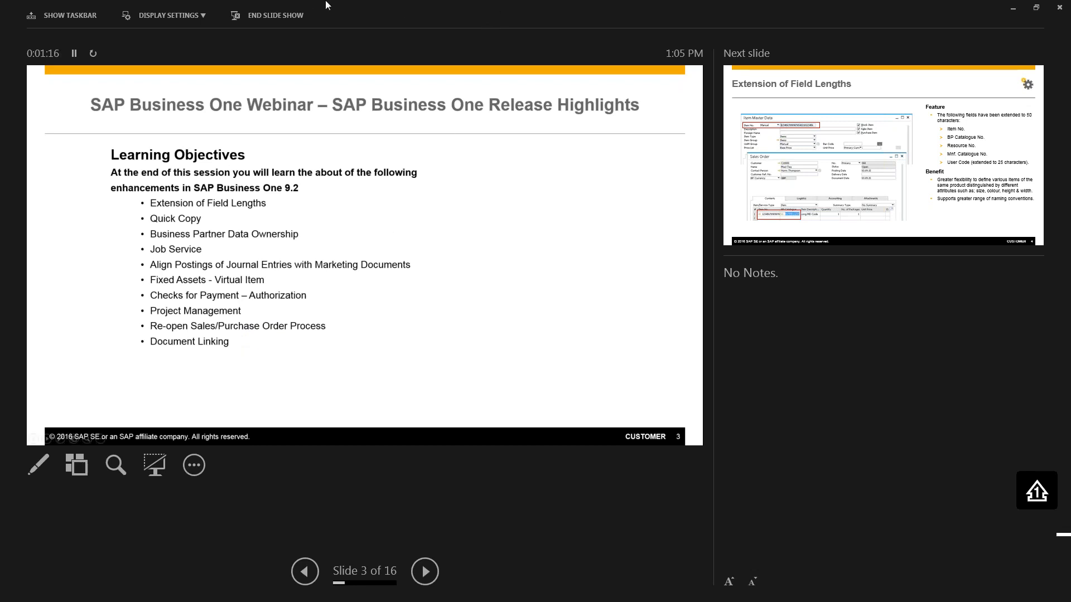
Exit the PowerPoint slide show and move its window aside to switch to SAP Business One
{"action": "key", "text": "Escape"}
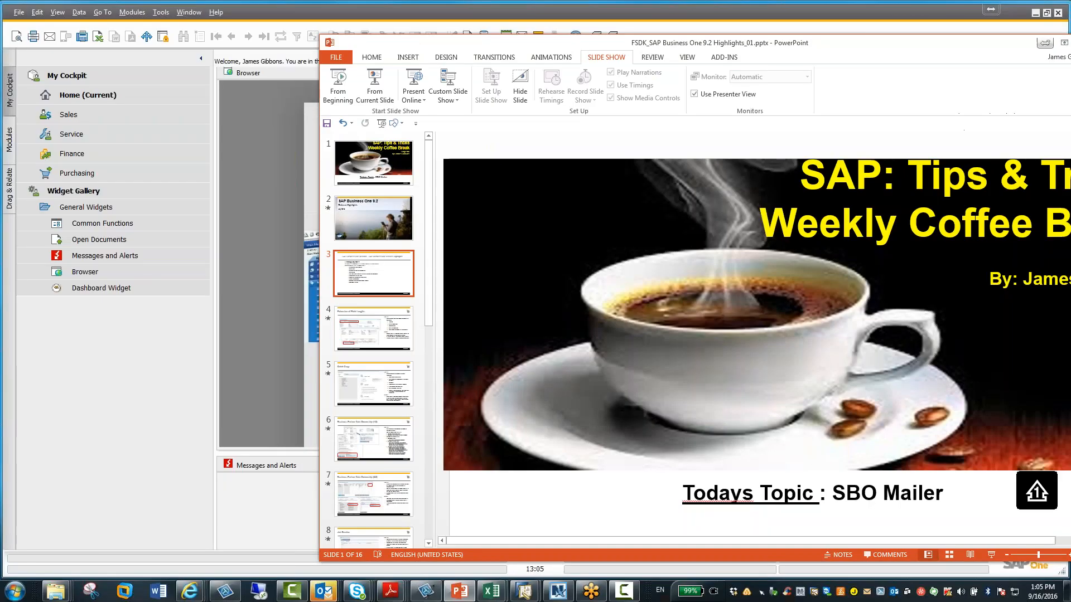
{"action": "left_click_drag", "start_coordinate": [578, 54], "coordinate": [0, 38]}
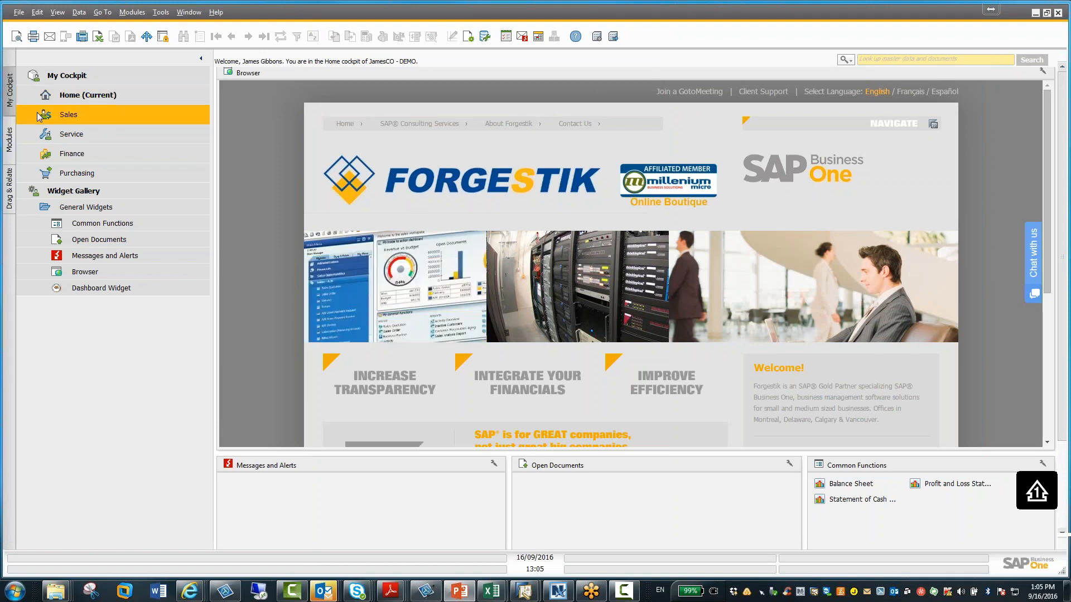
Open Item Master Data from the Inventory module and maximize its window
{"action": "left_click", "coordinate": [10, 146]}
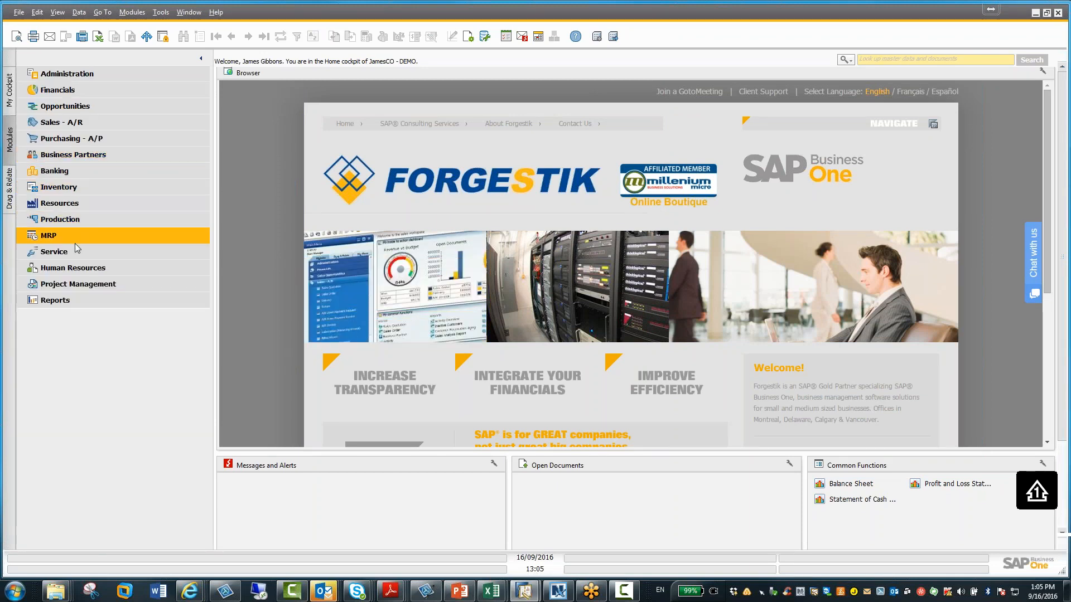
{"action": "left_click", "coordinate": [72, 193]}
{"action": "left_click", "coordinate": [73, 202]}
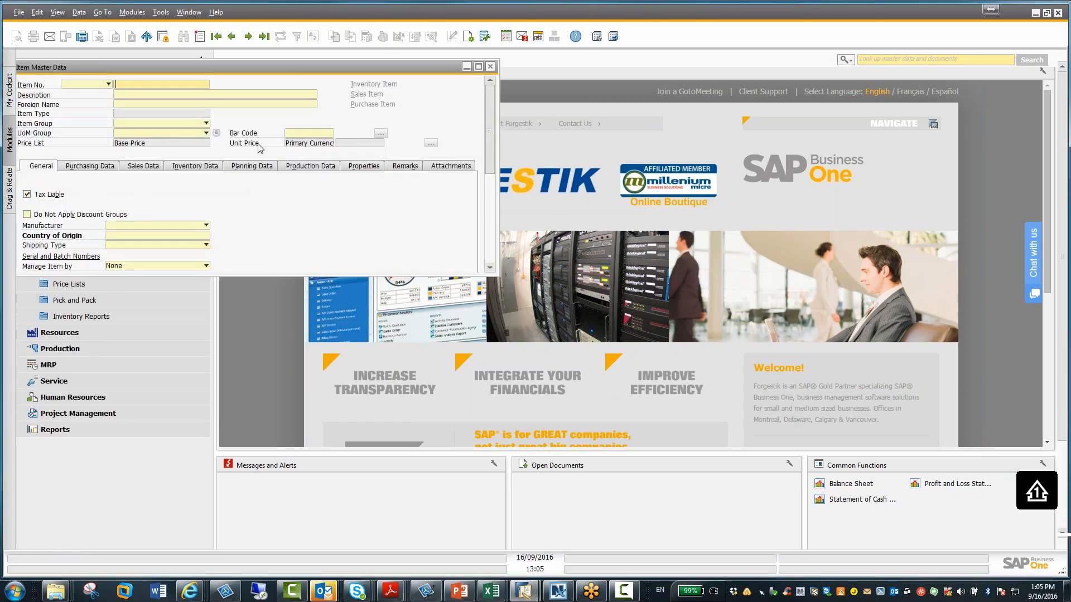
{"action": "left_click", "coordinate": [478, 67]}
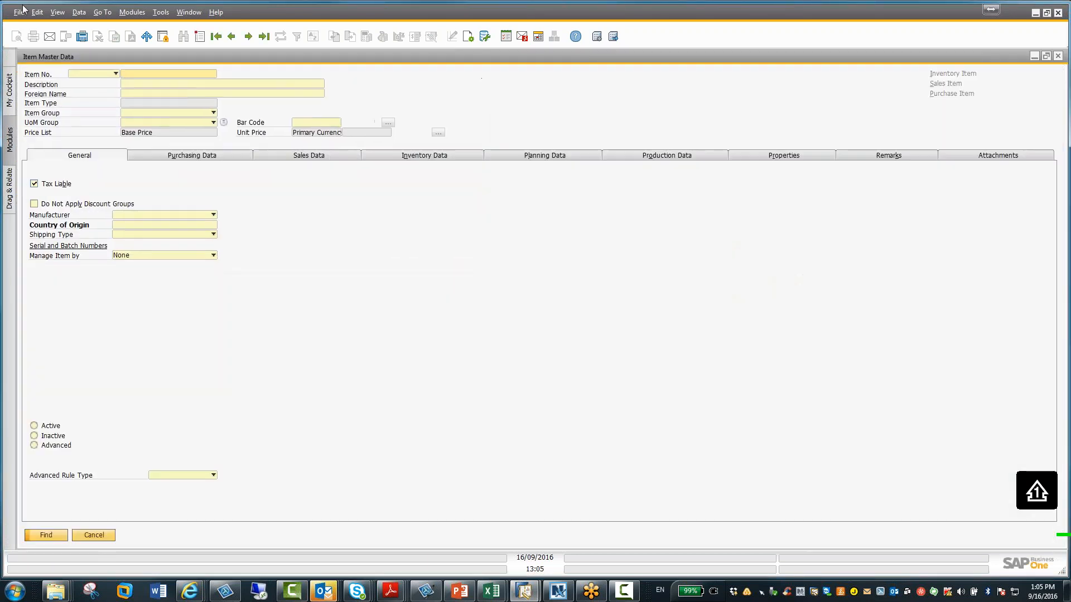
Turn on System Information, browse to the last item record to examine its item number, then close the window
{"action": "left_click", "coordinate": [56, 12]}
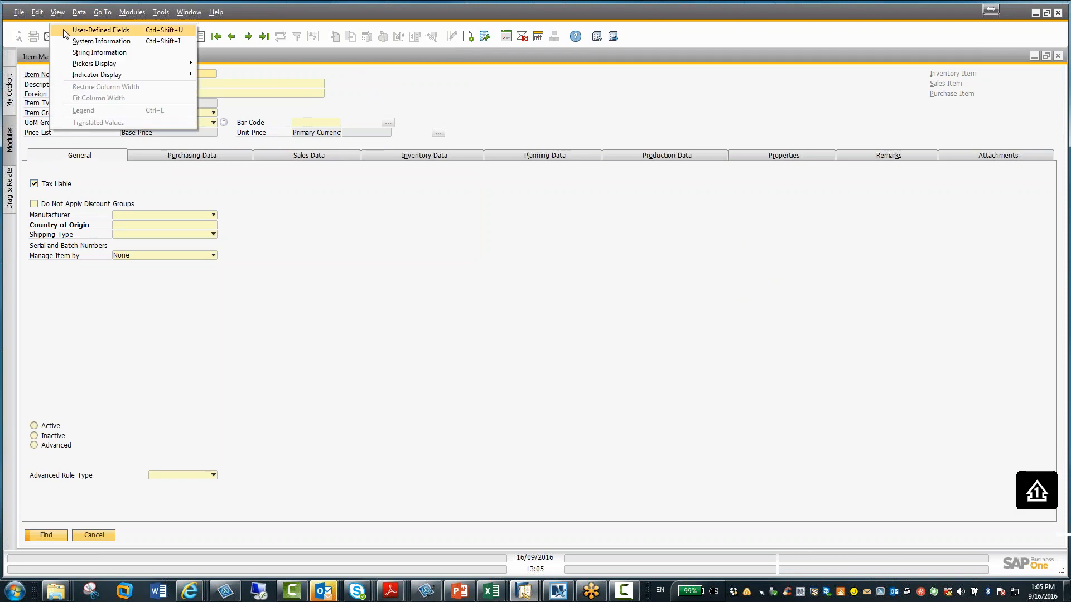
{"action": "left_click", "coordinate": [71, 41]}
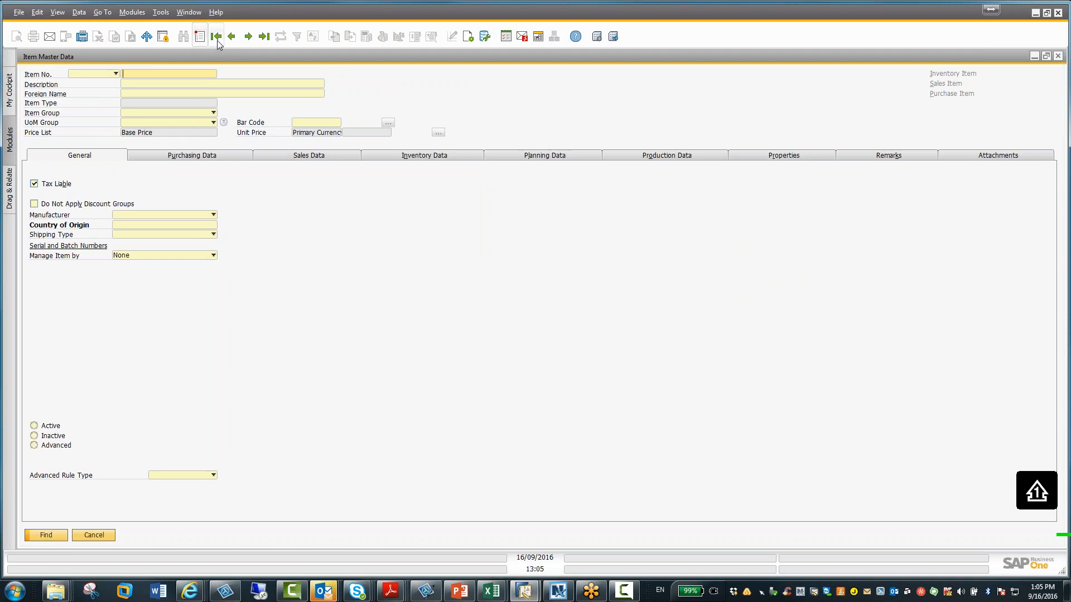
{"action": "left_click", "coordinate": [232, 36]}
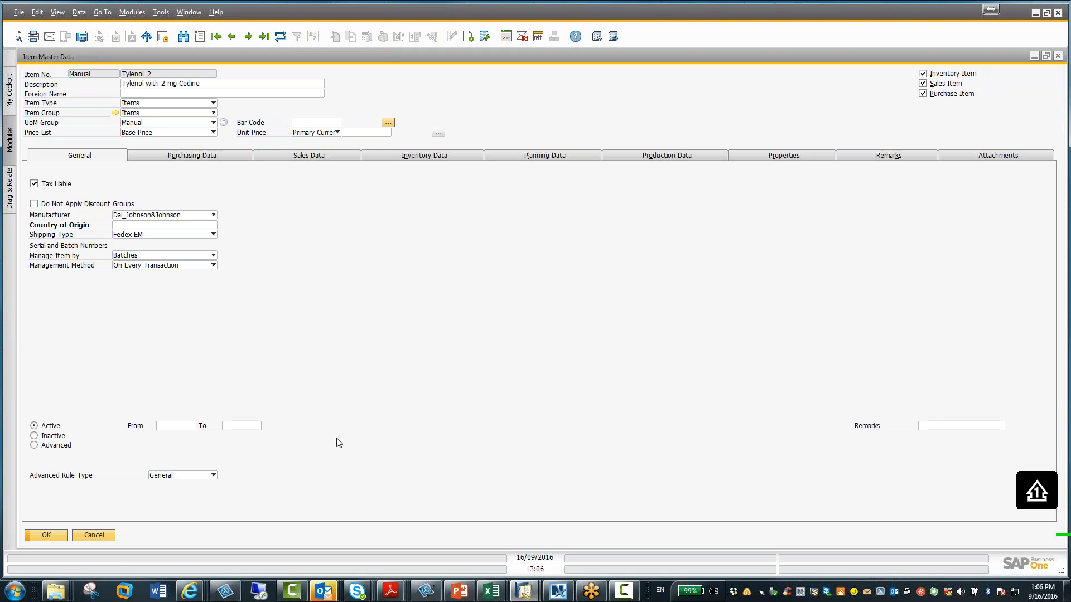
{"action": "left_click", "coordinate": [1034, 57]}
Open Business Partner Master Data, browse to the last business partner record and maximize the window
{"action": "left_click", "coordinate": [87, 187]}
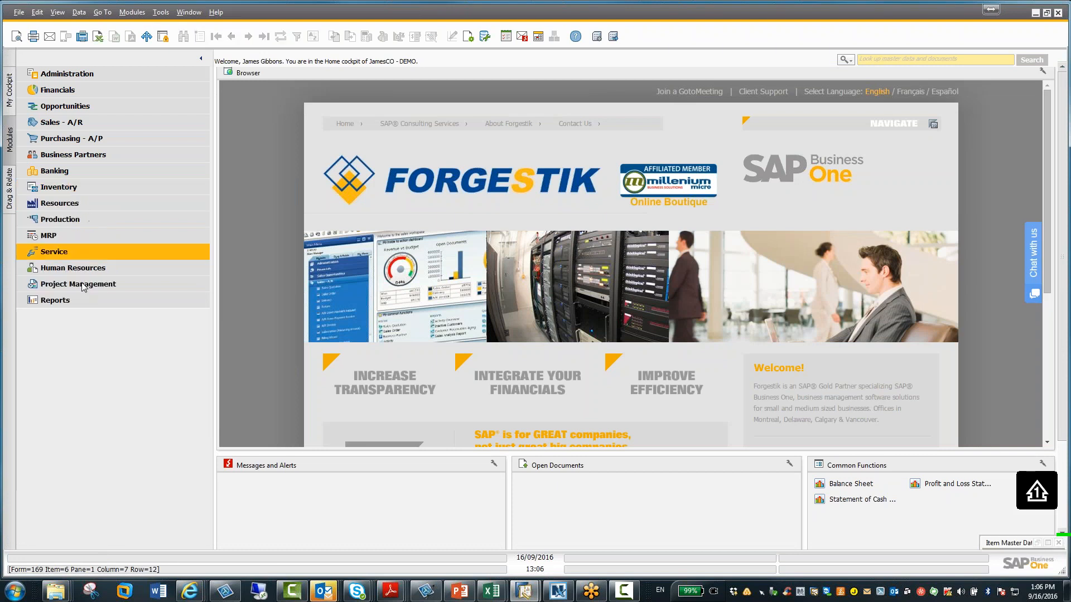
{"action": "left_click", "coordinate": [81, 156]}
{"action": "left_click", "coordinate": [81, 175]}
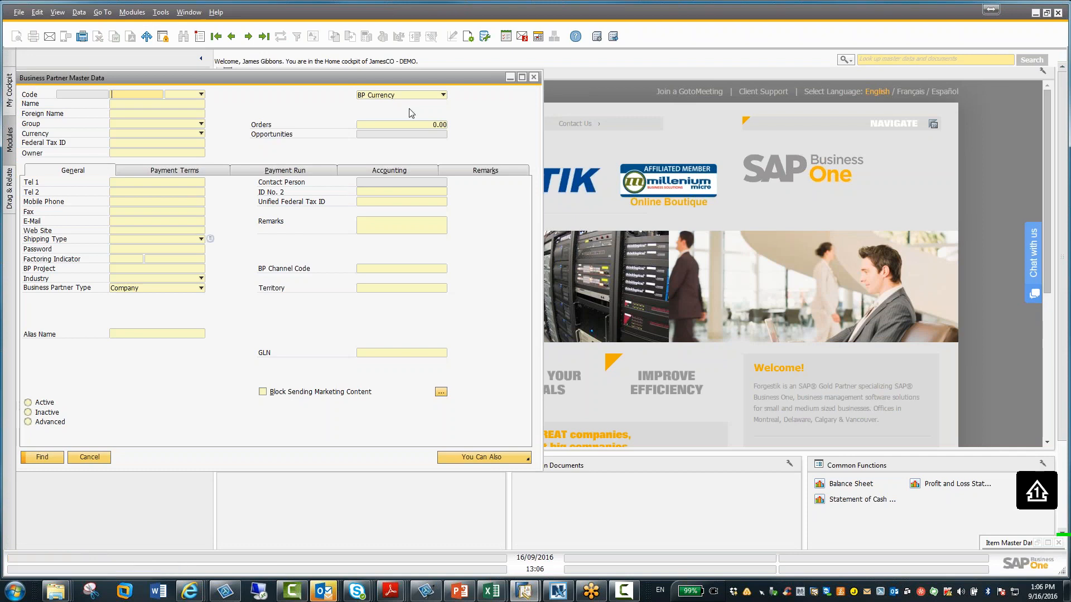
{"action": "left_click", "coordinate": [231, 36]}
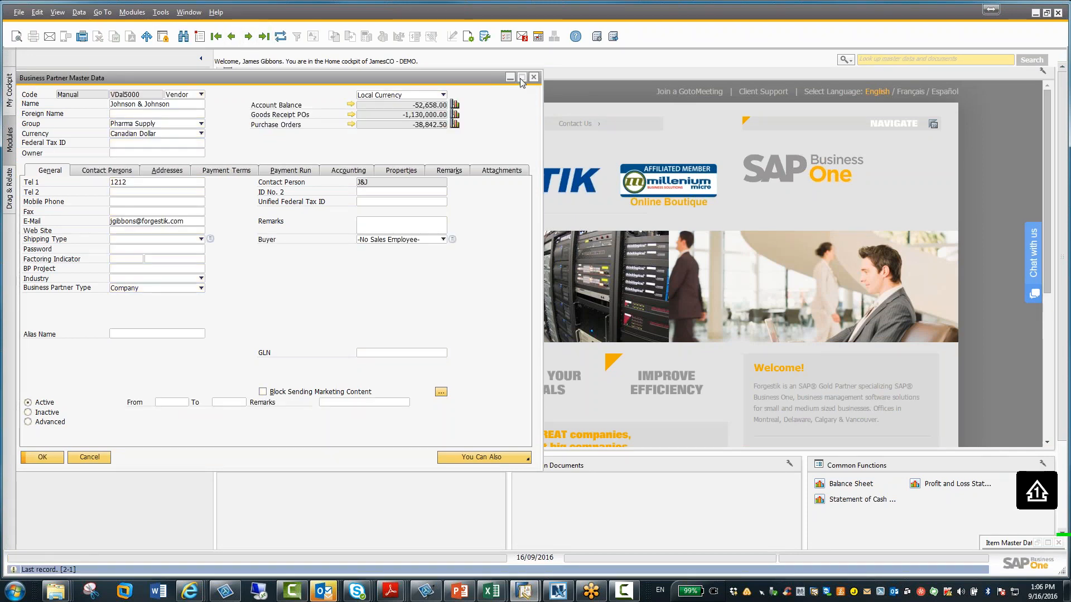
{"action": "left_click", "coordinate": [522, 78]}
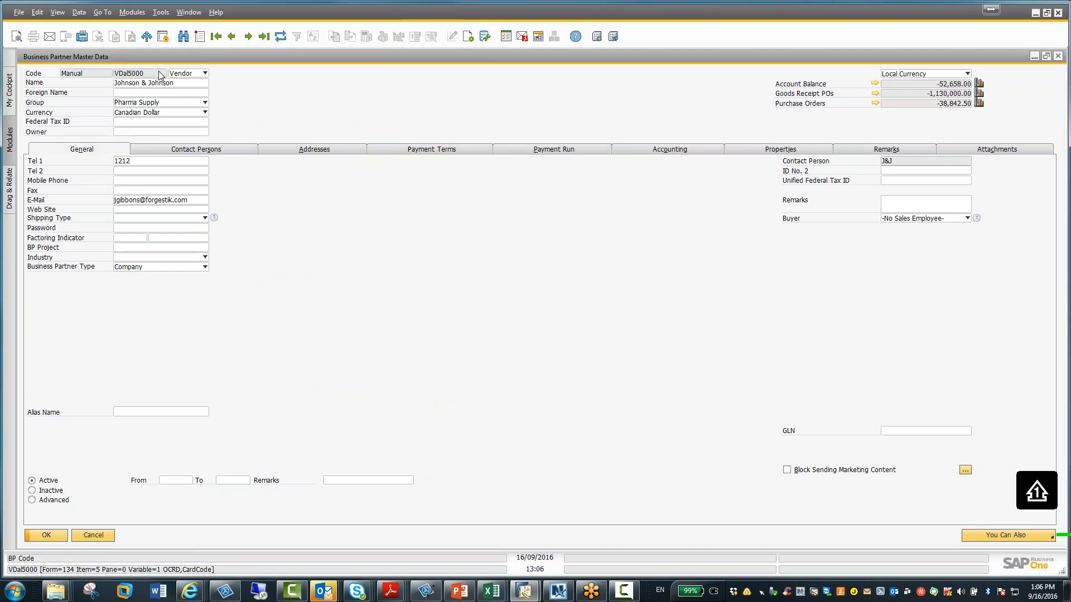
Minimize the business partner window, reopen Item Master Data maximized and switch to its Purchasing Data tab
{"action": "left_click", "coordinate": [1038, 55]}
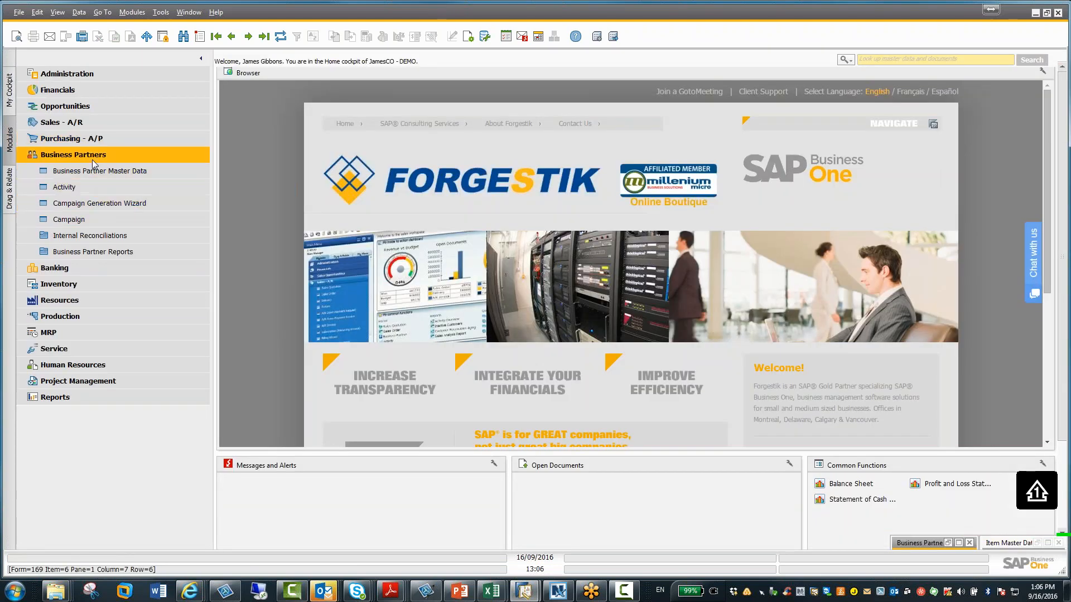
{"action": "left_click", "coordinate": [92, 157]}
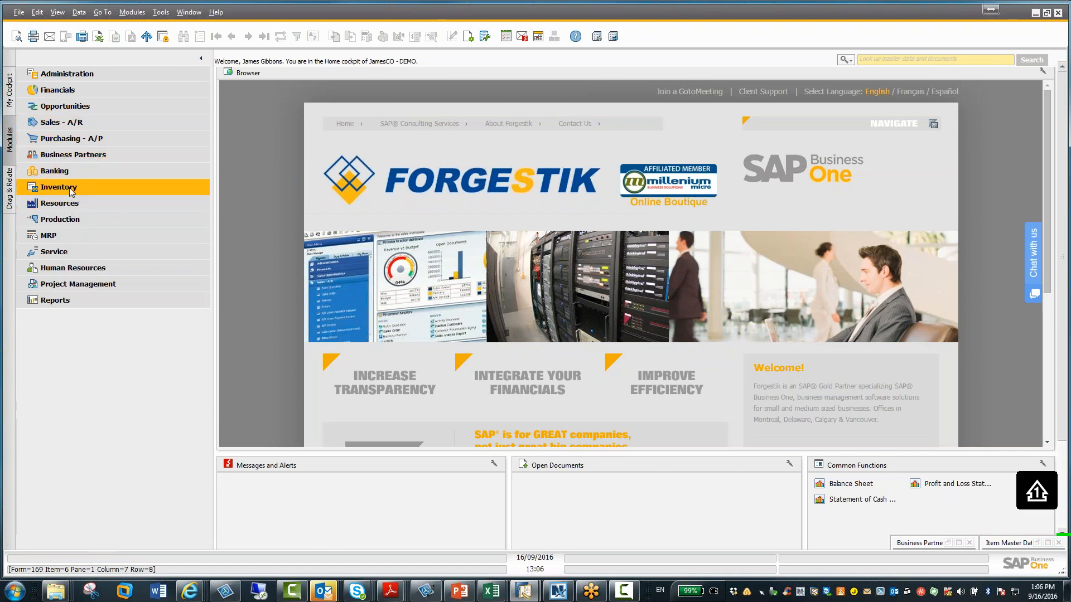
{"action": "left_click", "coordinate": [69, 187]}
{"action": "left_click", "coordinate": [73, 203]}
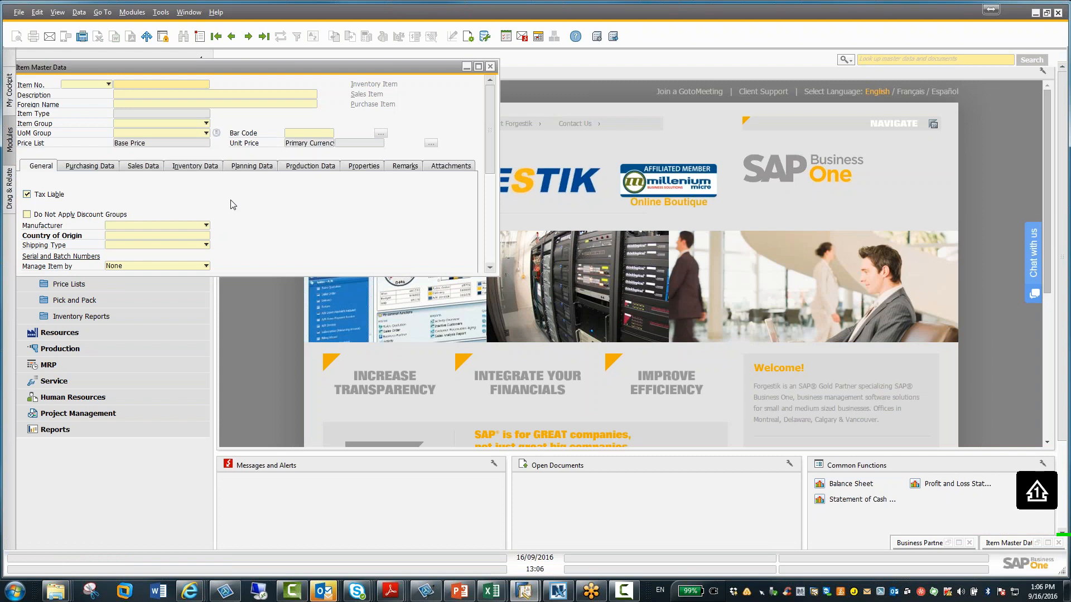
{"action": "left_click", "coordinate": [478, 66]}
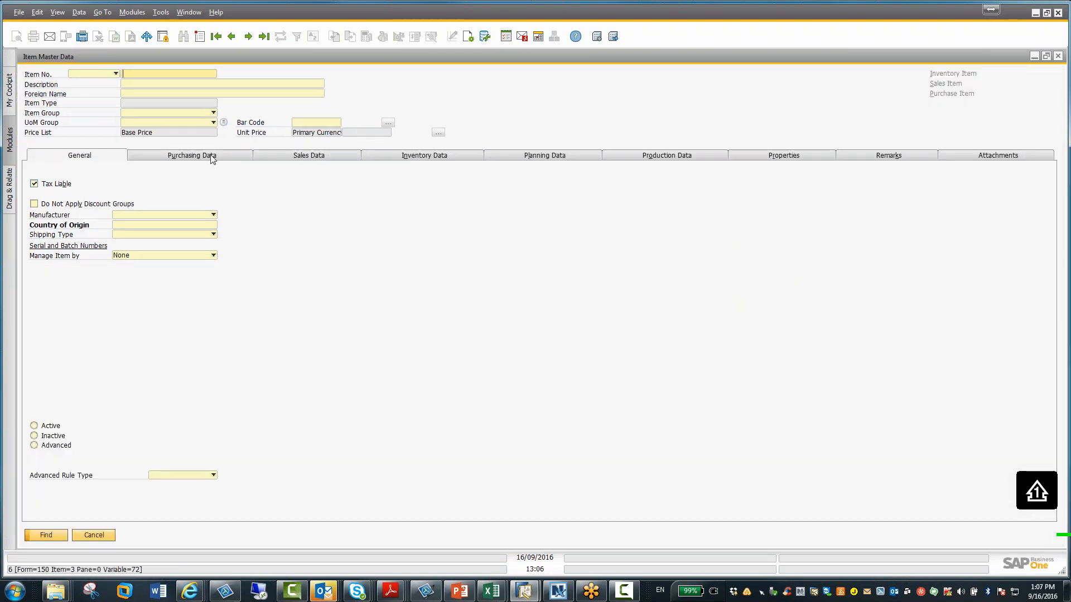
{"action": "left_click", "coordinate": [212, 159]}
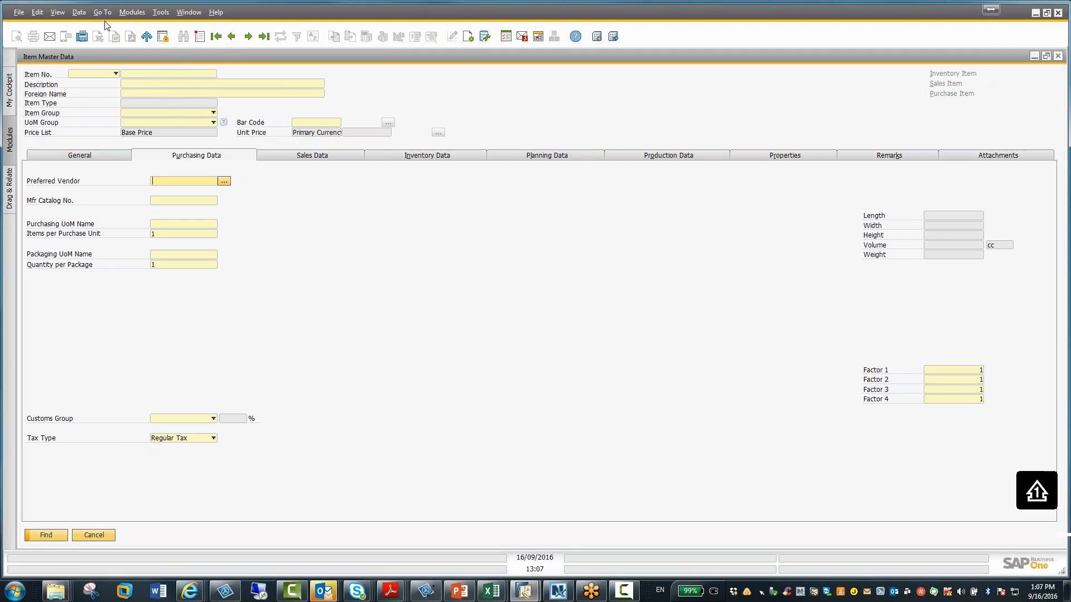
Open the Users - Setup window from Administration setup and minimize it
{"action": "left_click", "coordinate": [133, 15]}
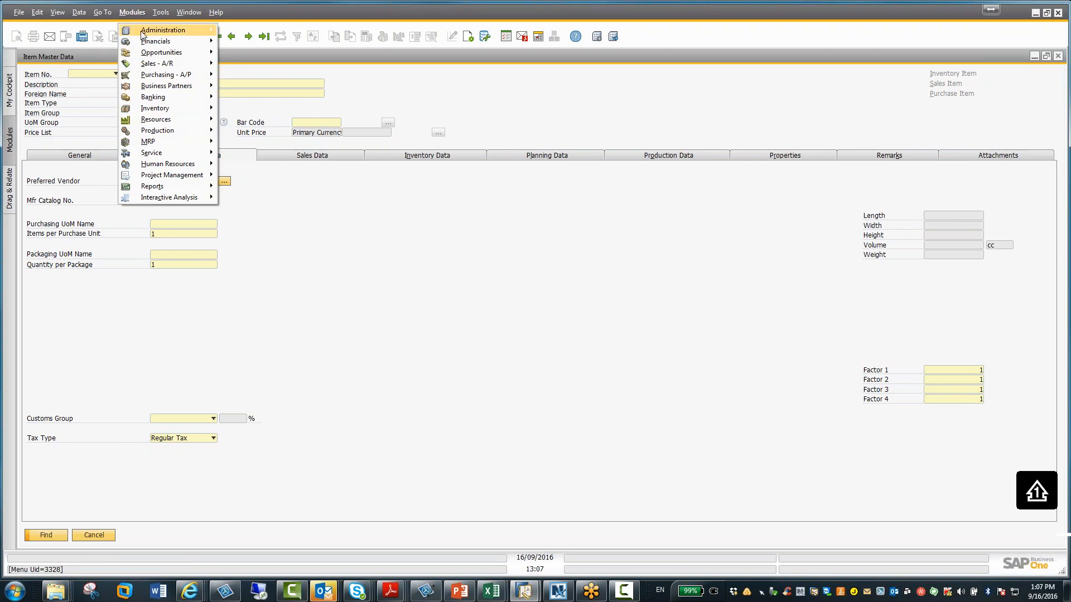
{"action": "mouse_move", "coordinate": [144, 34]}
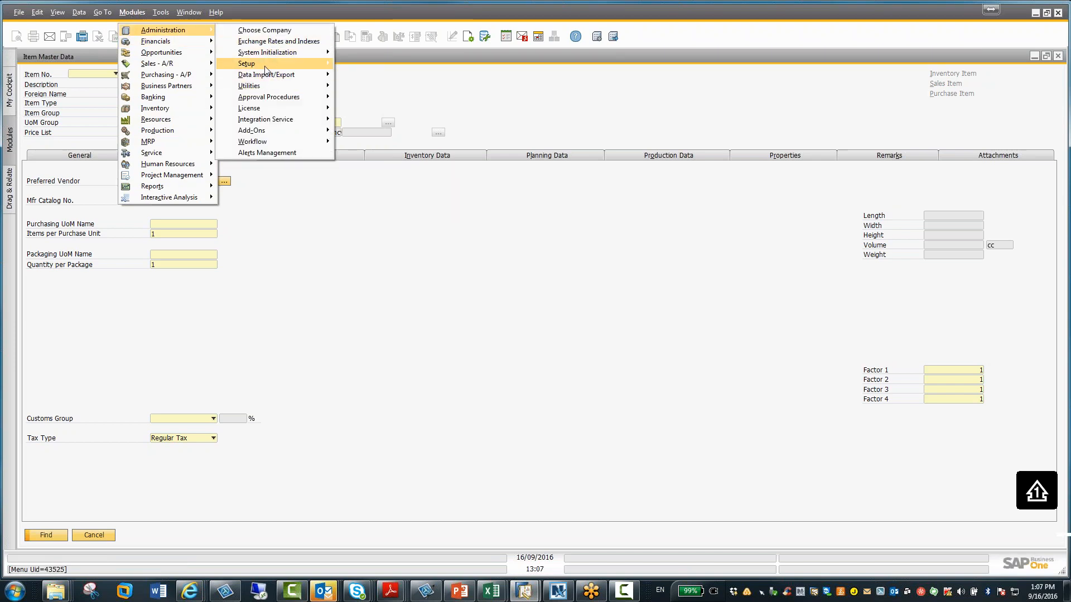
{"action": "mouse_move", "coordinate": [266, 76]}
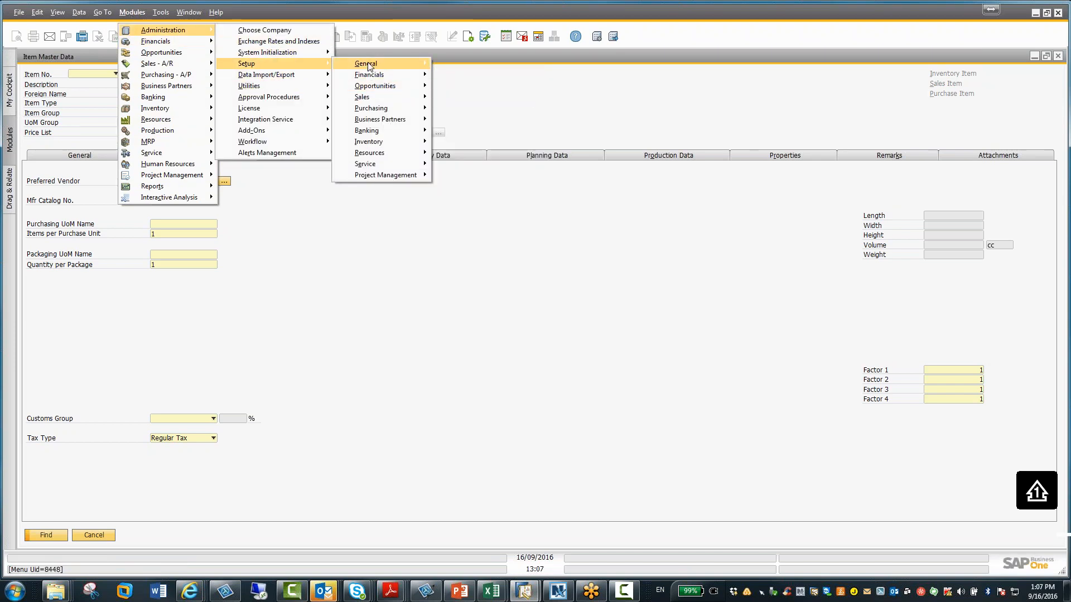
{"action": "mouse_move", "coordinate": [373, 66]}
{"action": "left_click", "coordinate": [458, 64]}
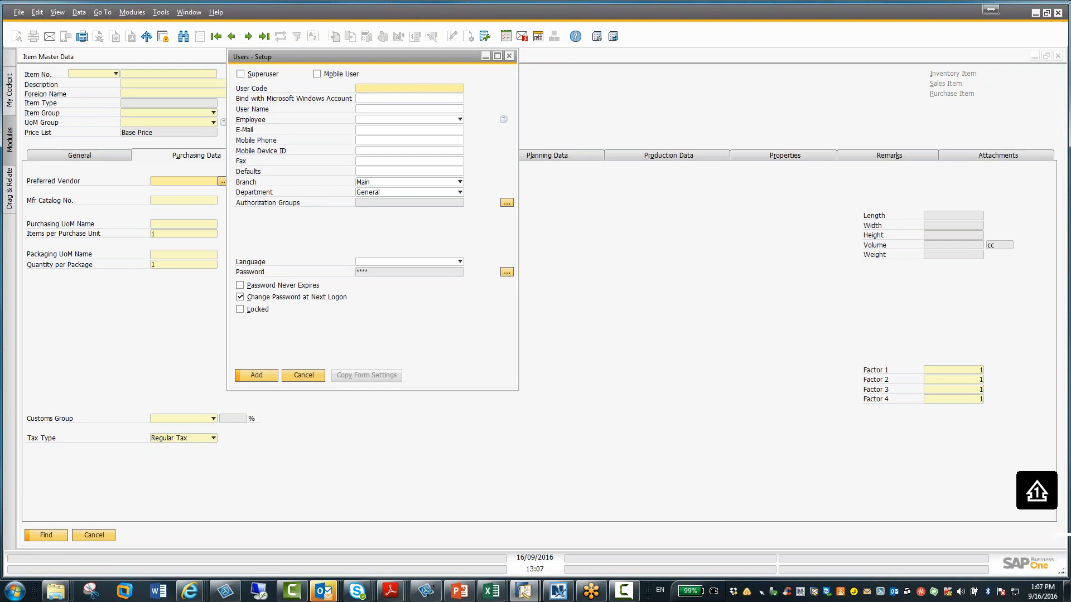
{"action": "left_click", "coordinate": [487, 57]}
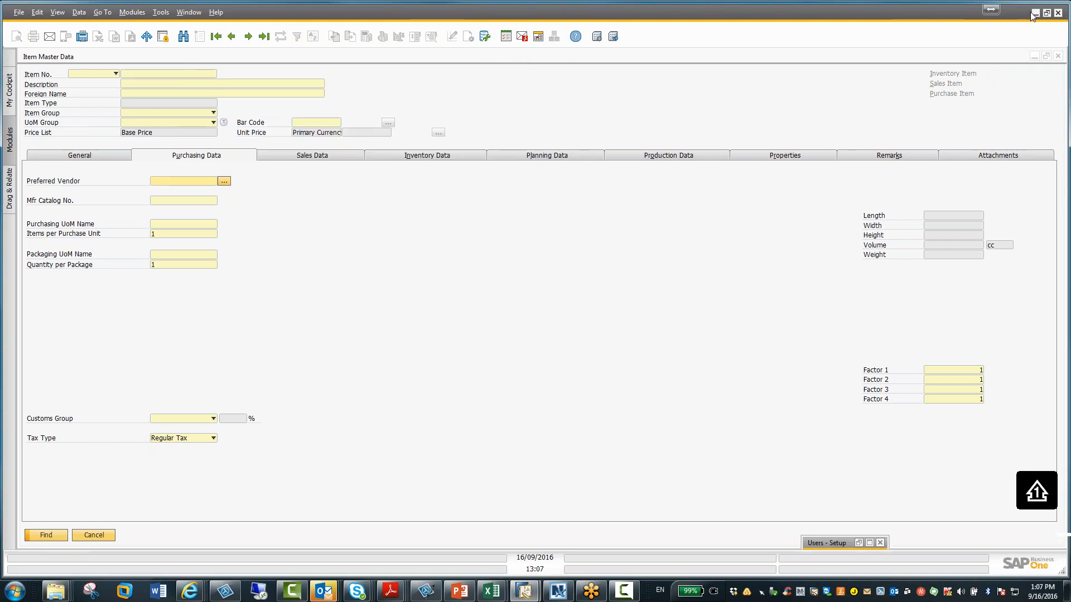
Launch Quick Copy through Implementation Tasks' Copy Data Between Companies option and minimize it
{"action": "left_click", "coordinate": [1034, 56]}
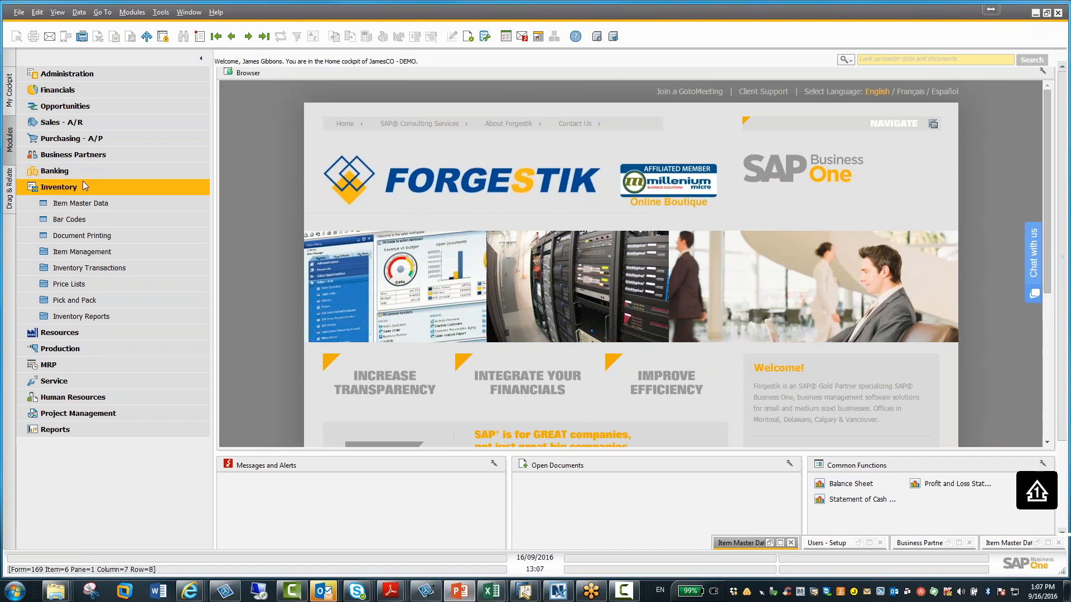
{"action": "left_click", "coordinate": [81, 75]}
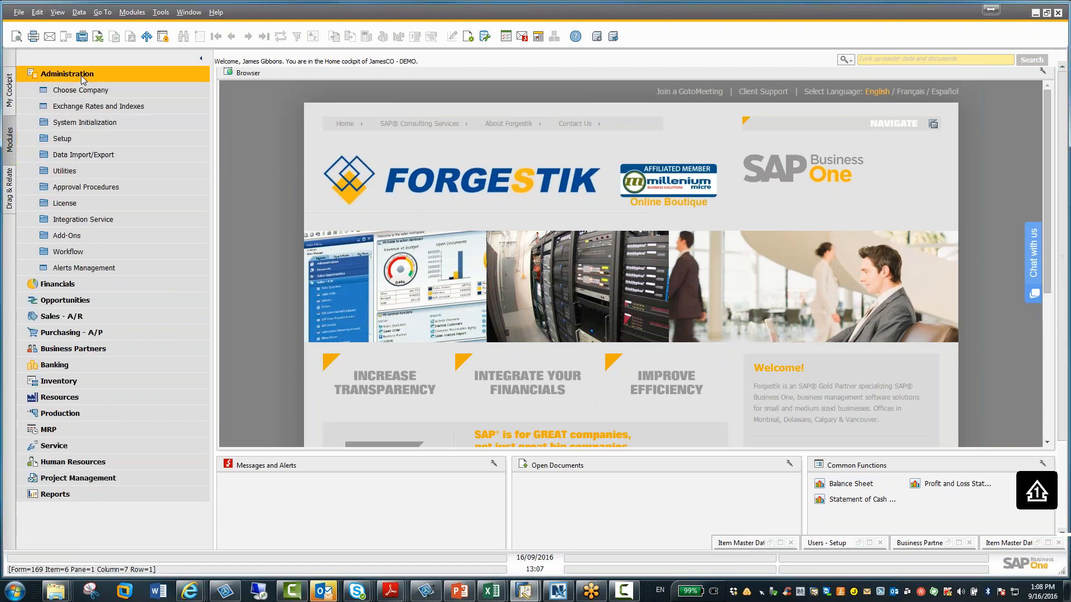
{"action": "left_click", "coordinate": [83, 123]}
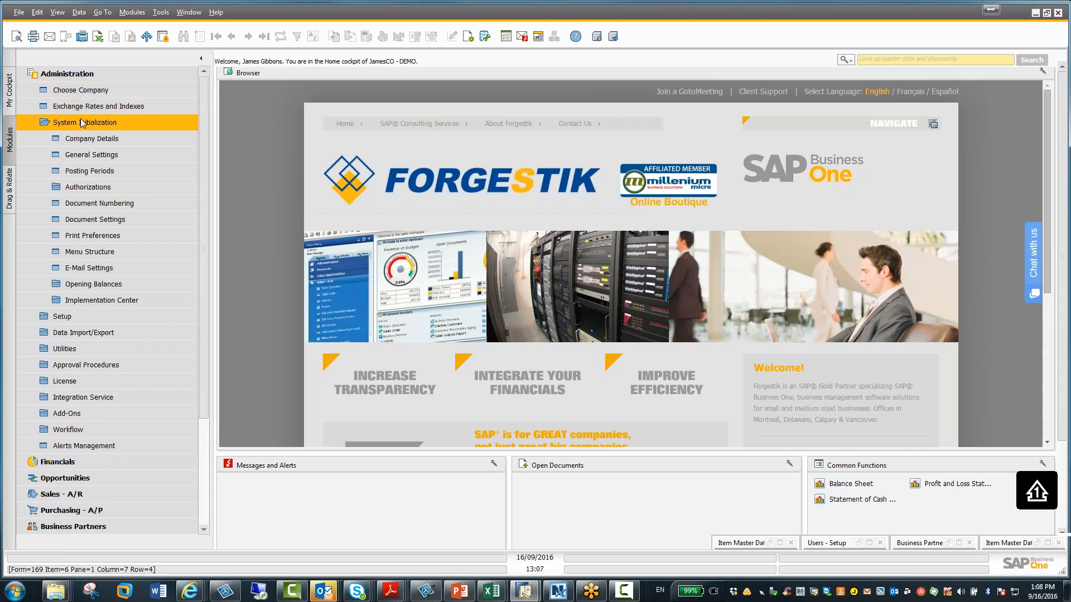
{"action": "left_click", "coordinate": [81, 301]}
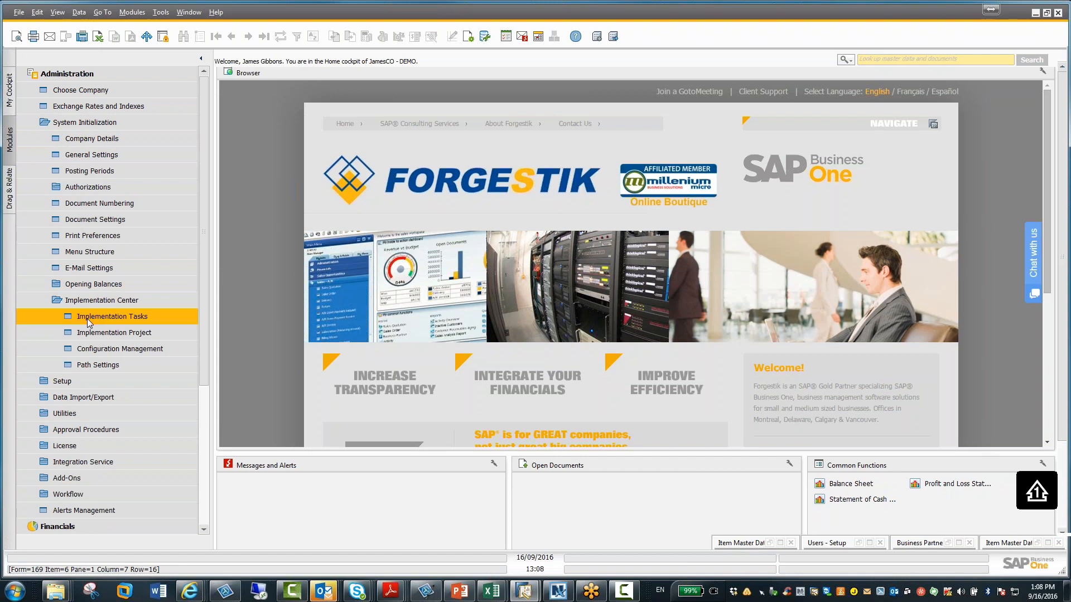
{"action": "left_click", "coordinate": [88, 322]}
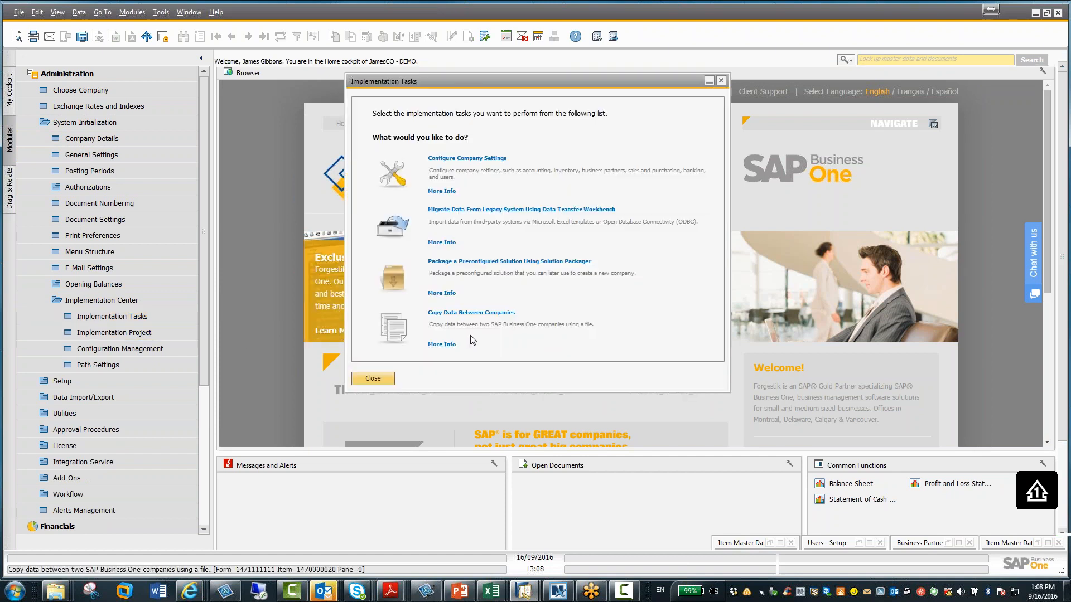
{"action": "left_click", "coordinate": [491, 314]}
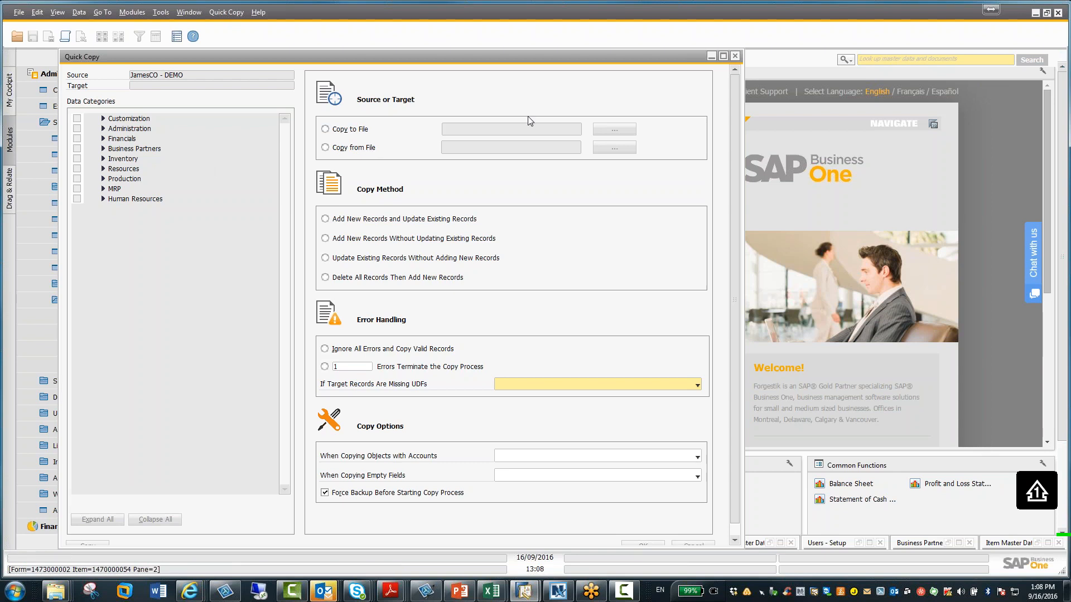
{"action": "left_click", "coordinate": [712, 58]}
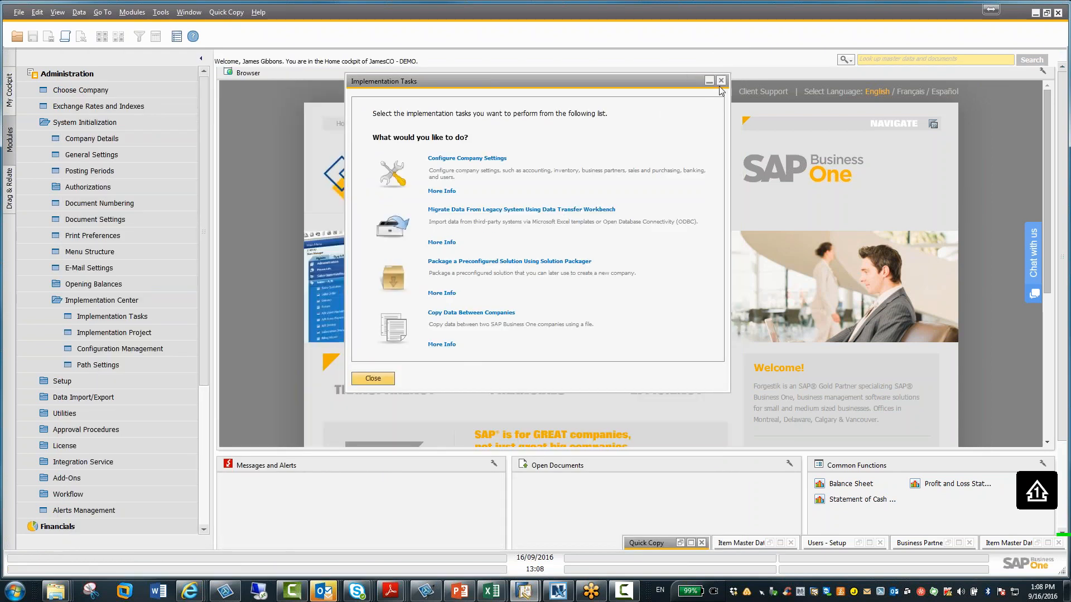
Close Implementation Tasks and browse the Administration Setup and System Initialization entries
{"action": "left_click", "coordinate": [721, 81]}
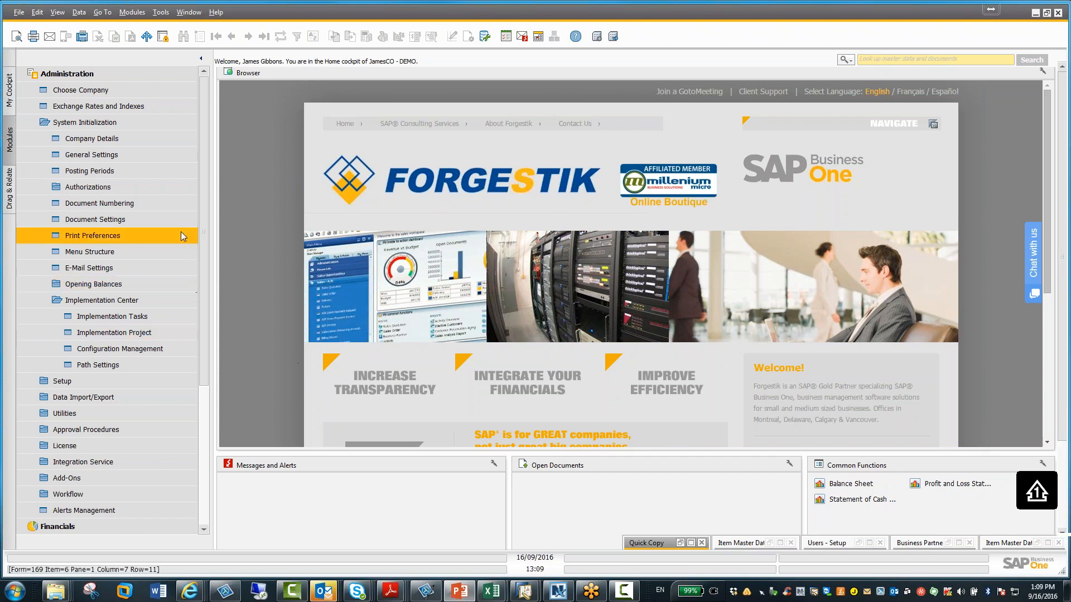
{"action": "left_click", "coordinate": [115, 121]}
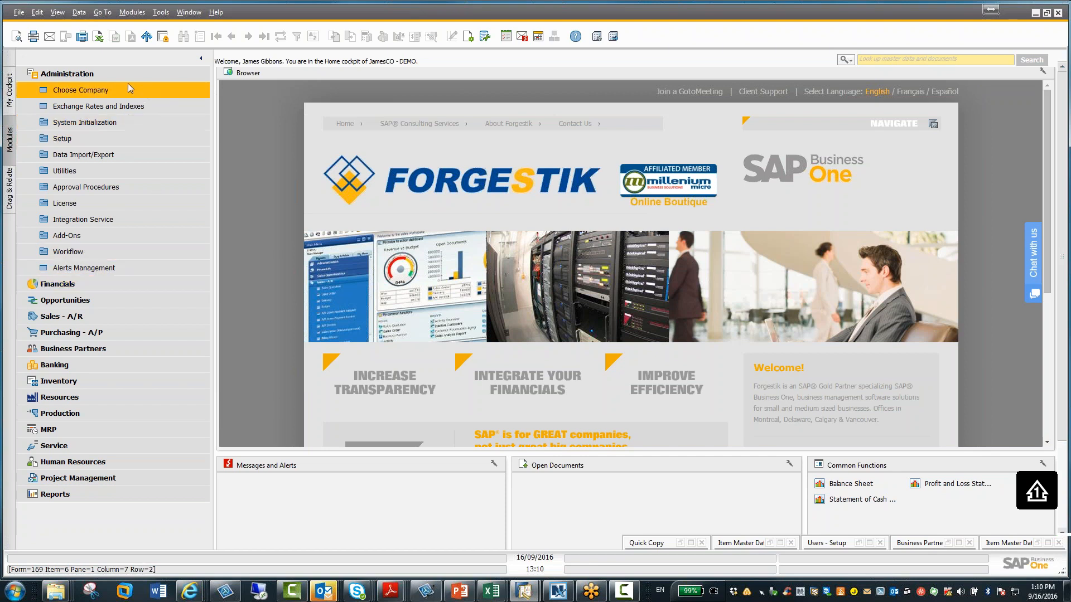
{"action": "left_click", "coordinate": [126, 139]}
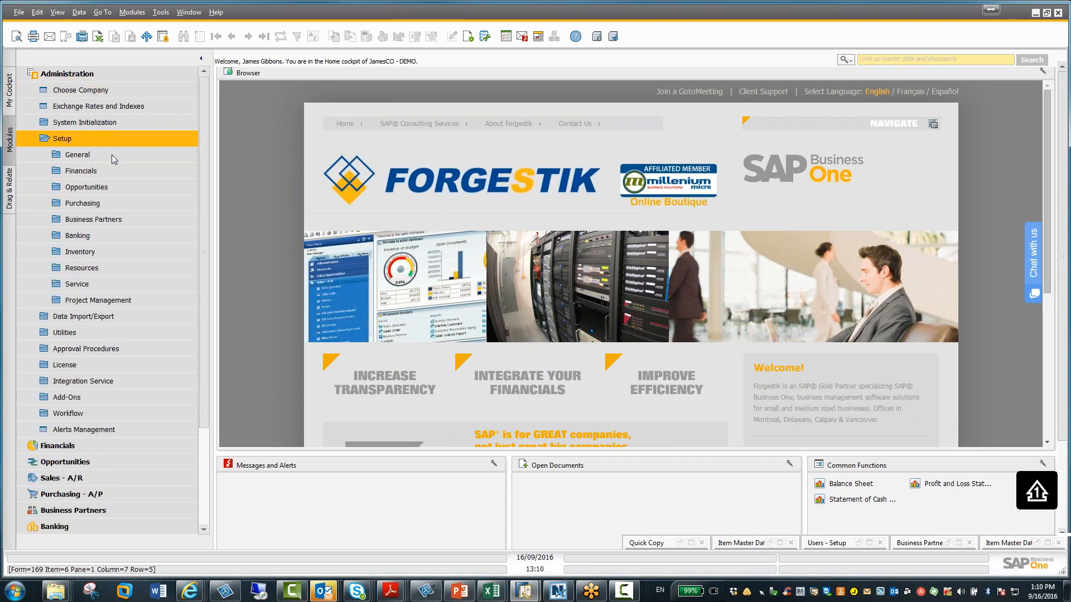
{"action": "left_click", "coordinate": [111, 155]}
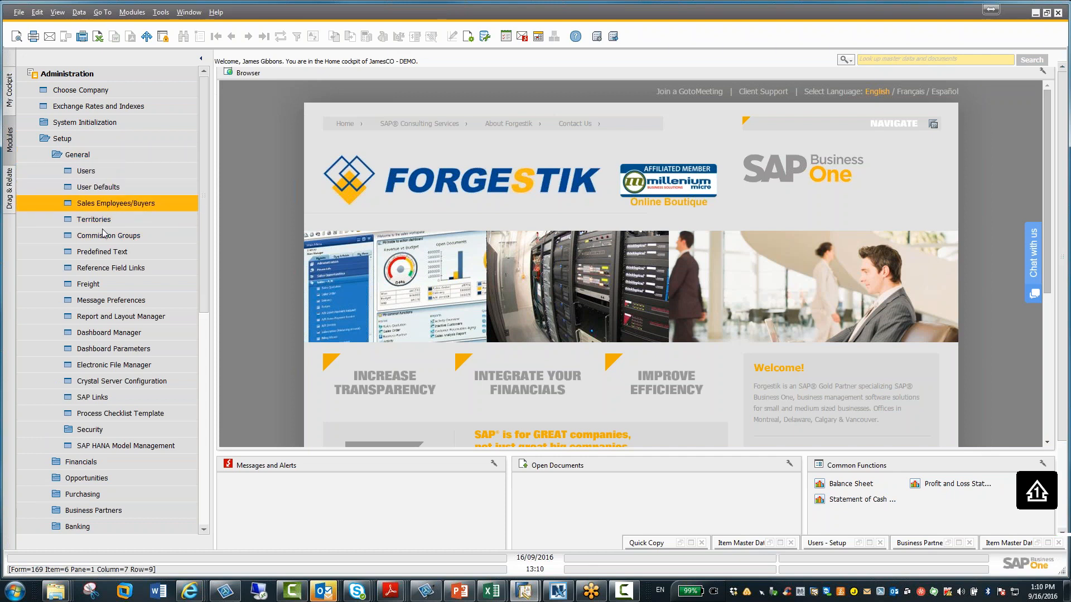
{"action": "left_click", "coordinate": [81, 154]}
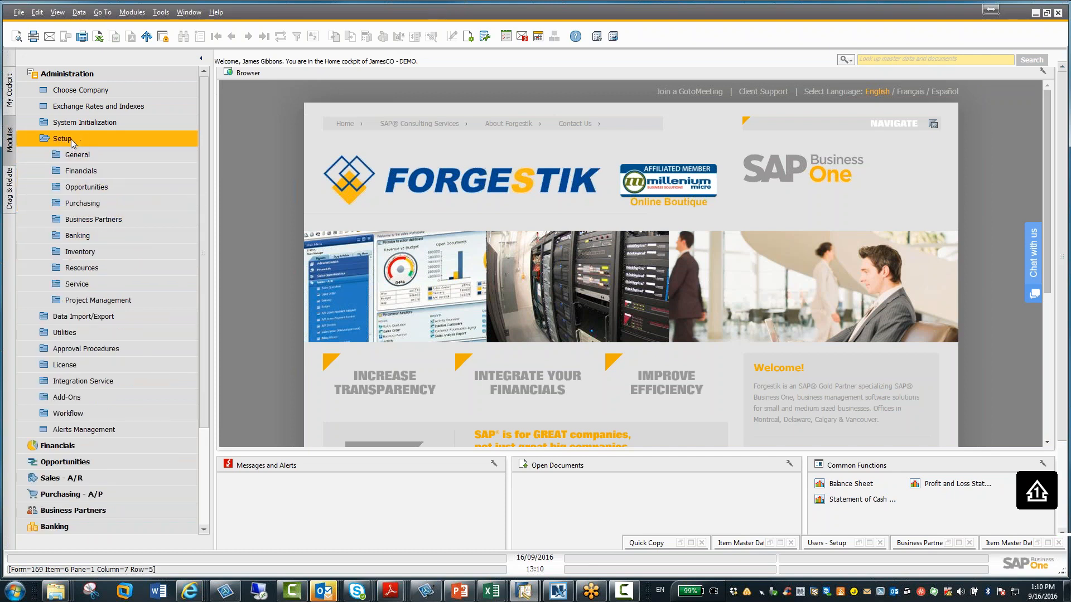
{"action": "left_click", "coordinate": [71, 139]}
{"action": "left_click", "coordinate": [78, 126]}
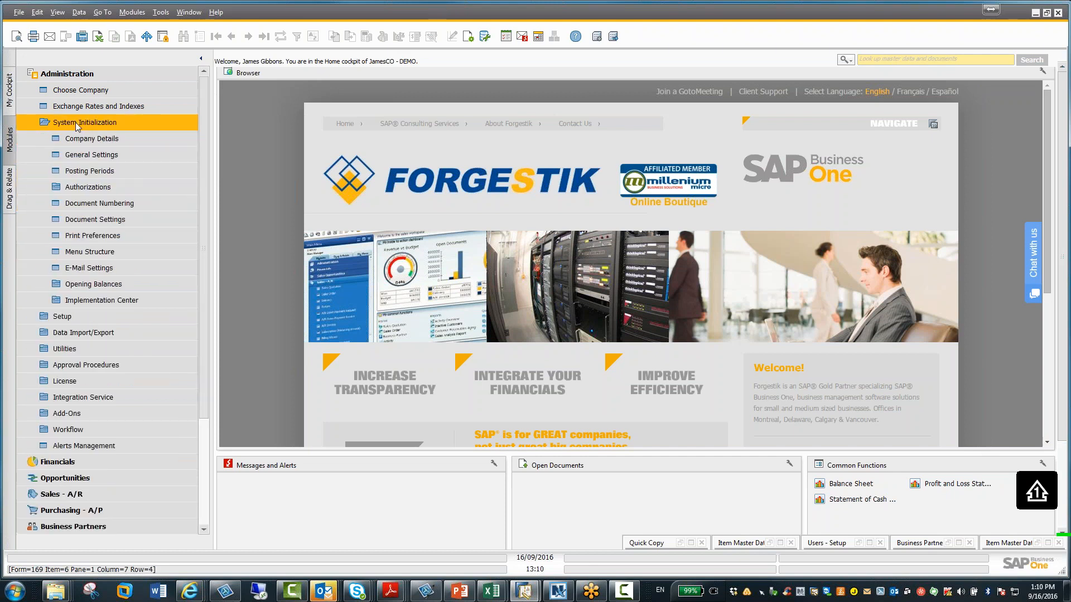
Open General Settings, review the BP tab's data ownership options, and close it with OK
{"action": "left_click", "coordinate": [92, 155]}
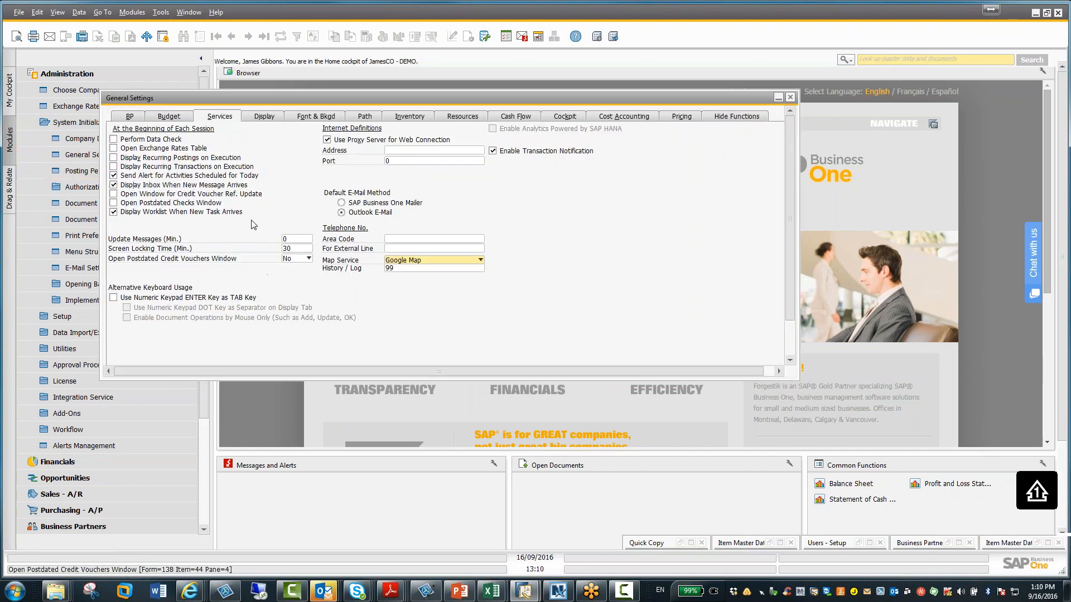
{"action": "left_click", "coordinate": [131, 117]}
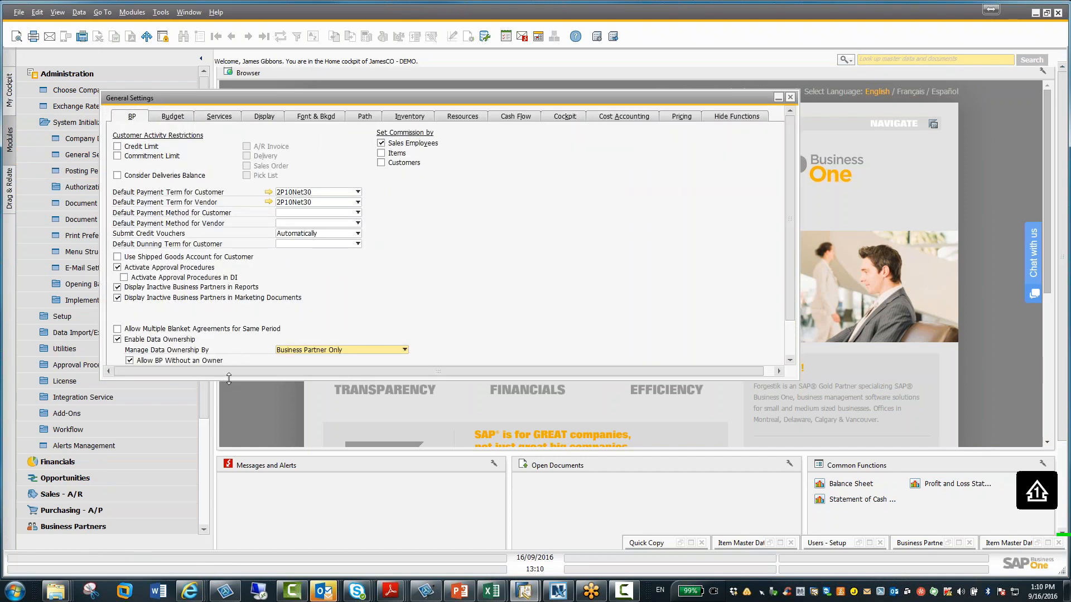
{"action": "left_click_drag", "start_coordinate": [229, 380], "coordinate": [225, 445]}
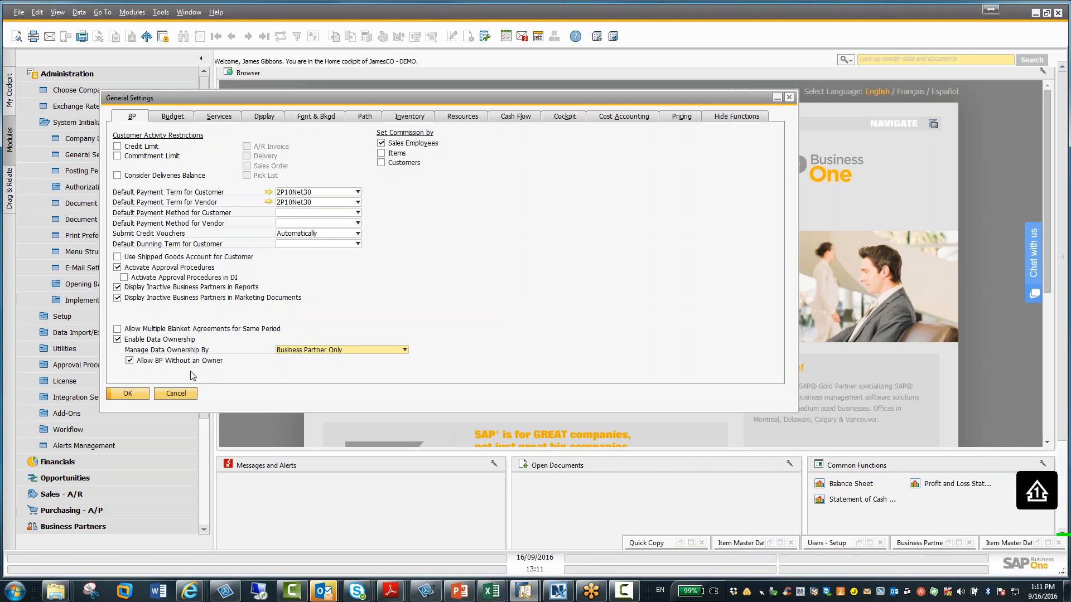
{"action": "left_click", "coordinate": [128, 393]}
{"action": "left_click", "coordinate": [87, 122]}
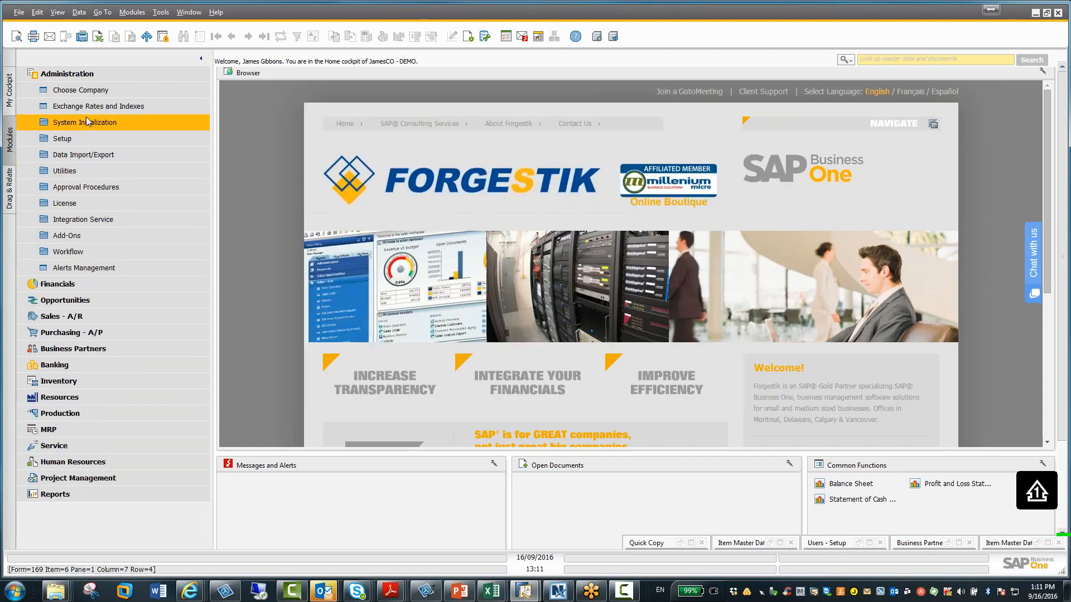
Open the last business partner record, Johnson & Johnson, assign an employee as its Owner, and update it
{"action": "left_click", "coordinate": [63, 72]}
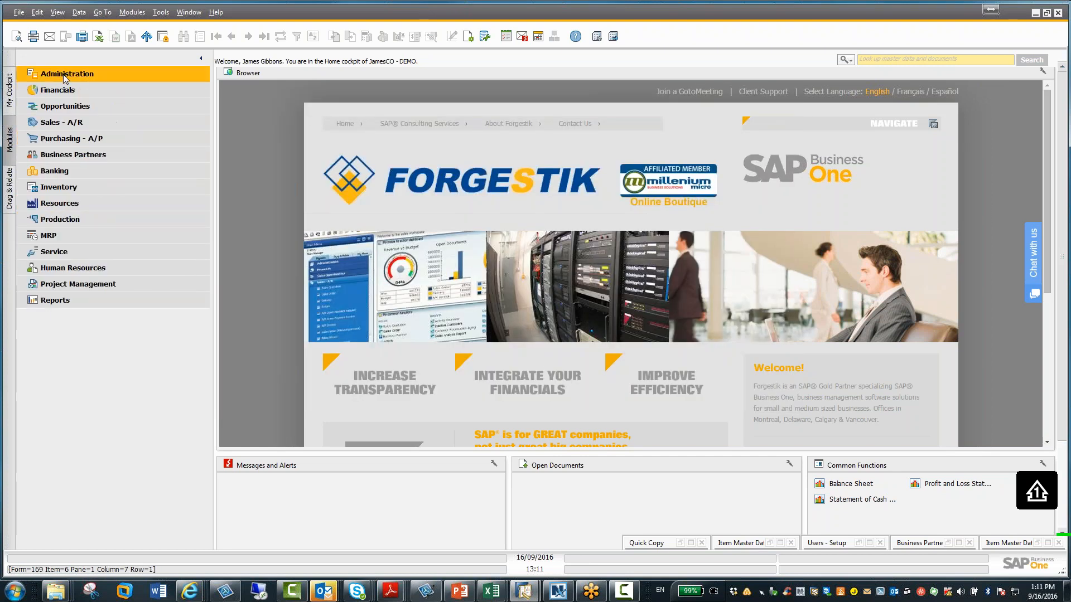
{"action": "left_click", "coordinate": [63, 156]}
{"action": "left_click", "coordinate": [66, 171]}
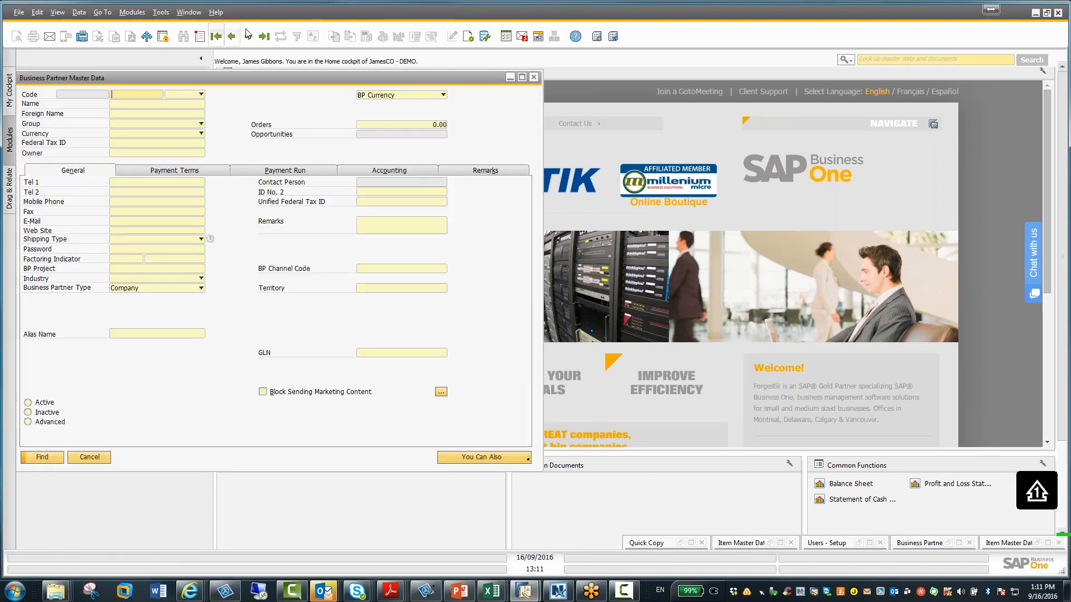
{"action": "left_click", "coordinate": [232, 37]}
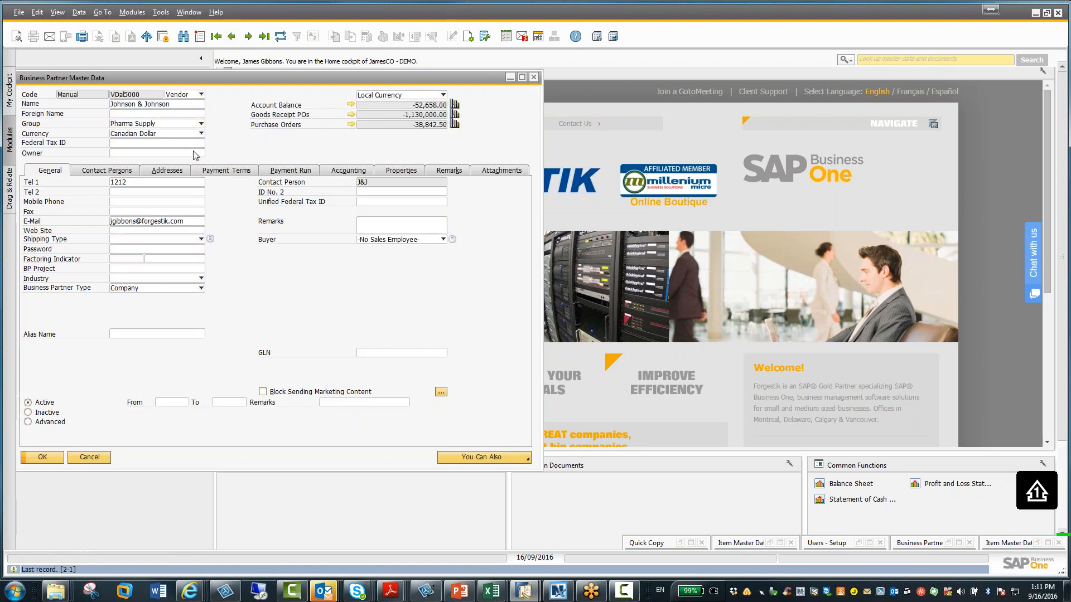
{"action": "left_click", "coordinate": [128, 154]}
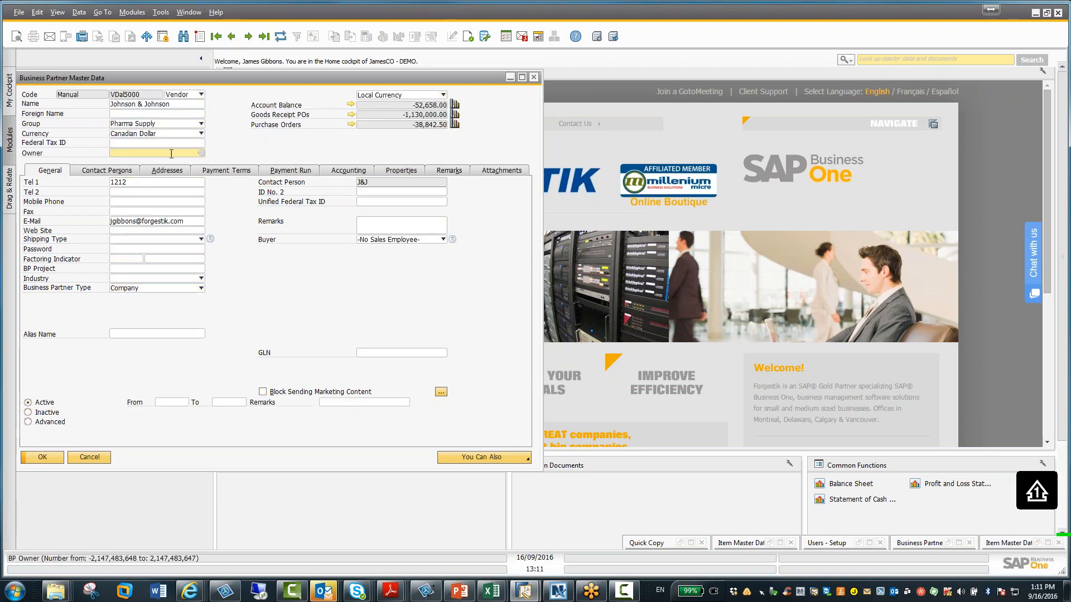
{"action": "left_click", "coordinate": [201, 152]}
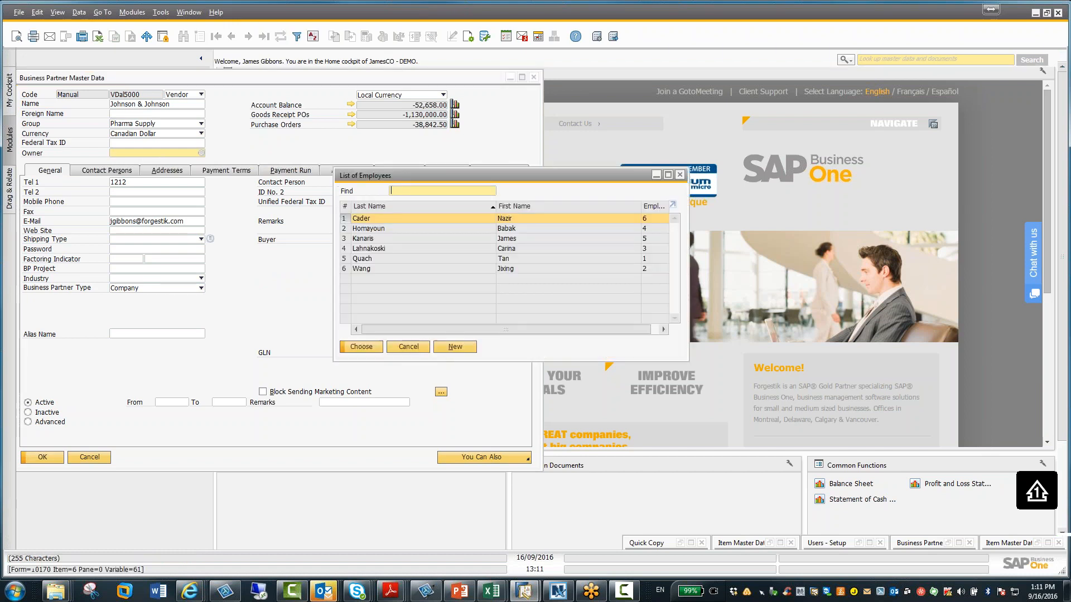
{"action": "left_click", "coordinate": [366, 241]}
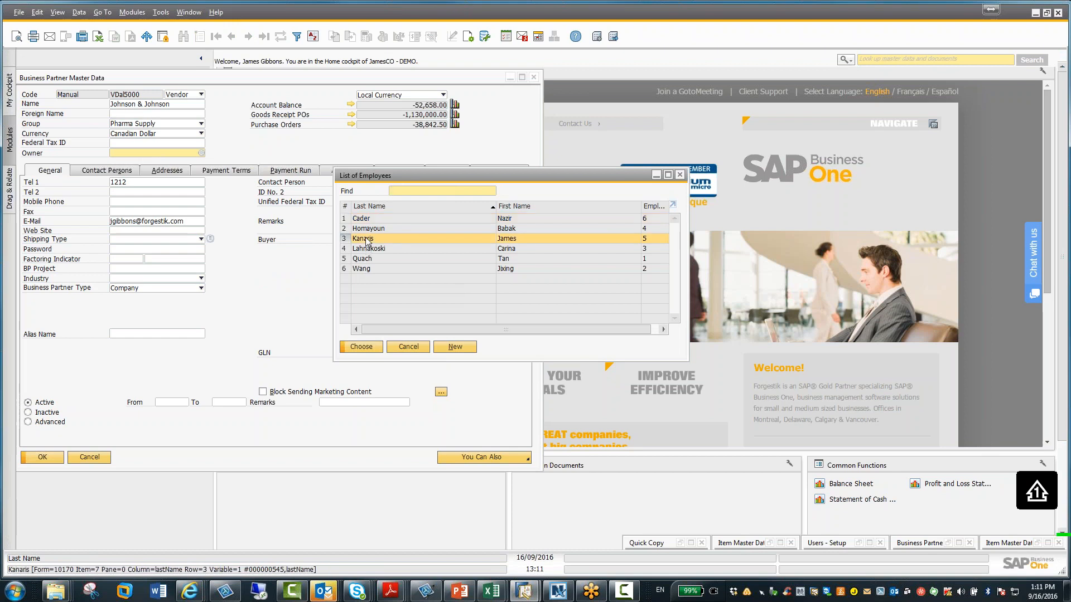
{"action": "left_click", "coordinate": [362, 347]}
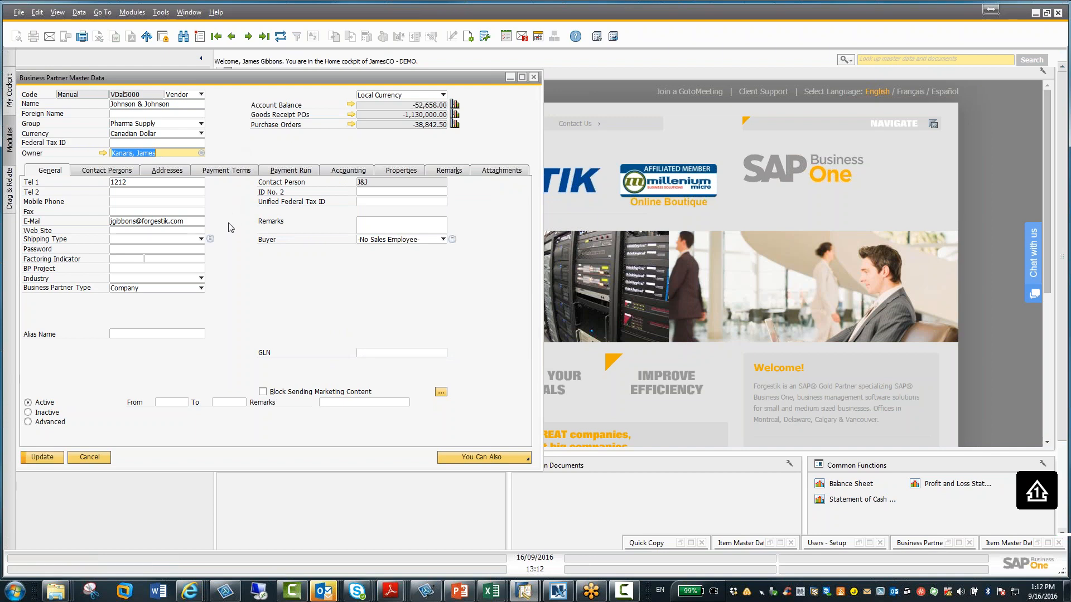
{"action": "left_click", "coordinate": [49, 458]}
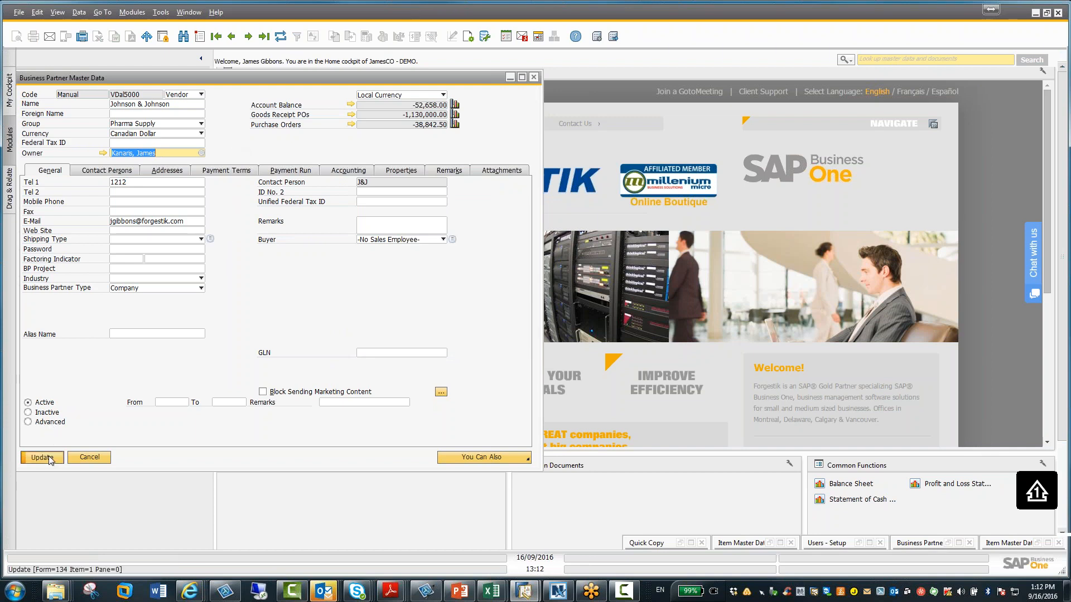
{"action": "left_click", "coordinate": [49, 458]}
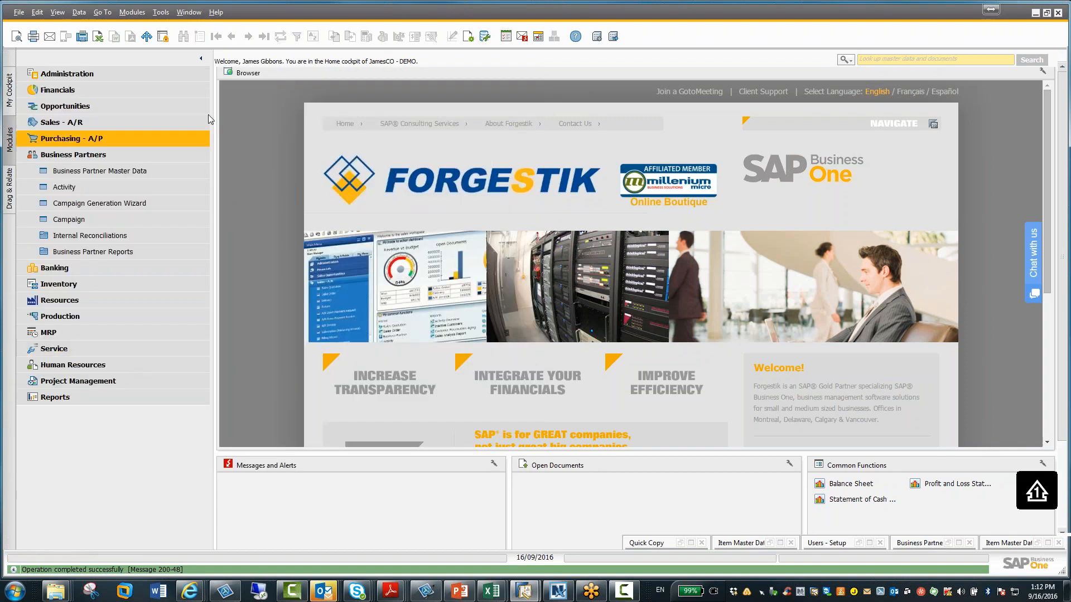
Open Document Settings from System Initialization and scroll through its General tab
{"action": "left_click", "coordinate": [89, 155]}
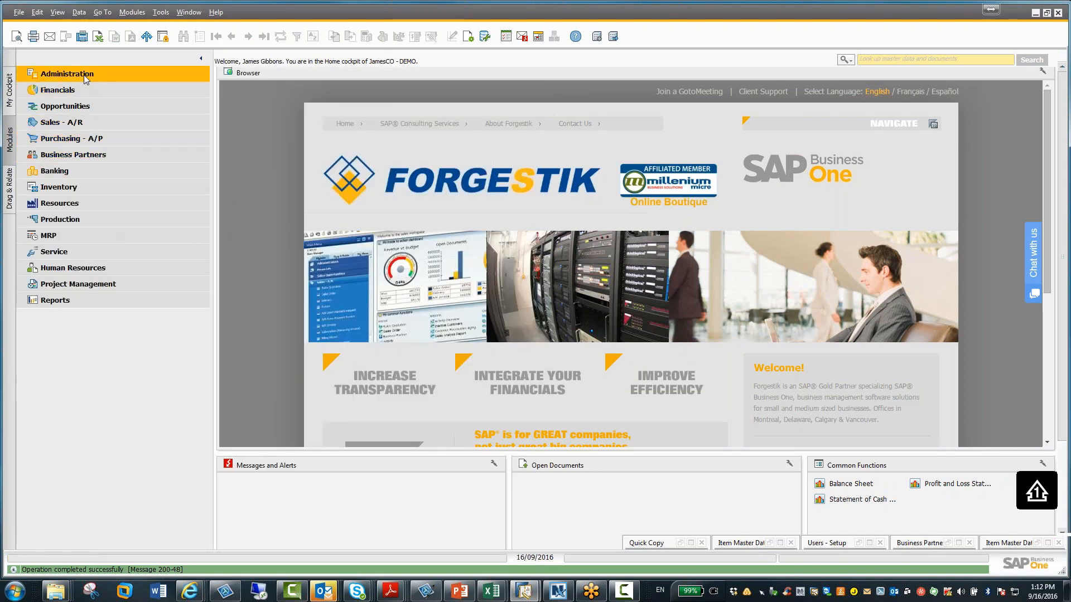
{"action": "left_click", "coordinate": [83, 74]}
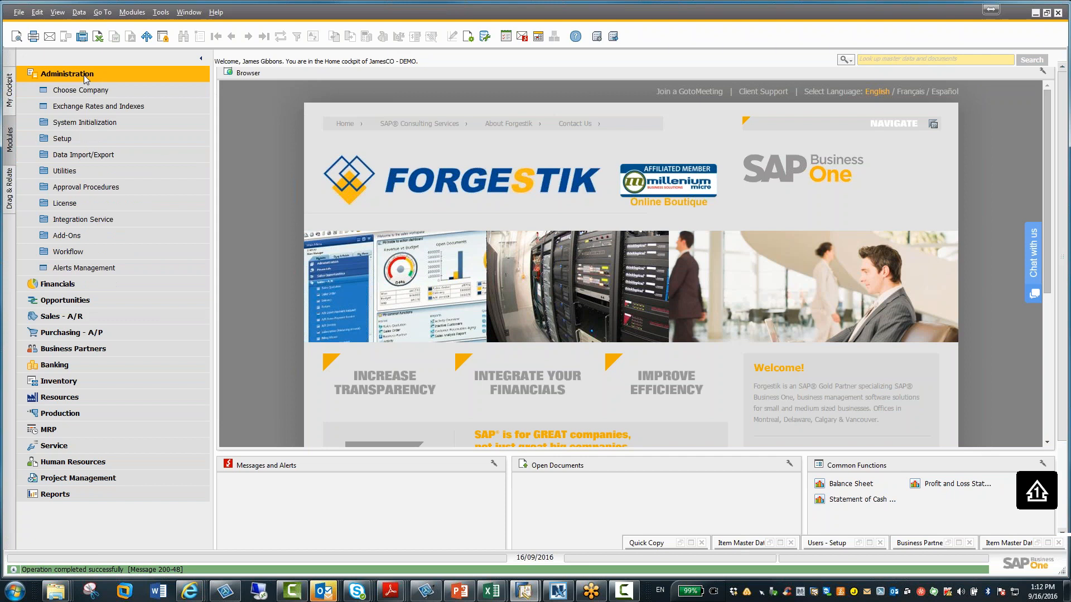
{"action": "left_click", "coordinate": [85, 124]}
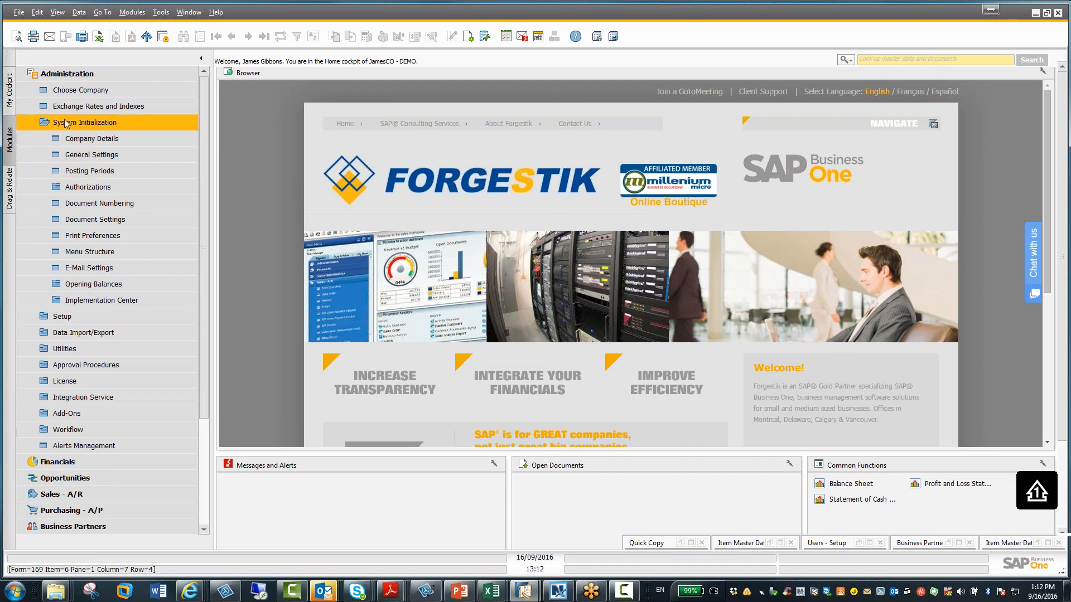
{"action": "left_click", "coordinate": [66, 124]}
{"action": "left_click", "coordinate": [63, 138]}
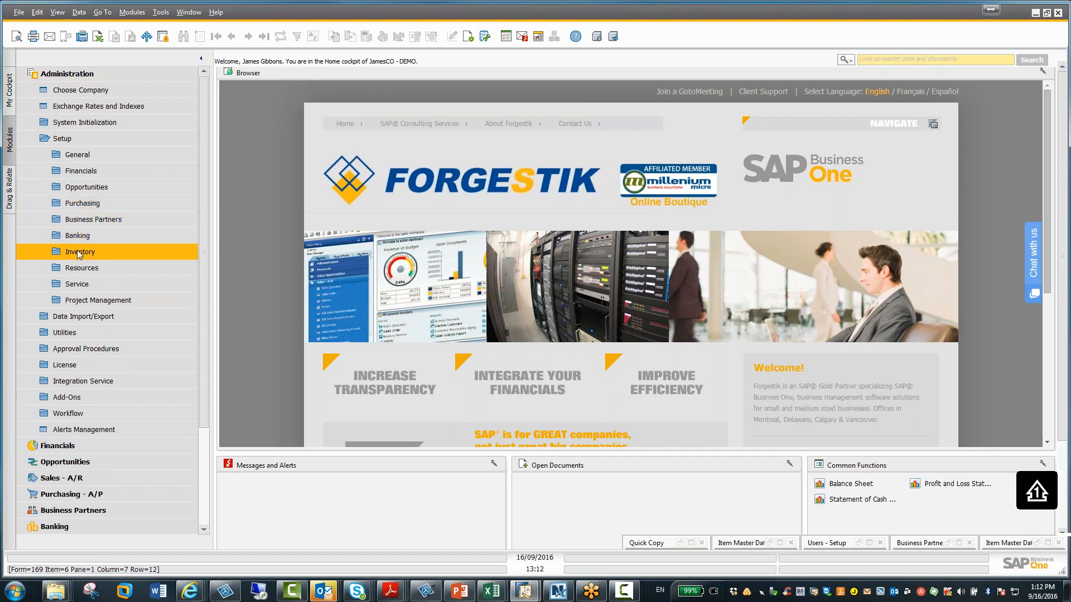
{"action": "left_click", "coordinate": [62, 137]}
{"action": "left_click", "coordinate": [67, 124]}
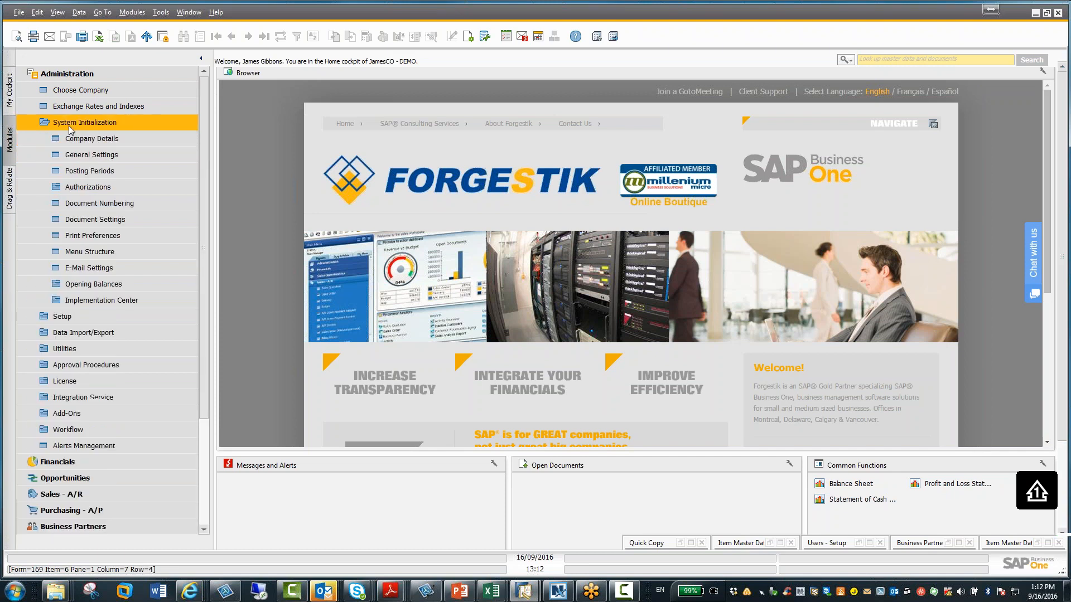
{"action": "left_click", "coordinate": [79, 217]}
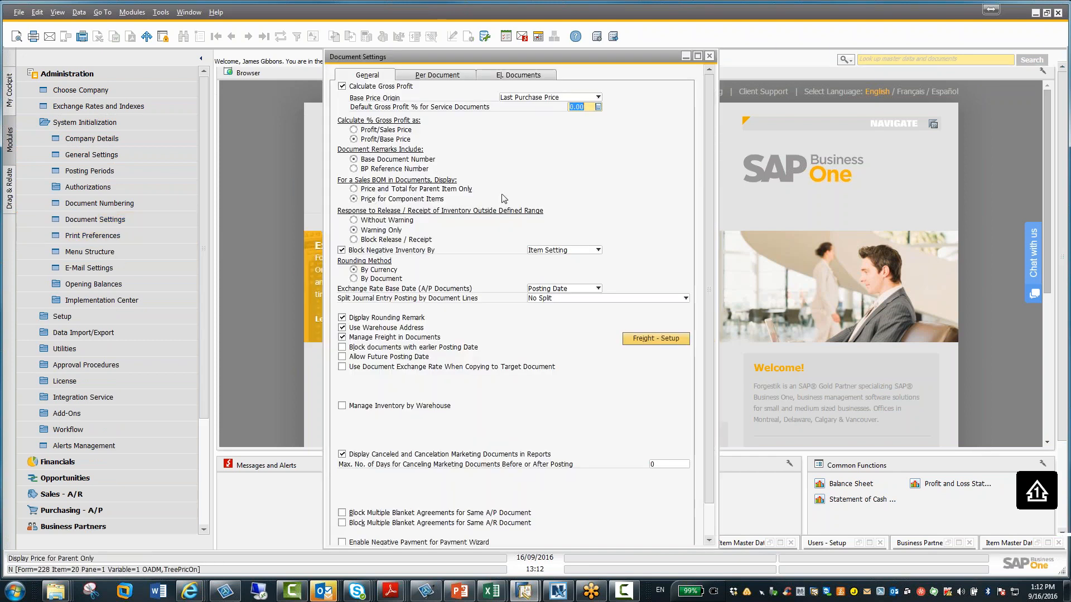
{"action": "left_click_drag", "start_coordinate": [488, 57], "coordinate": [433, 57]}
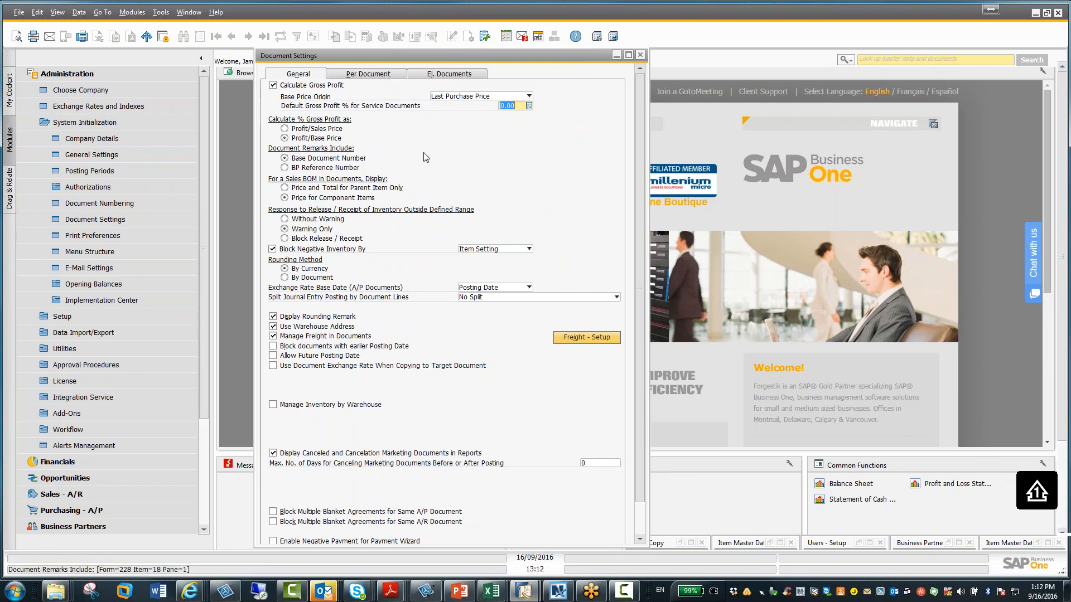
{"action": "scroll", "coordinate": [425, 158], "scroll_direction": "down", "scroll_amount": 1}
{"action": "scroll", "coordinate": [425, 158], "scroll_direction": "down", "scroll_amount": 1}
{"action": "scroll", "coordinate": [430, 156], "scroll_direction": "up", "scroll_amount": 2}
Show the Per Document settings for the Sales Order document
{"action": "left_click", "coordinate": [389, 75]}
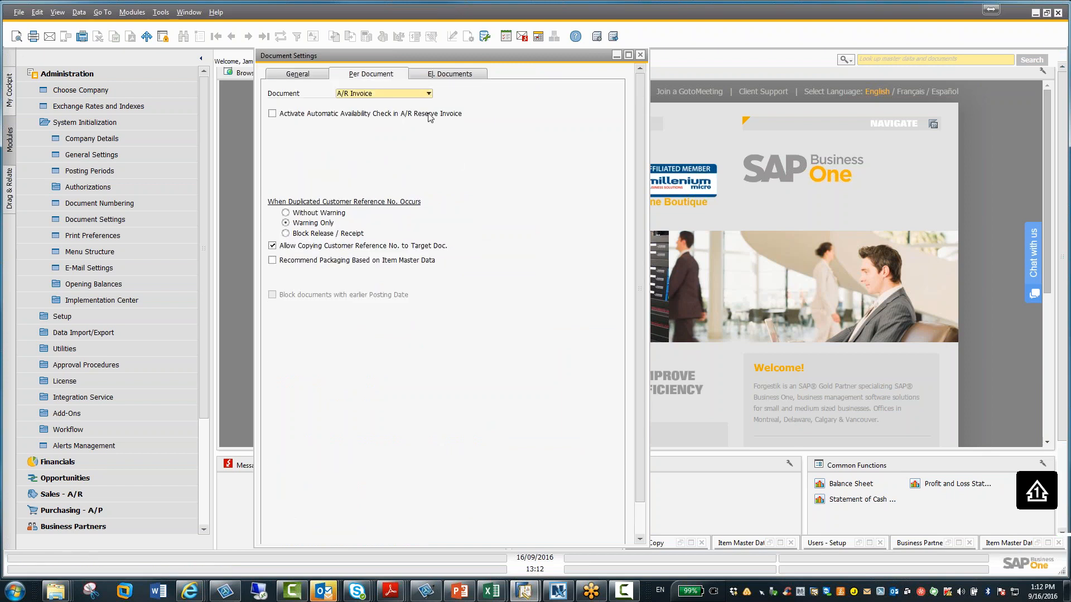
{"action": "left_click", "coordinate": [429, 94]}
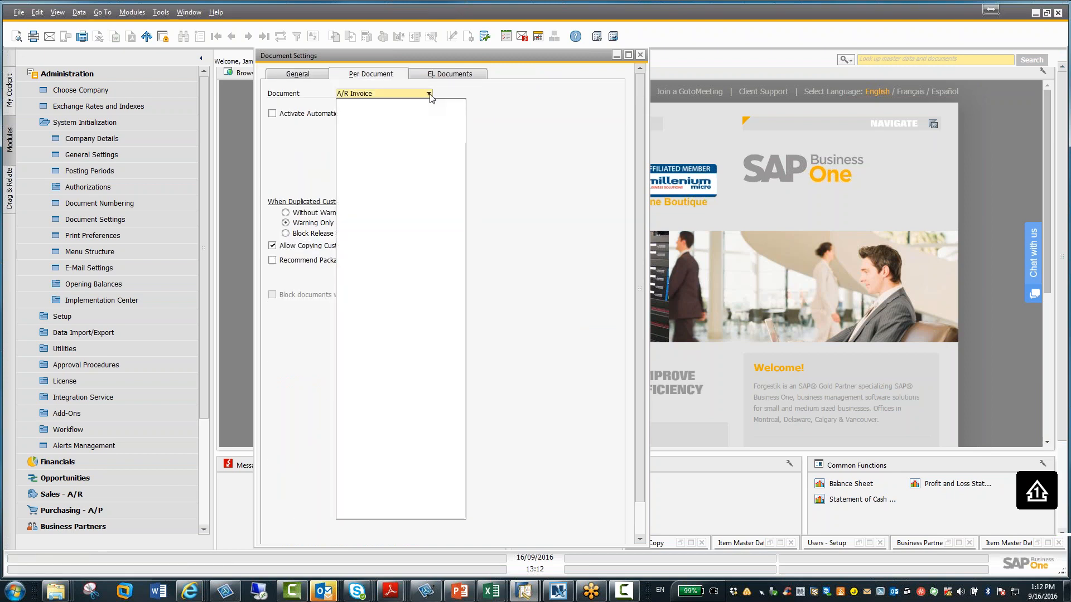
{"action": "left_click", "coordinate": [383, 154]}
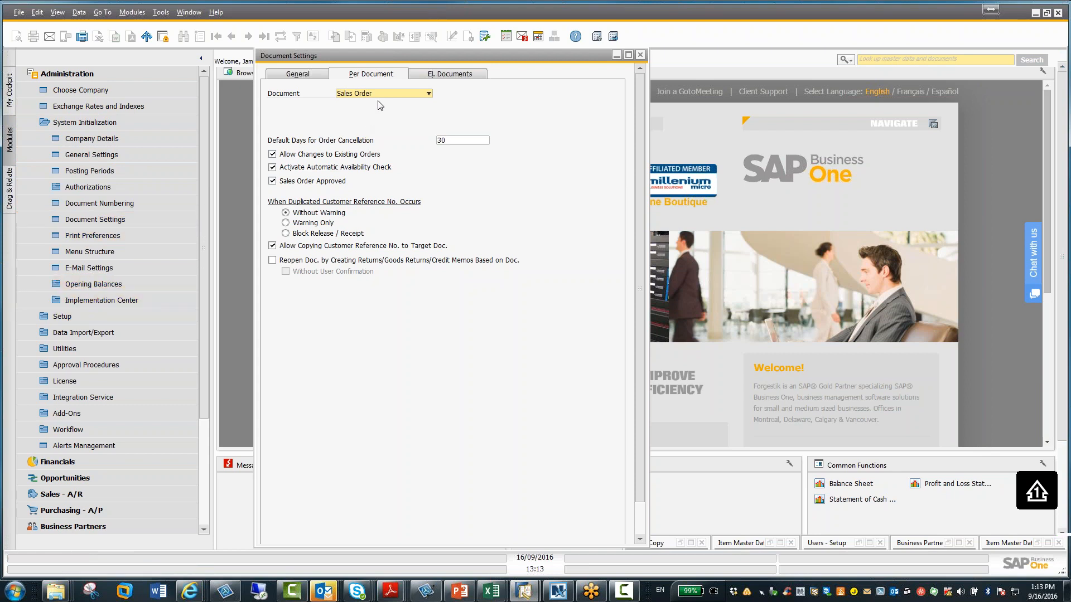
Open Data Ownership Authorizations from the Authorizations section of System Initialization
{"action": "left_click", "coordinate": [119, 123]}
{"action": "left_click", "coordinate": [119, 122]}
{"action": "left_click", "coordinate": [119, 122]}
{"action": "left_click", "coordinate": [119, 122]}
{"action": "left_click", "coordinate": [105, 188]}
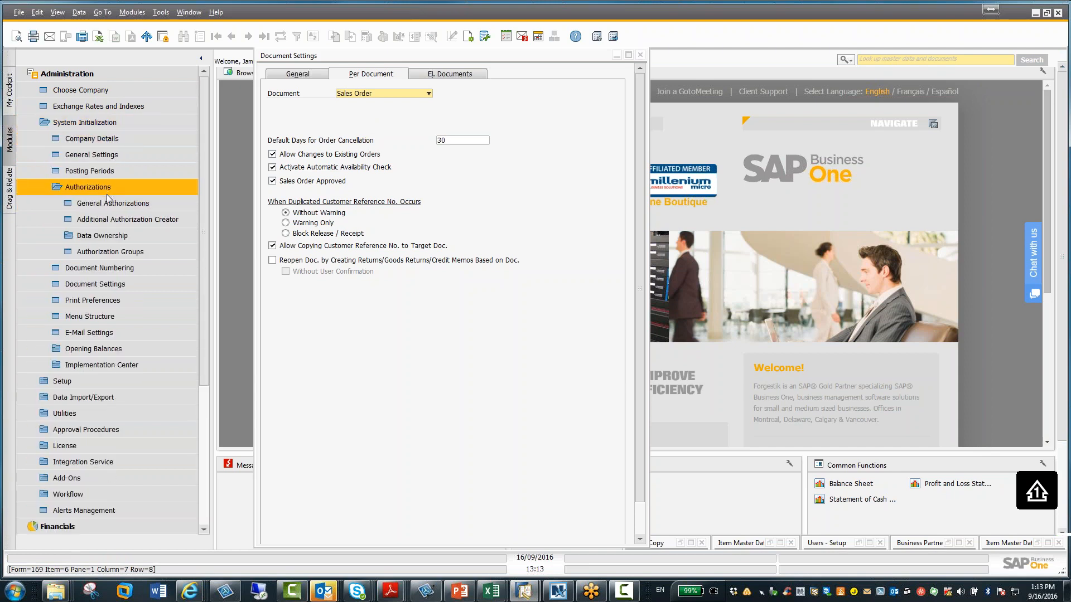
{"action": "left_click", "coordinate": [112, 236]}
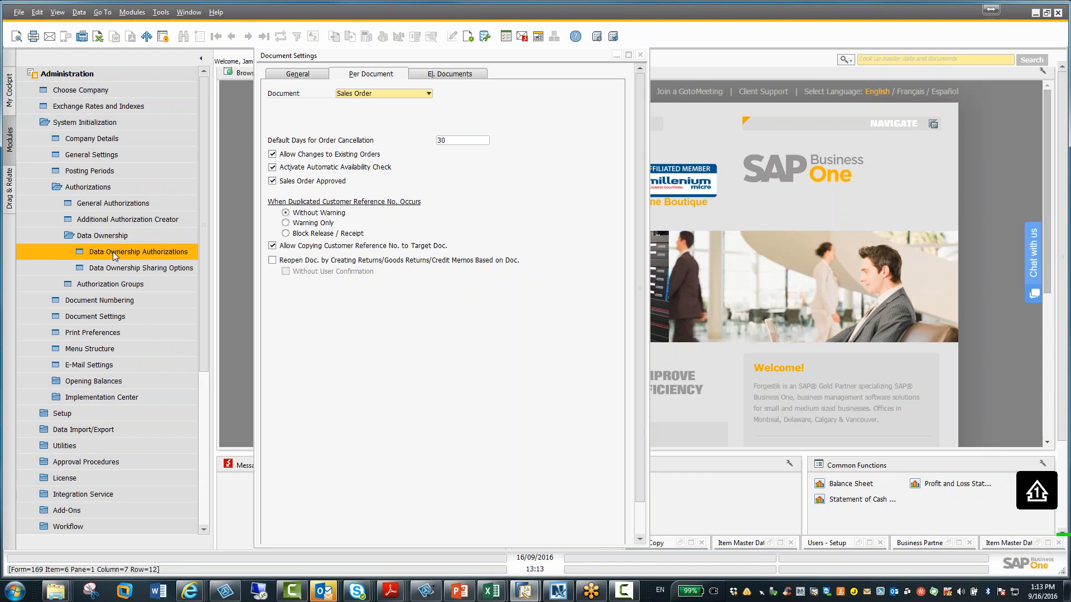
{"action": "left_click", "coordinate": [113, 252]}
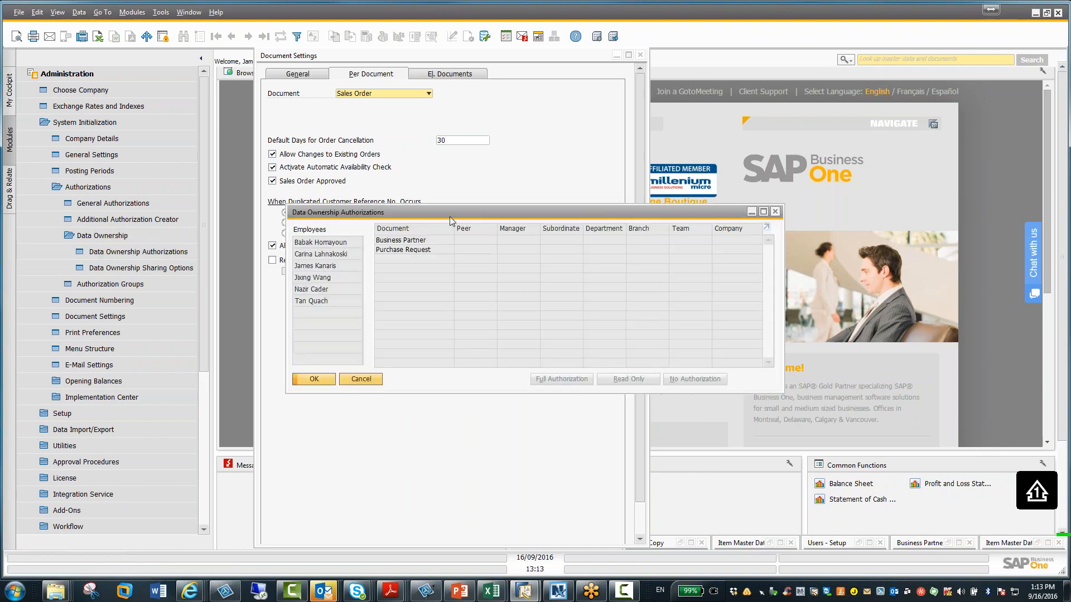
Review an employee's Business Partner data ownership authorizations and close the window with OK
{"action": "left_click", "coordinate": [434, 242]}
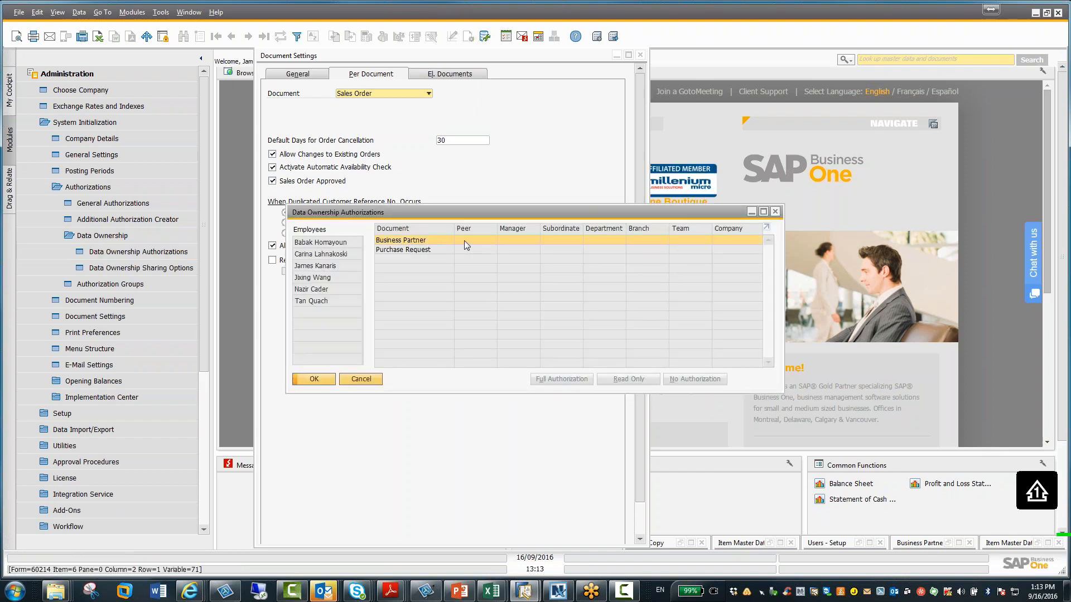
{"action": "left_click", "coordinate": [325, 269]}
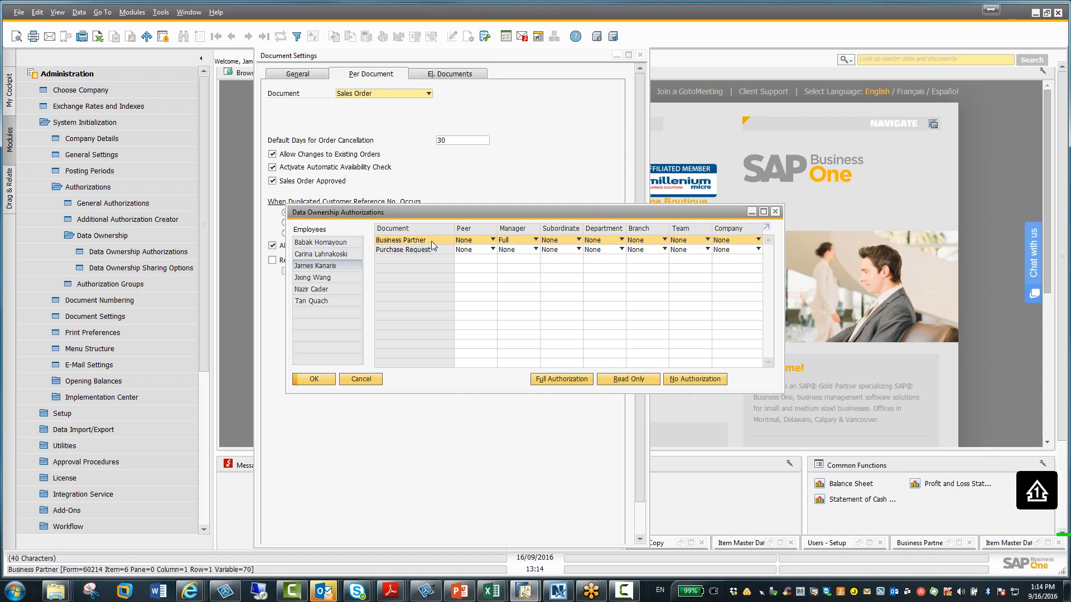
{"action": "left_click", "coordinate": [478, 239]}
{"action": "left_click", "coordinate": [470, 239]}
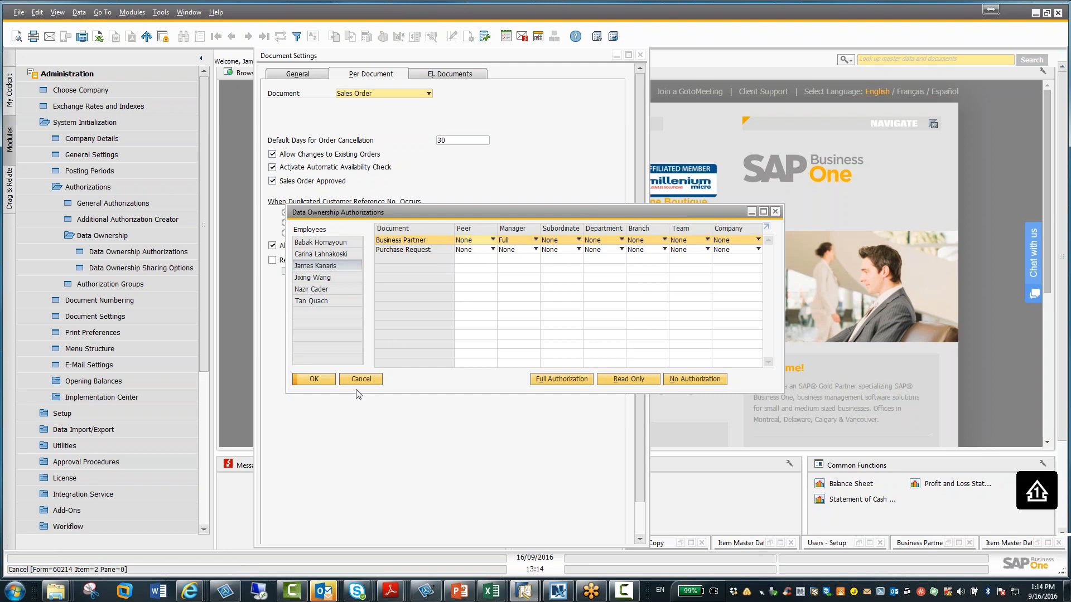
{"action": "left_click", "coordinate": [323, 379]}
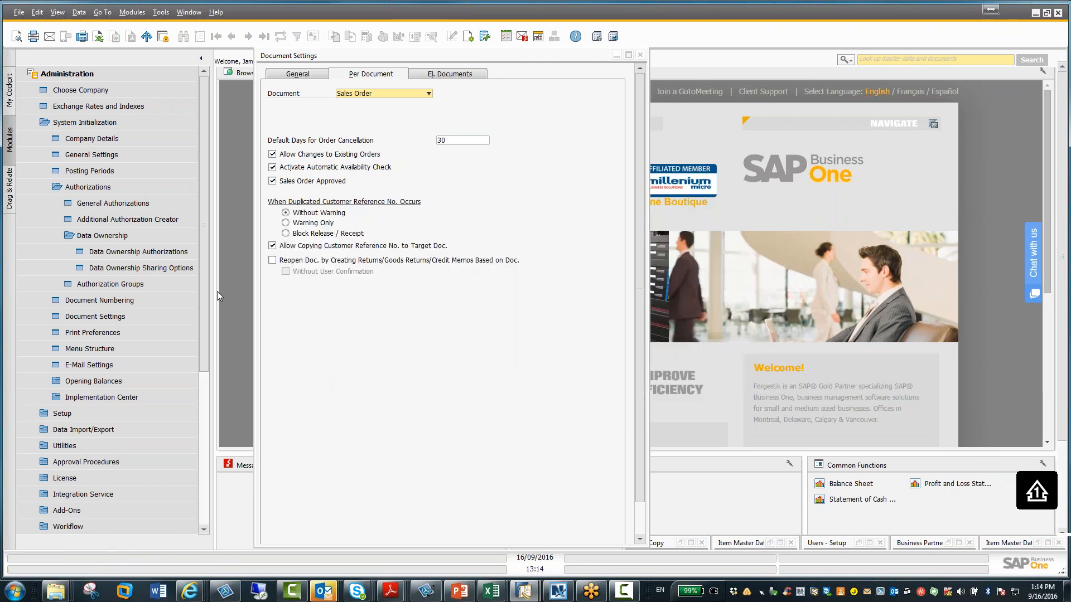
Collapse the System Initialization tree and minimize the Document Settings window
{"action": "left_click", "coordinate": [129, 188]}
{"action": "left_click", "coordinate": [88, 120]}
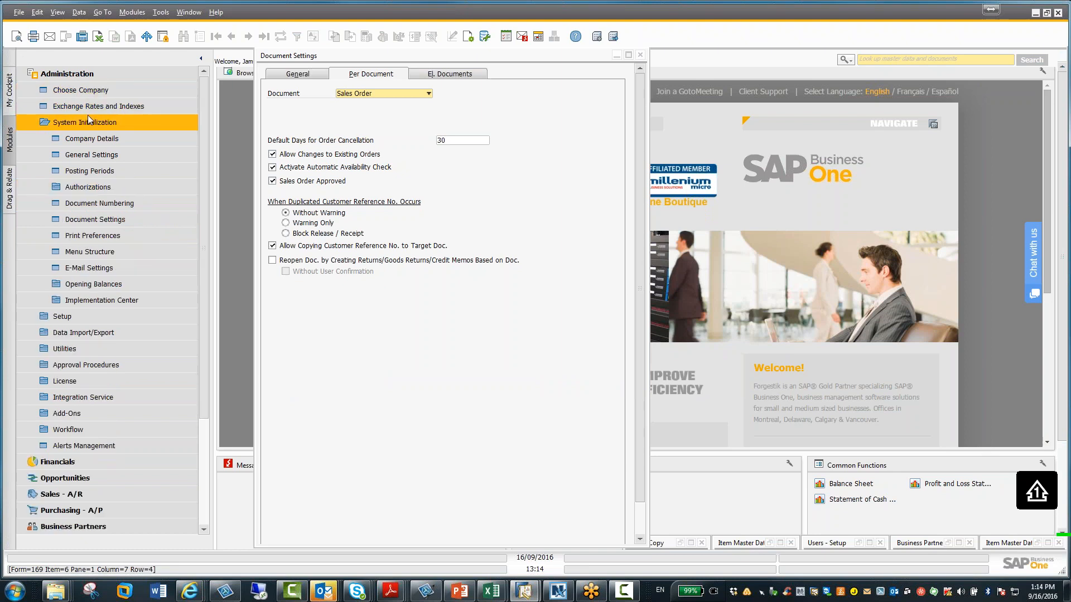
{"action": "left_click", "coordinate": [88, 120]}
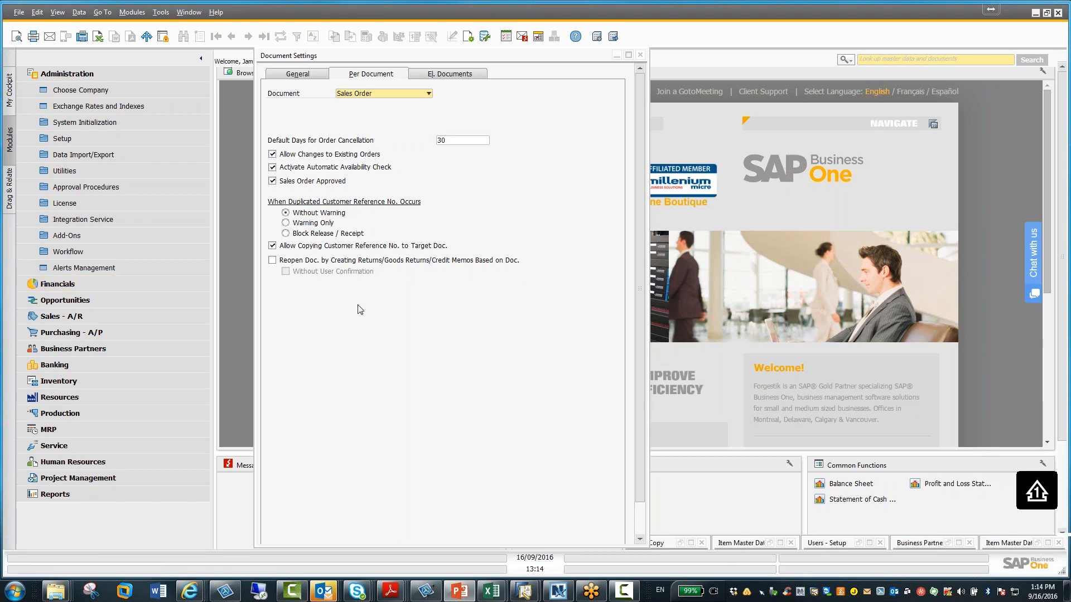
{"action": "left_click", "coordinate": [616, 55]}
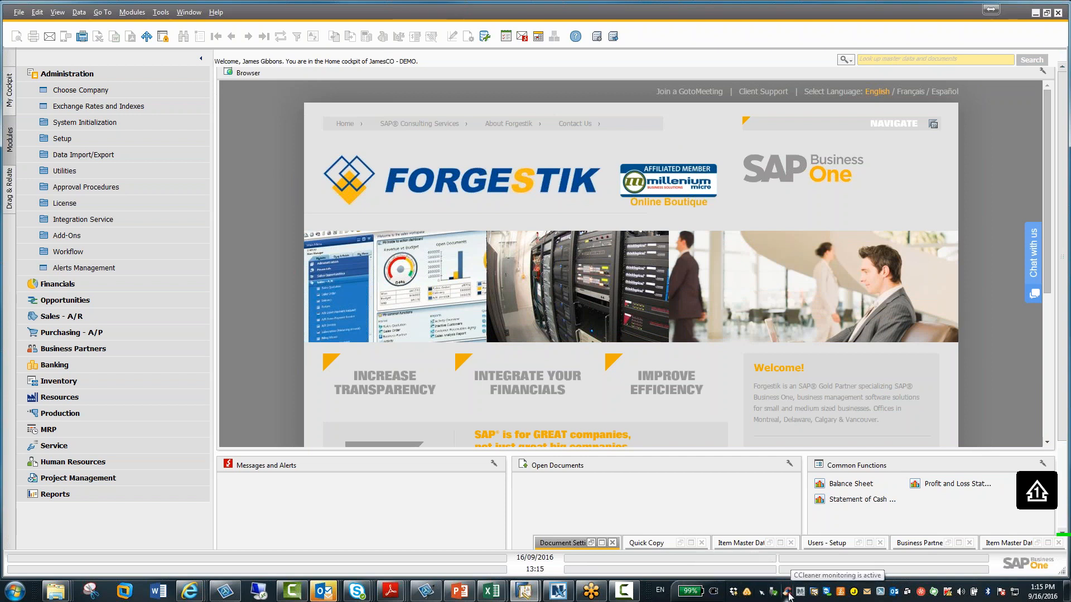
Open the SAP Business One Service Manager from the system tray
{"action": "left_click", "coordinate": [15, 591]}
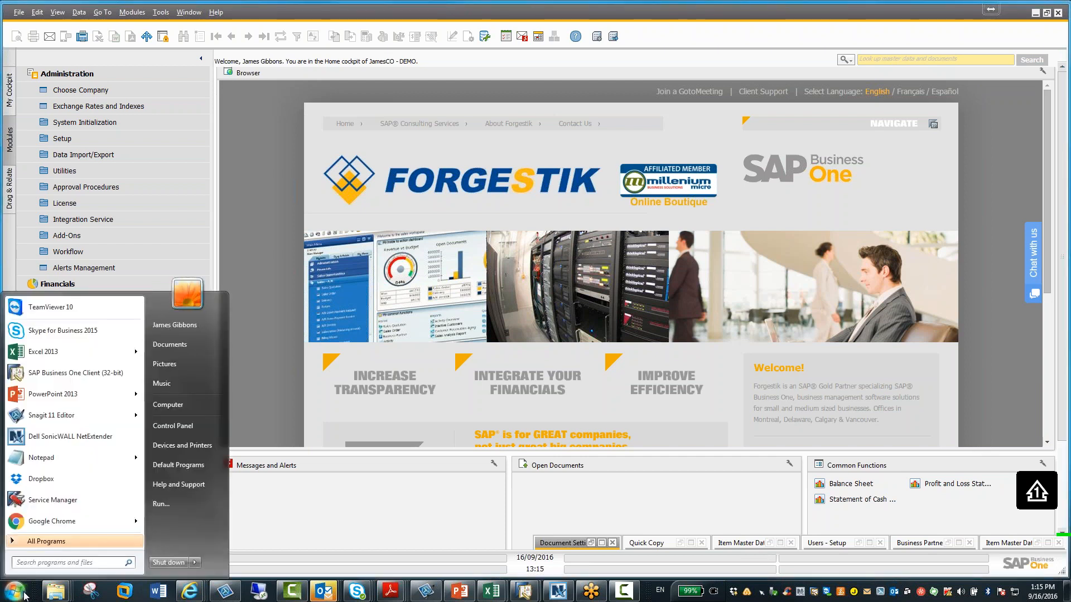
{"action": "left_click", "coordinate": [48, 502]}
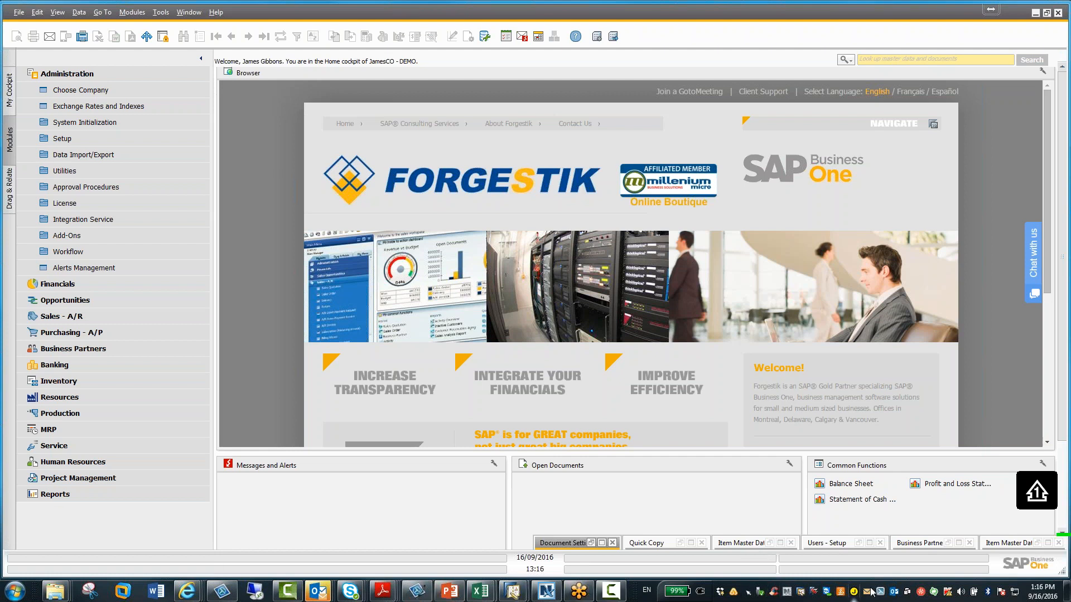
{"action": "double_click", "coordinate": [814, 593]}
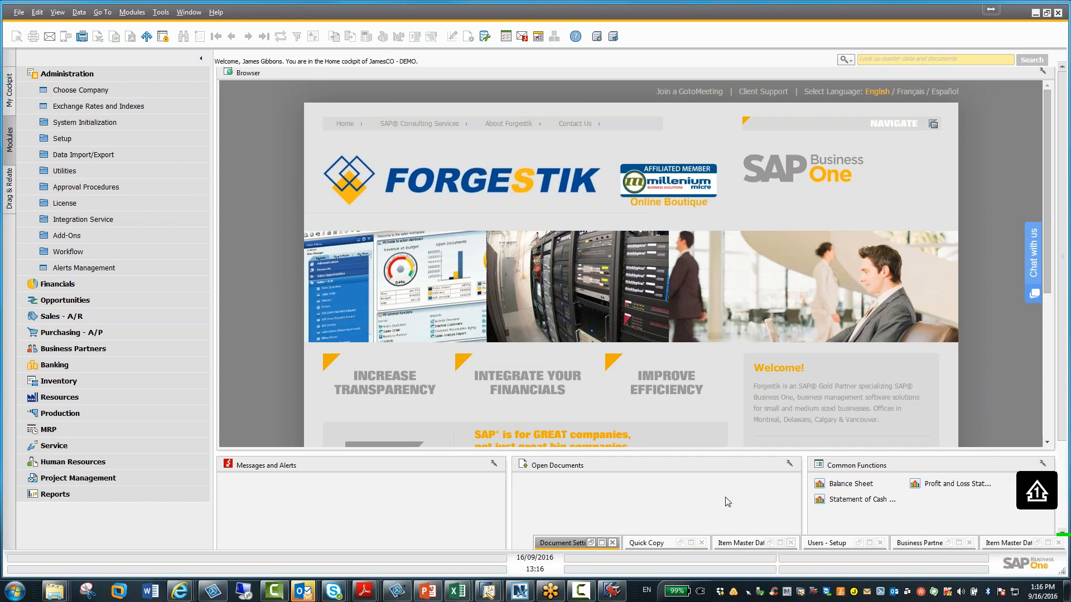
{"action": "double_click", "coordinate": [813, 592]}
{"action": "right_click", "coordinate": [813, 593]}
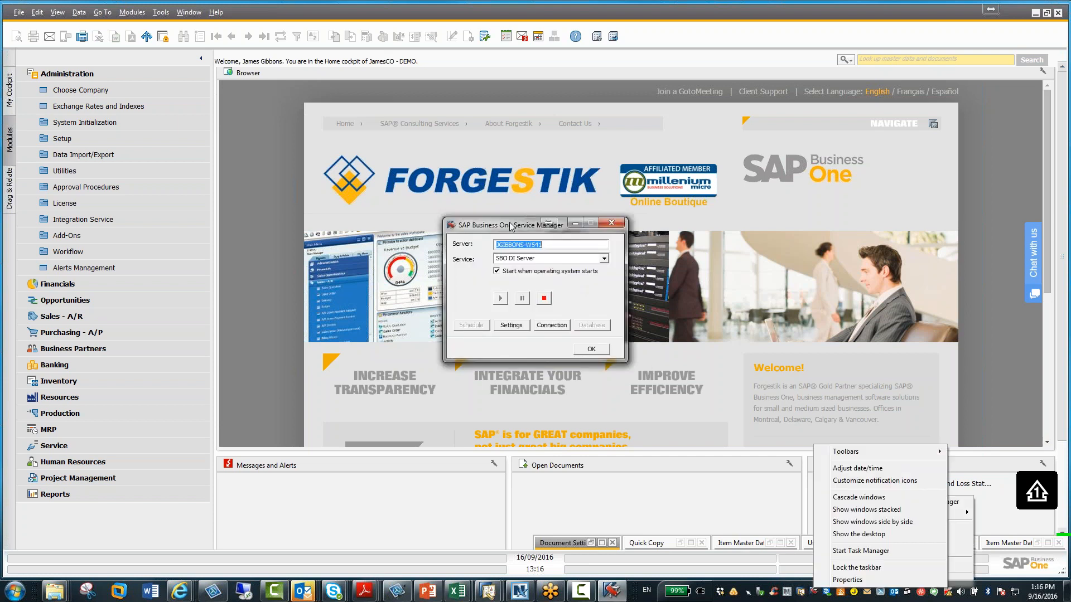
{"action": "left_click_drag", "start_coordinate": [511, 227], "coordinate": [408, 237]}
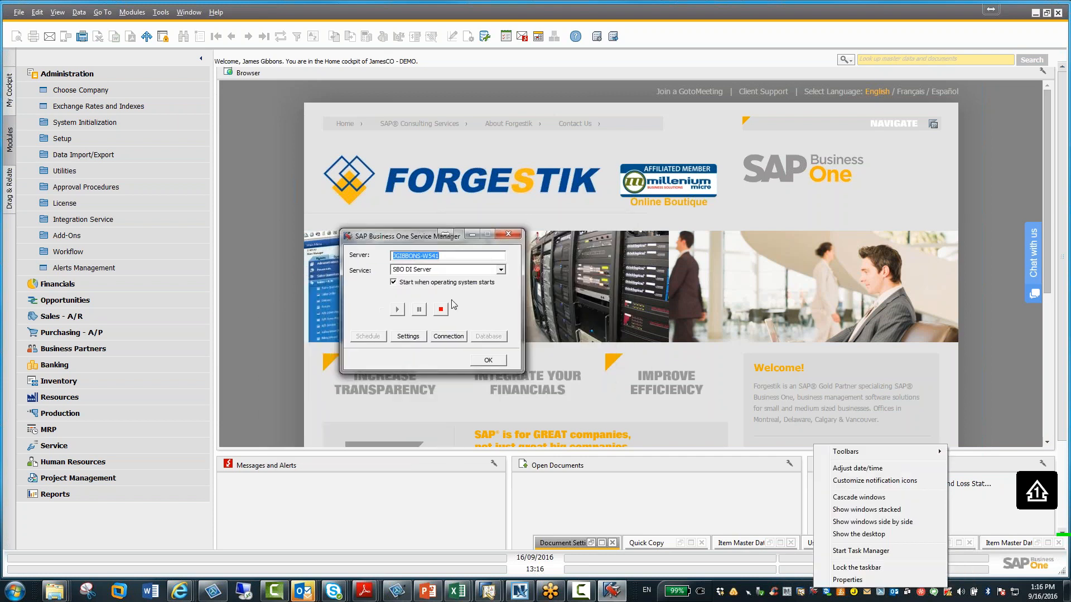
Select the Job Service - Mailer service and review its scheduler and general mail settings without saving
{"action": "left_click", "coordinate": [501, 270]}
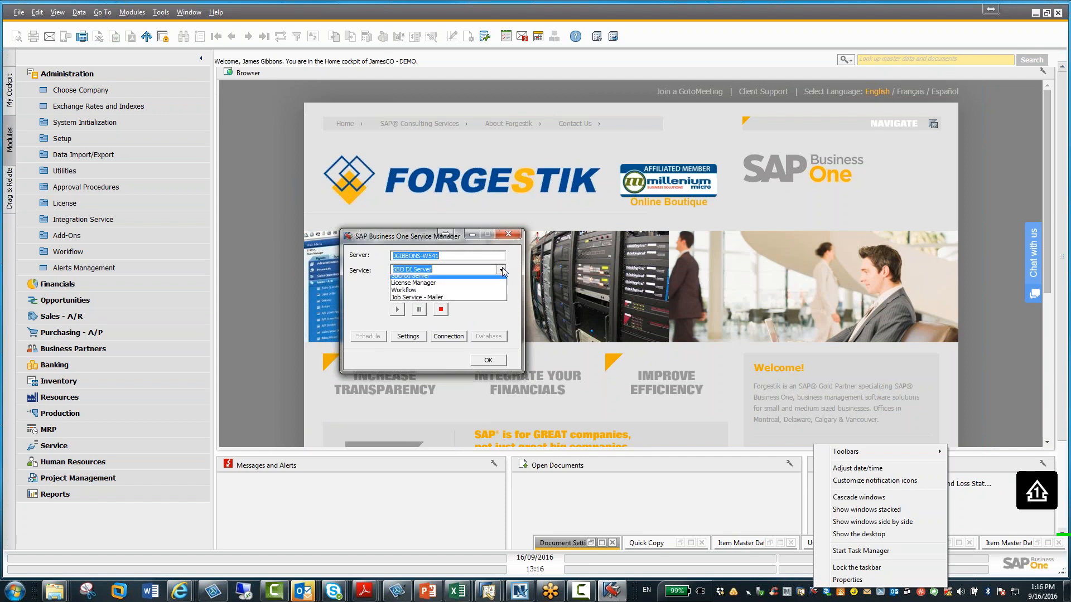
{"action": "left_click", "coordinate": [446, 302]}
{"action": "left_click", "coordinate": [373, 338]}
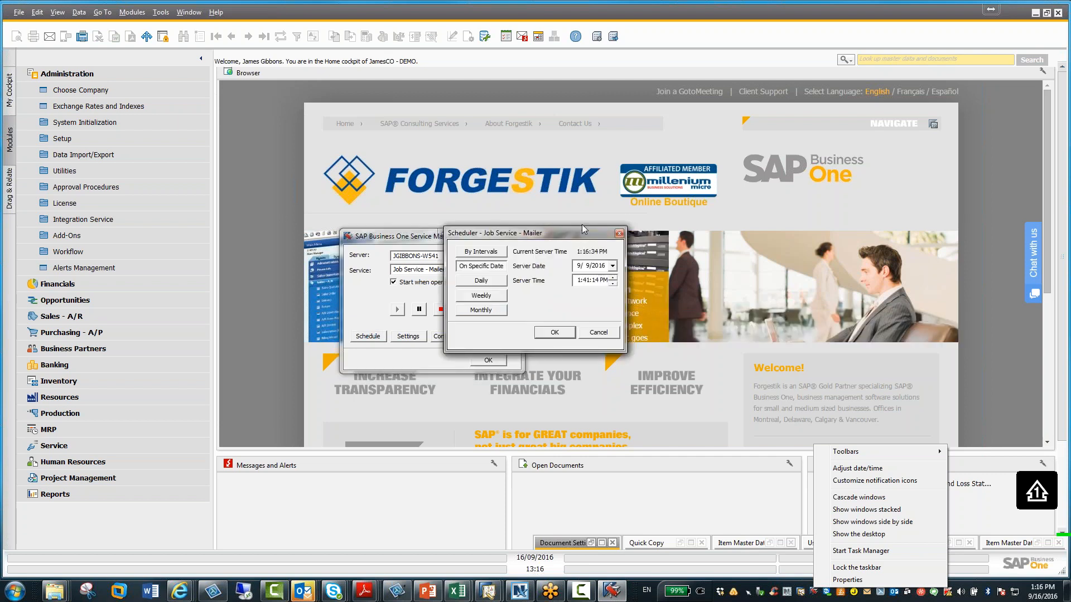
{"action": "left_click", "coordinate": [619, 234]}
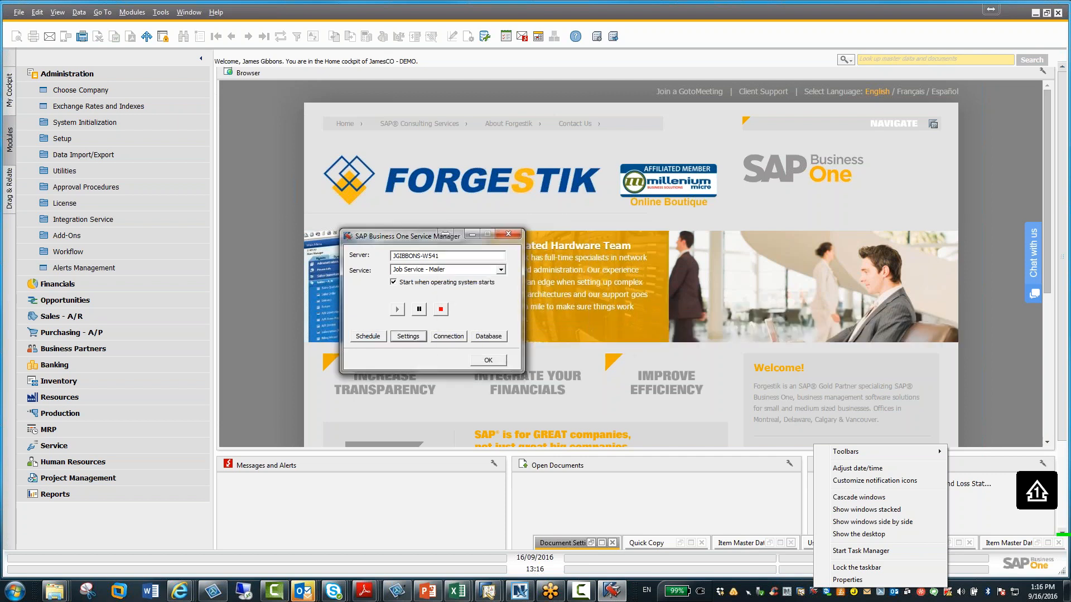
{"action": "left_click", "coordinate": [408, 336]}
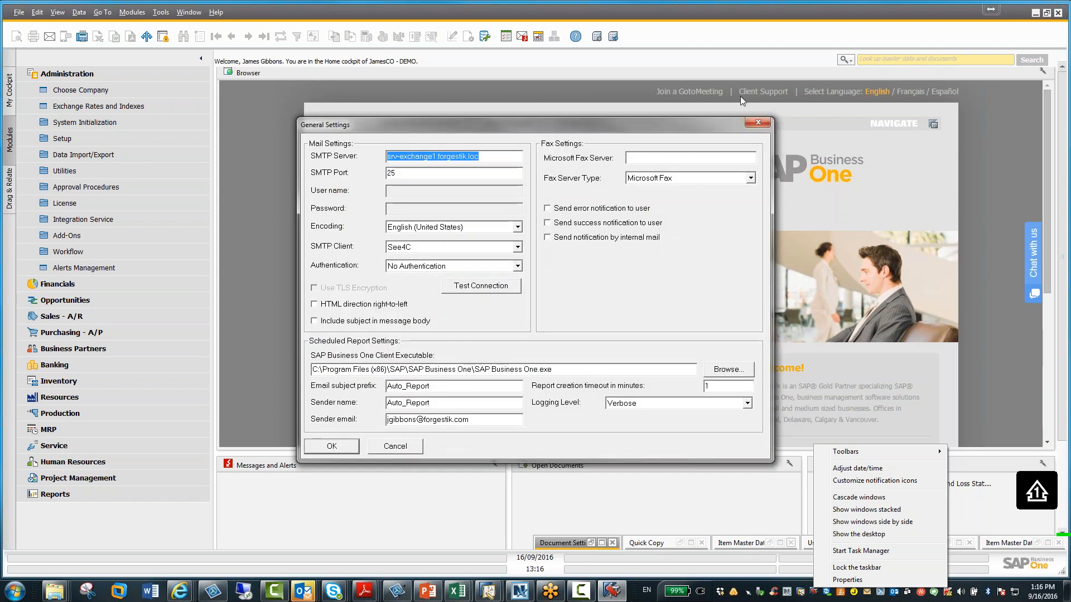
{"action": "left_click", "coordinate": [759, 122]}
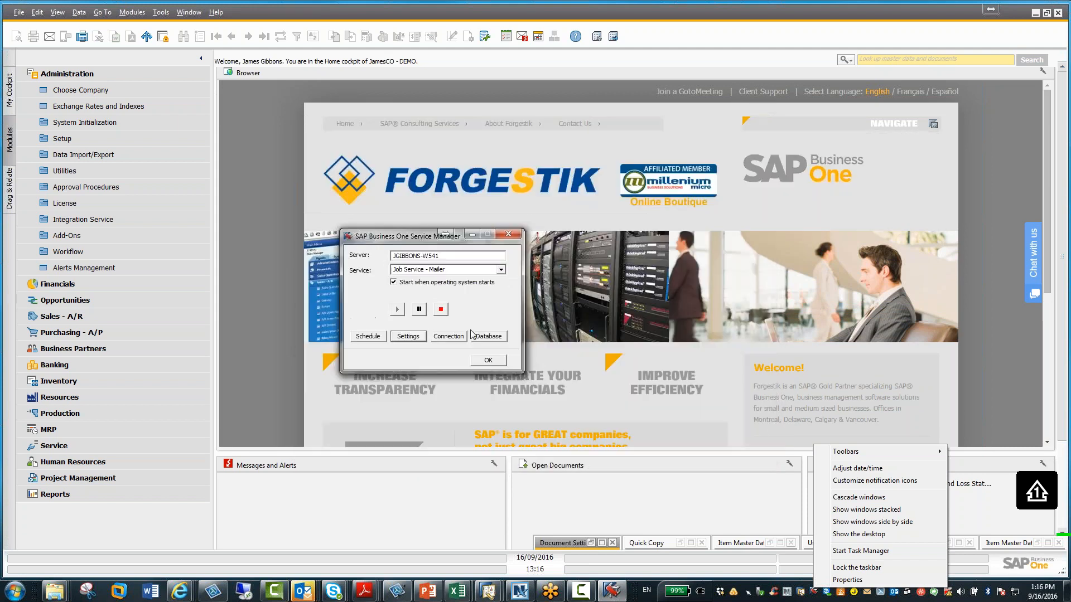
Switch the service to License Manager, open its general settings and launch Configure Security in the browser
{"action": "left_click", "coordinate": [501, 270]}
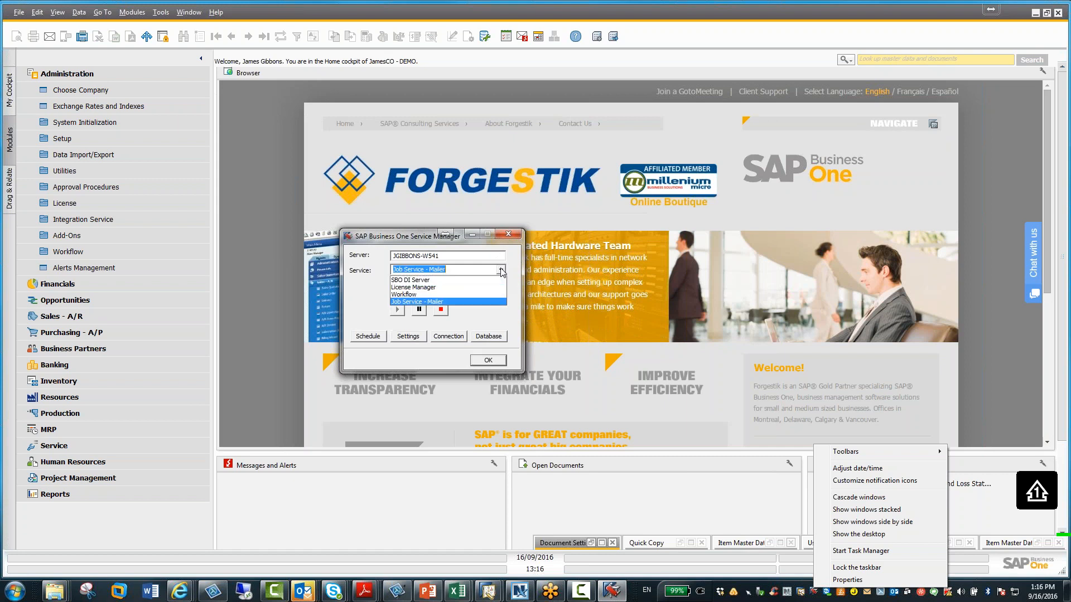
{"action": "left_click", "coordinate": [448, 290]}
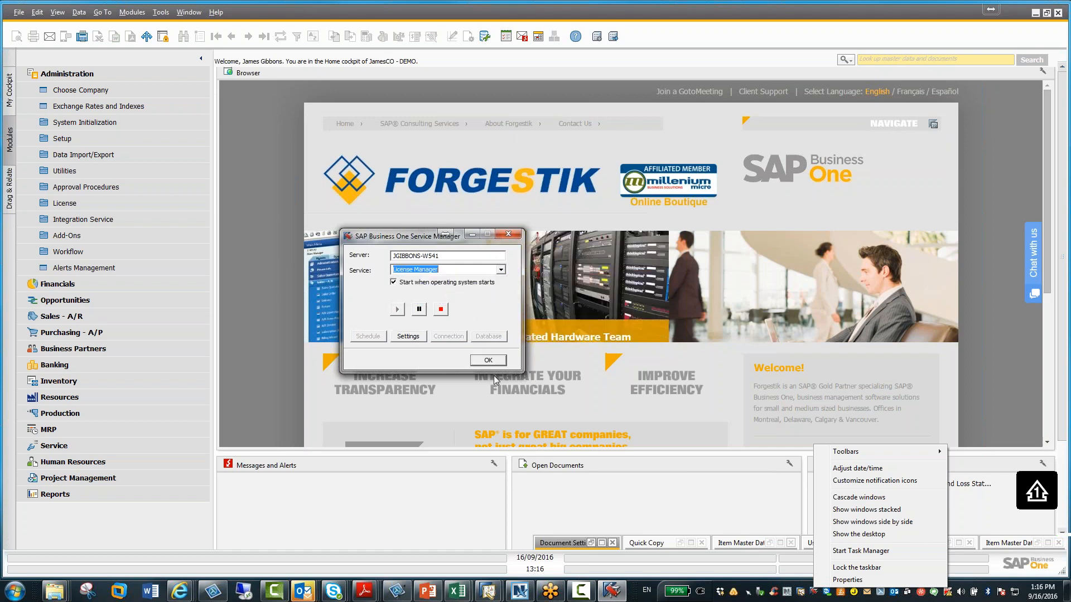
{"action": "left_click", "coordinate": [408, 336]}
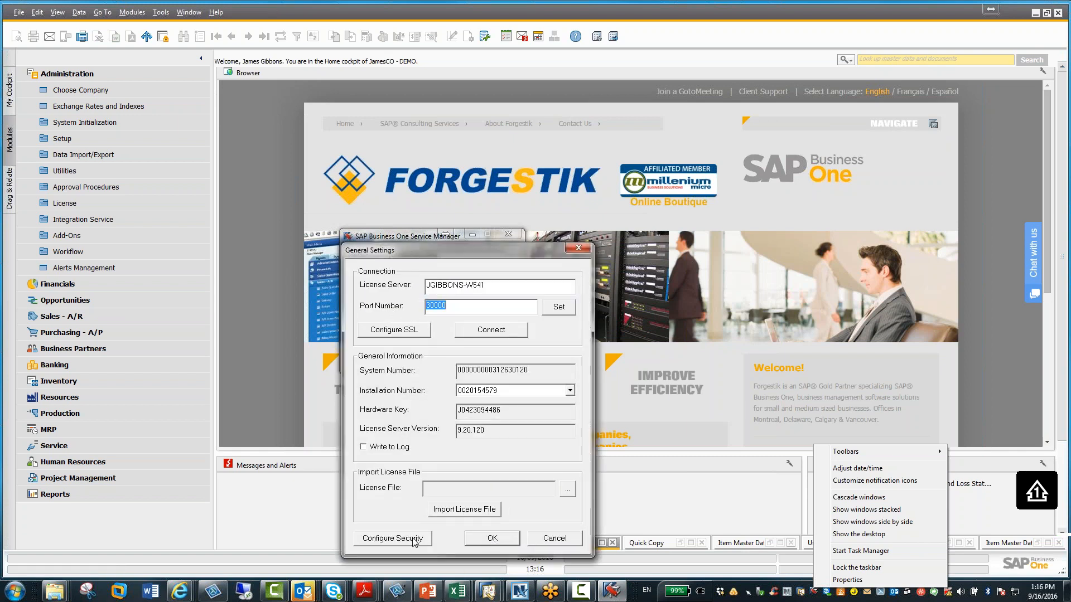
{"action": "left_click", "coordinate": [415, 539]}
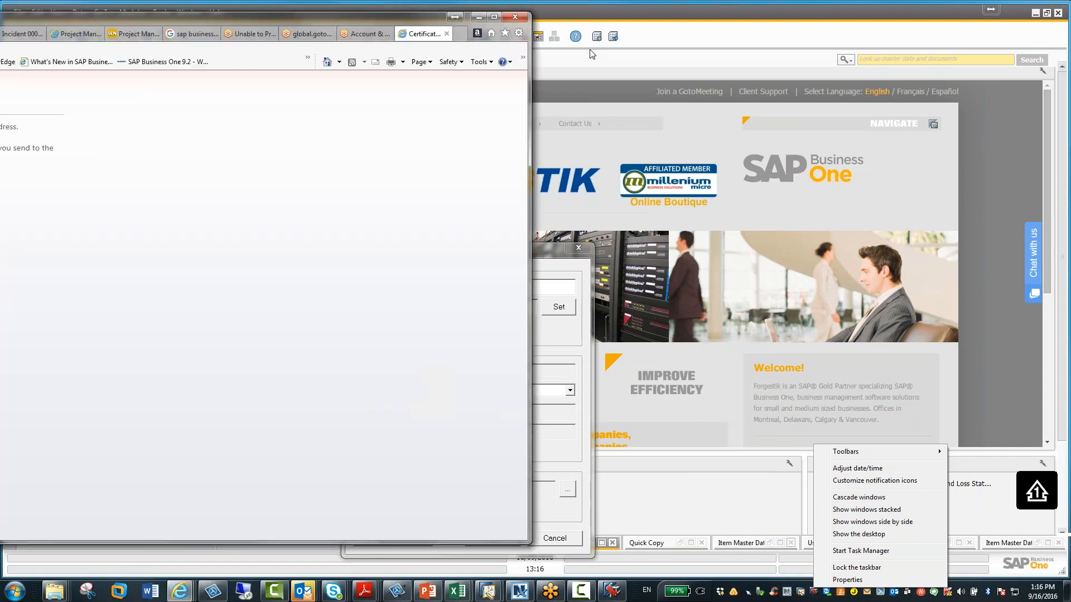
{"action": "left_click_drag", "start_coordinate": [214, 16], "coordinate": [651, 19]}
Try to log on to the System Landscape Directory as B1SiteUser with the site user's password
{"action": "left_click", "coordinate": [209, 220]}
{"action": "left_click", "coordinate": [571, 271]}
{"action": "type", "text": "B1Site"}
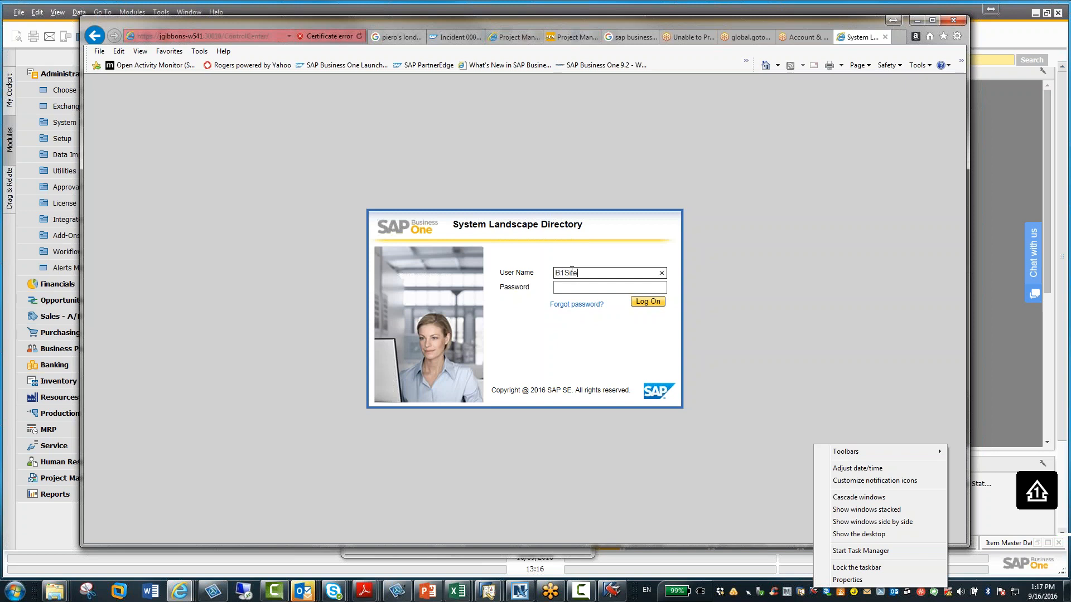
{"action": "type", "text": "User"}
{"action": "key", "text": "Tab"}
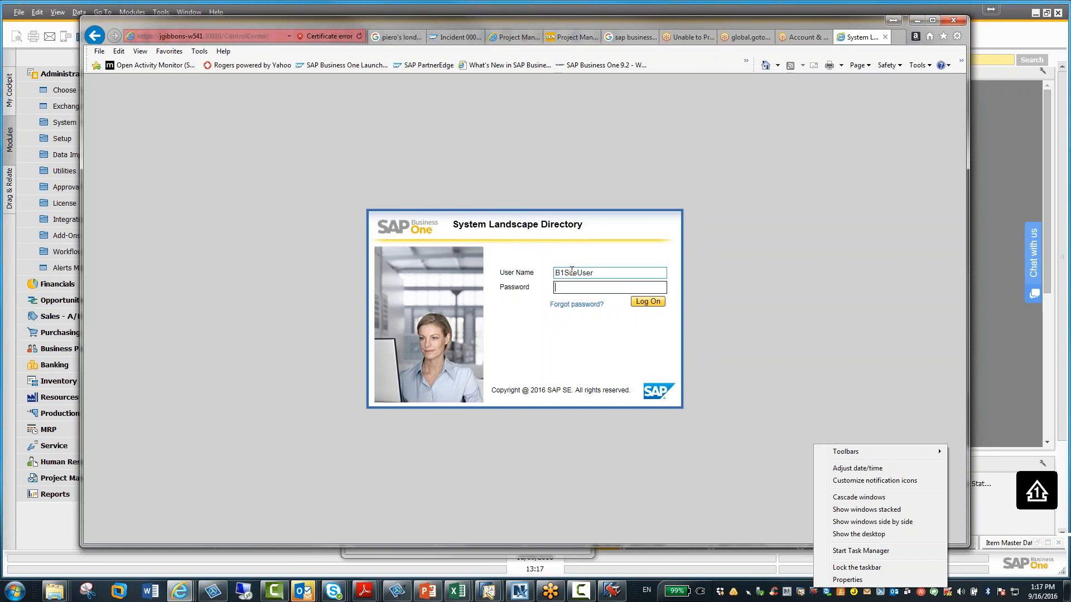
{"action": "type", "text": "********"}
{"action": "left_click", "coordinate": [644, 302]}
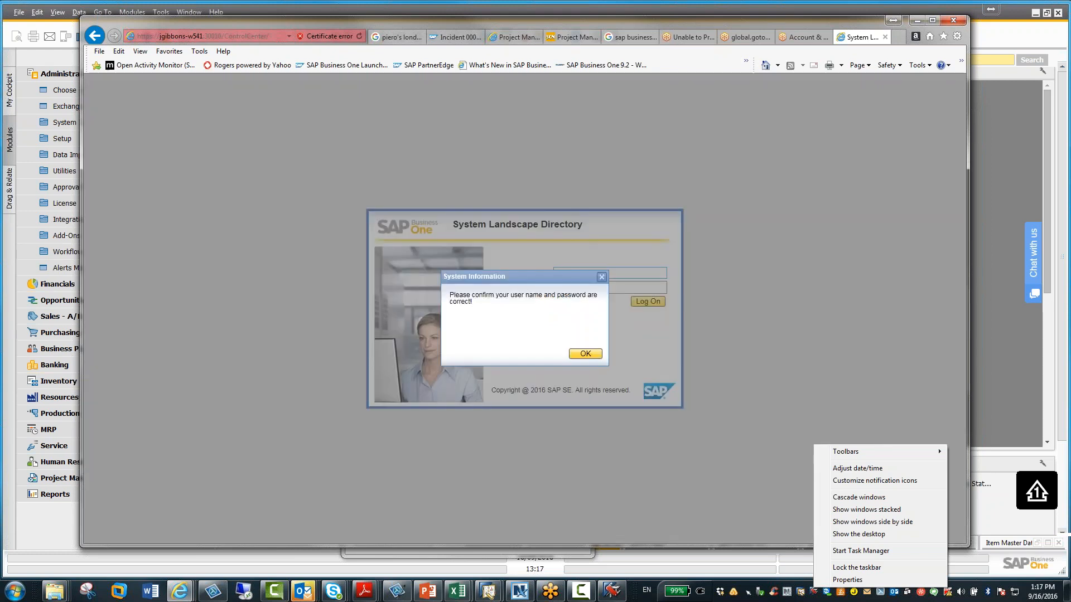
{"action": "left_click", "coordinate": [582, 354]}
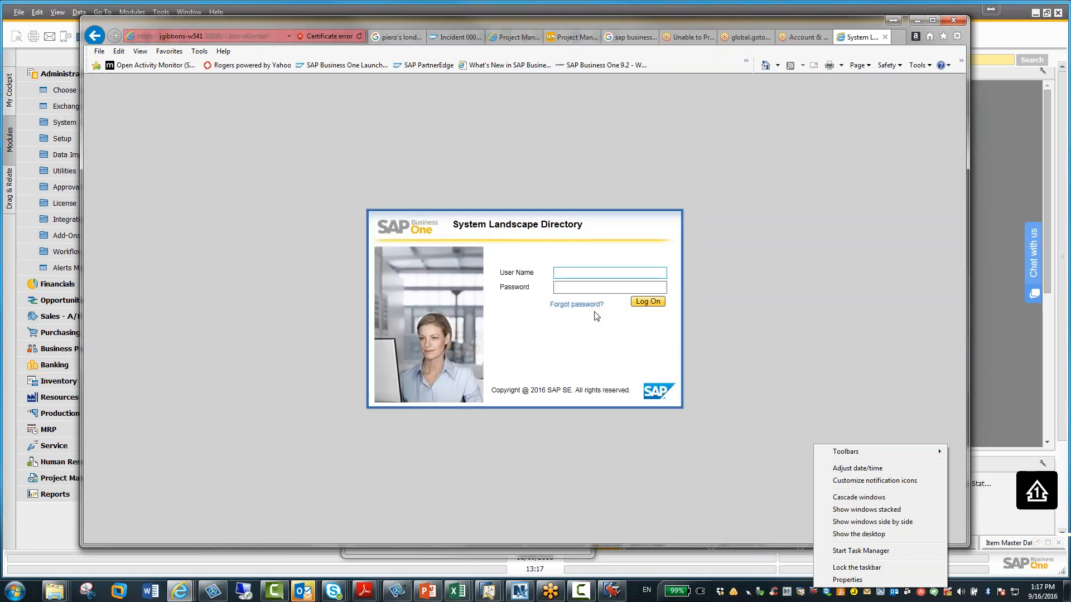
Re-enter the user name B1SiteUser and the password and attempt the logon again
{"action": "key", "text": "Tab"}
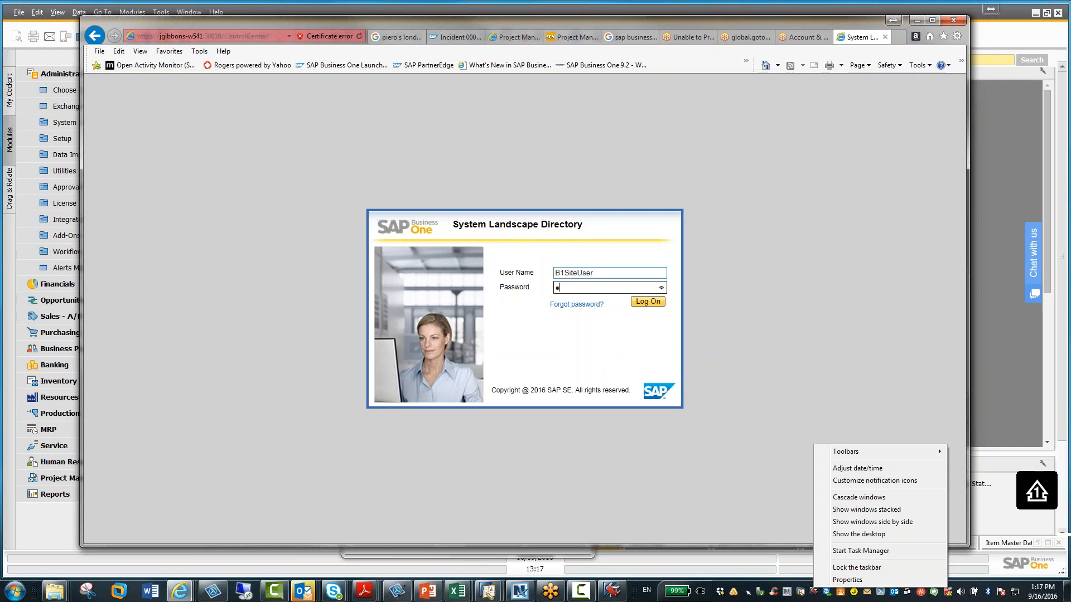
{"action": "key", "text": "Return"}
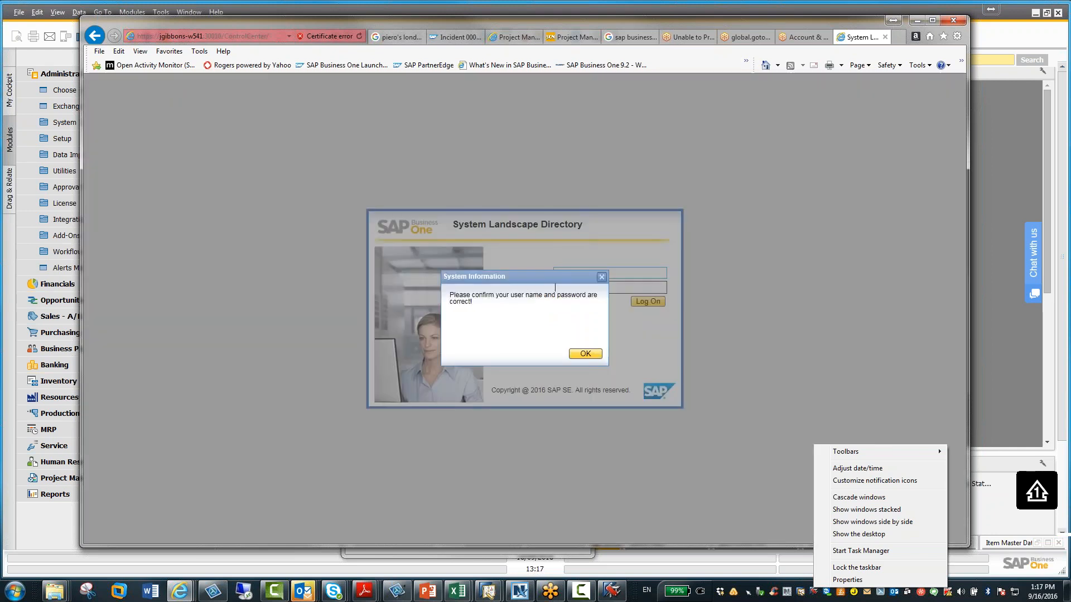
{"action": "left_click", "coordinate": [586, 355]}
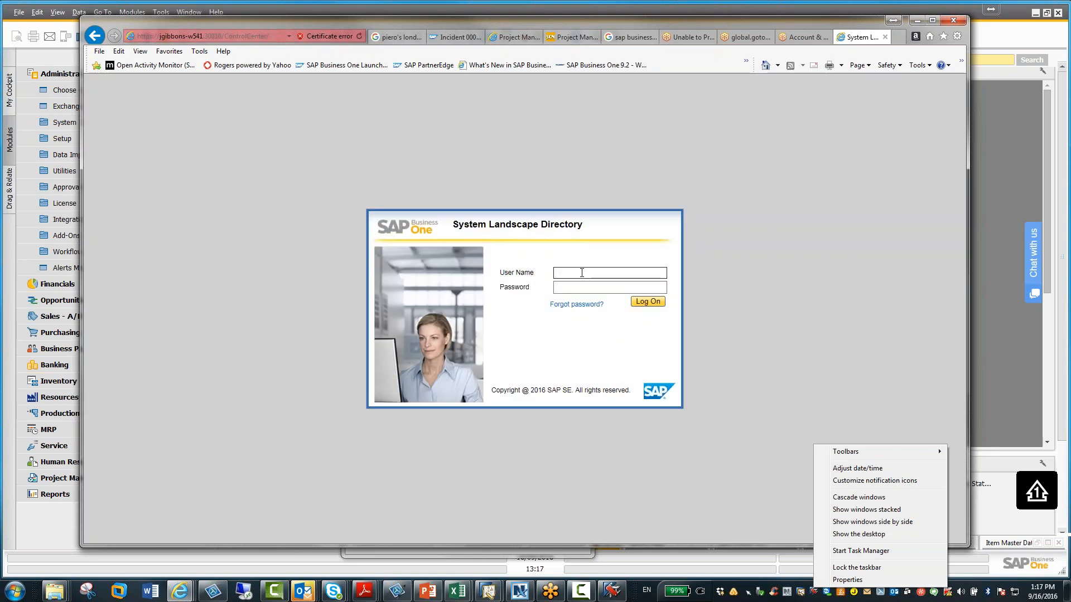
Attempt a third logon as B1SiteUser, entering the account password
{"action": "type", "text": "B1SiteU"}
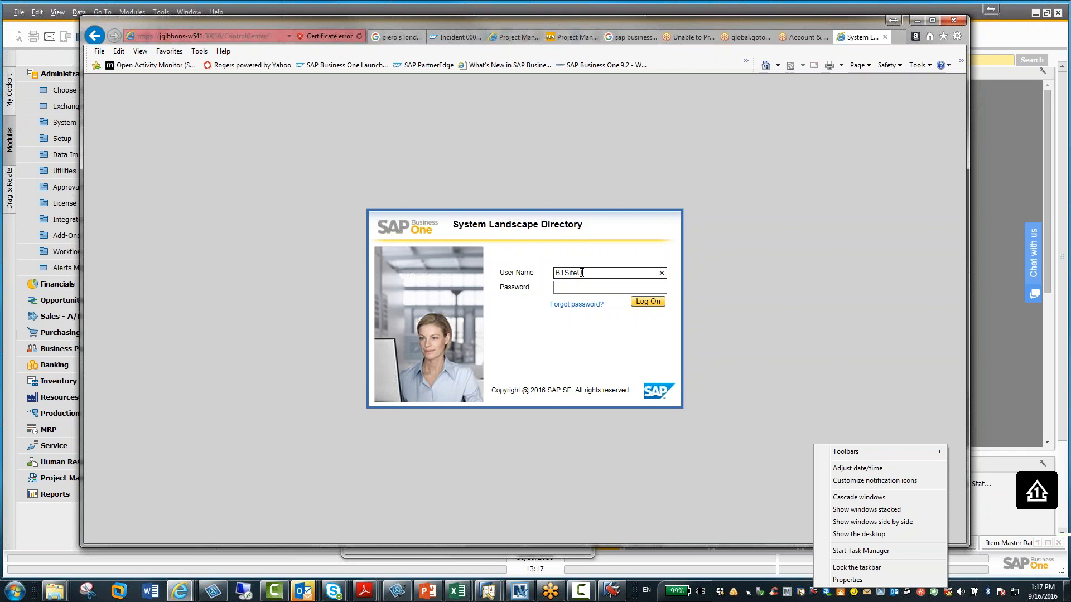
{"action": "key", "text": "Tab"}
{"action": "type", "text": "••"}
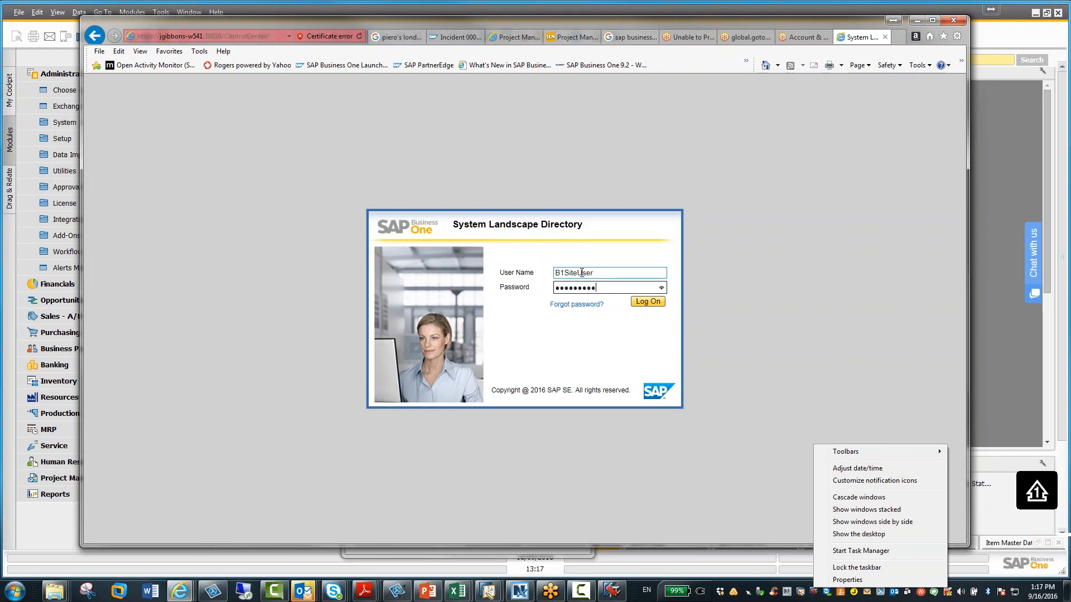
{"action": "key", "text": "Return"}
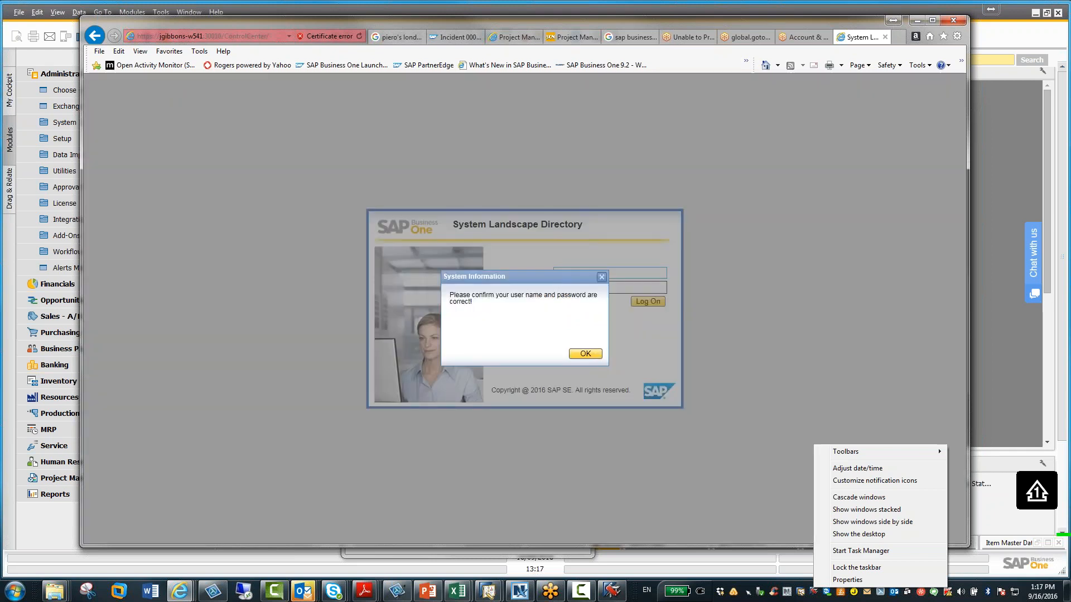
{"action": "left_click", "coordinate": [585, 354]}
Retype B1SiteUser in the user name and the password, then try logging on once more
{"action": "left_click", "coordinate": [590, 273]}
{"action": "type", "text": "B"}
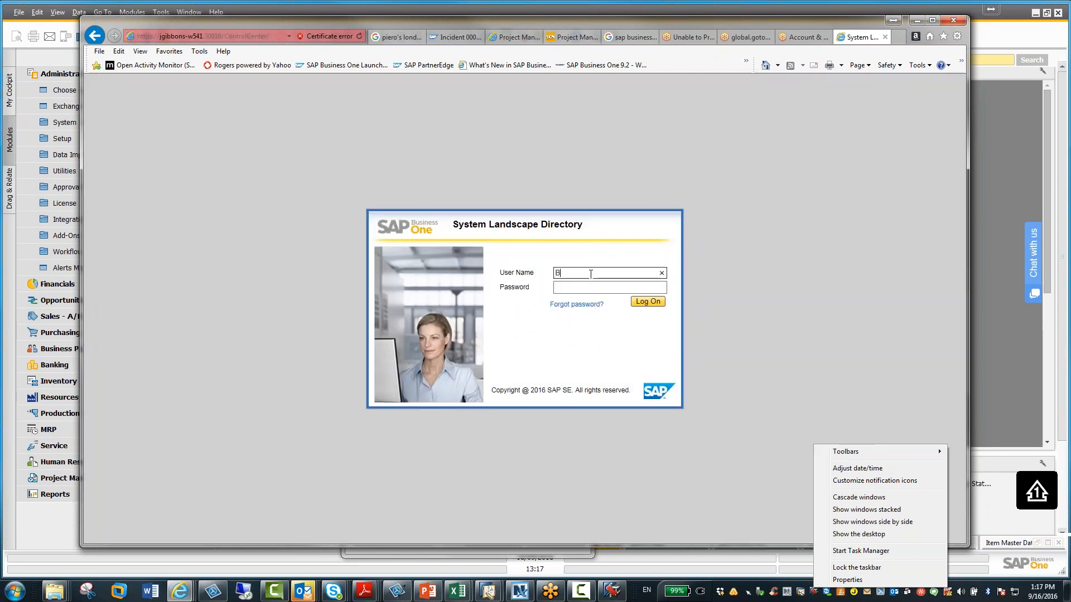
{"action": "type", "text": "1SiteUser"}
{"action": "left_click", "coordinate": [578, 289]}
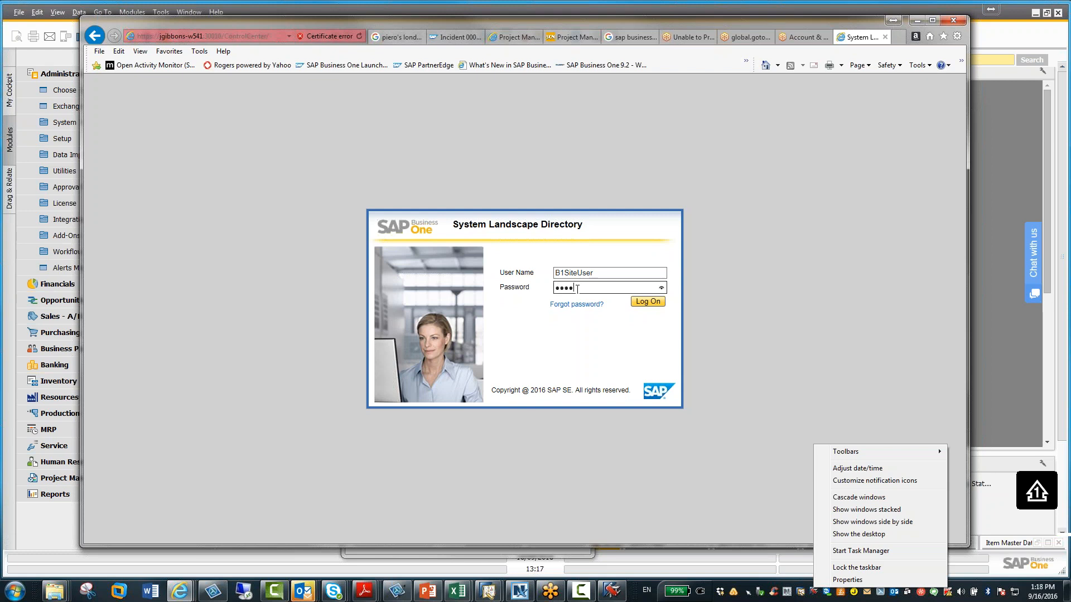
{"action": "type", "text": "•••••••••"}
{"action": "key", "text": "Return"}
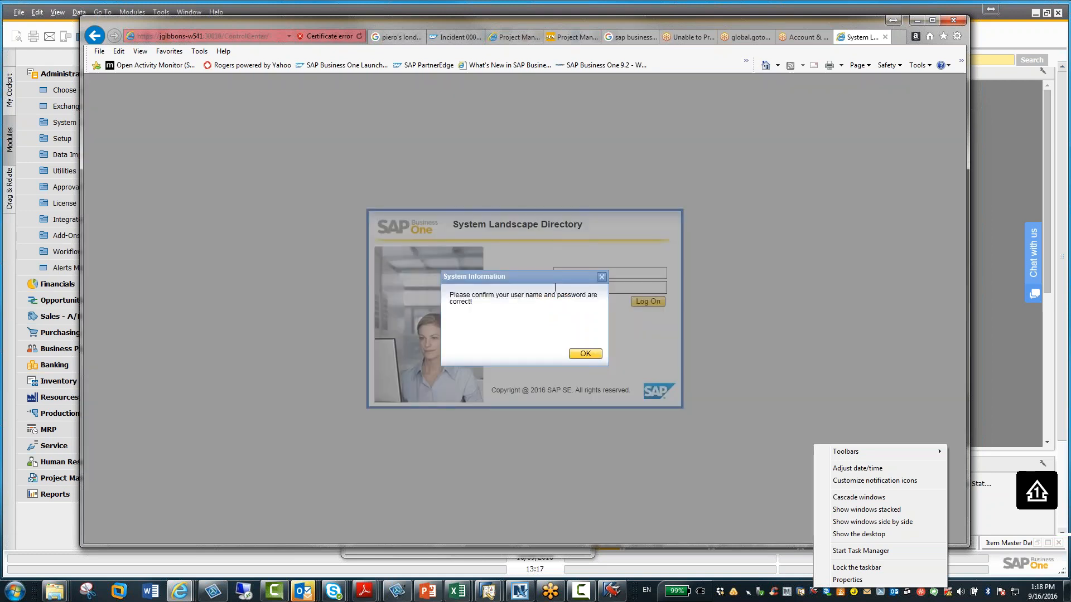
{"action": "left_click", "coordinate": [585, 354]}
Log on to the System Landscape Directory as B1SiteUser with the account password
{"action": "left_click", "coordinate": [584, 274]}
{"action": "type", "text": "B1SiteUser"}
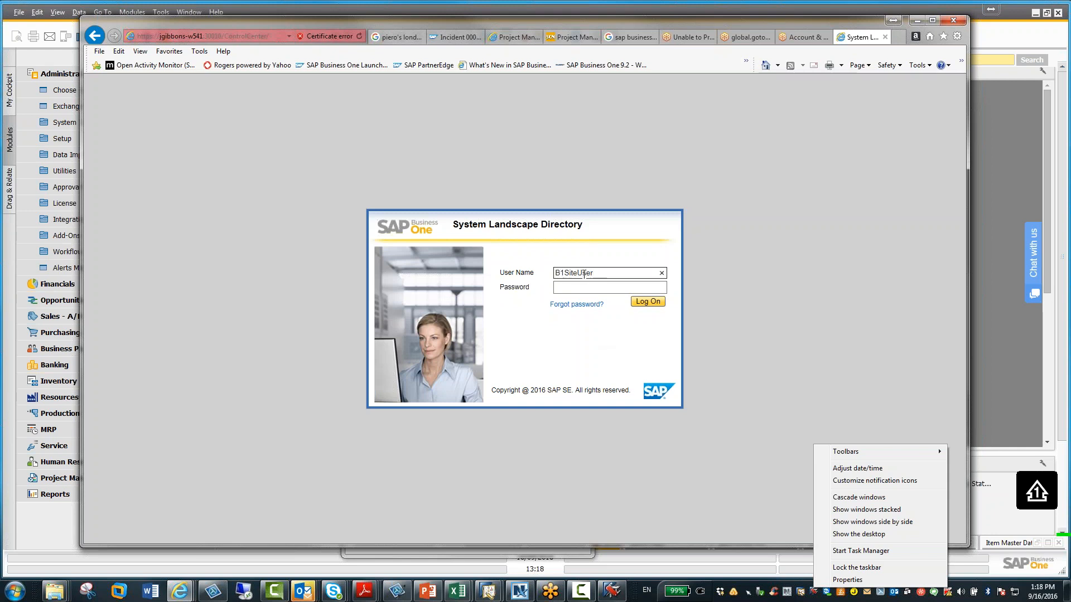
{"action": "key", "text": "Tab"}
{"action": "type", "text": "••"}
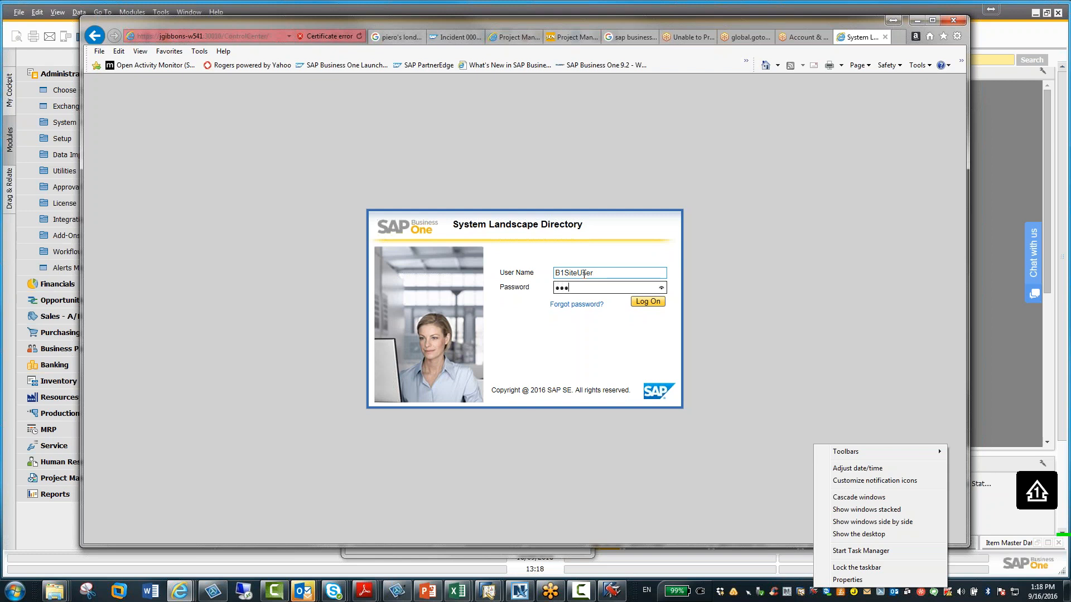
{"action": "type", "text": "••"}
{"action": "key", "text": "Return"}
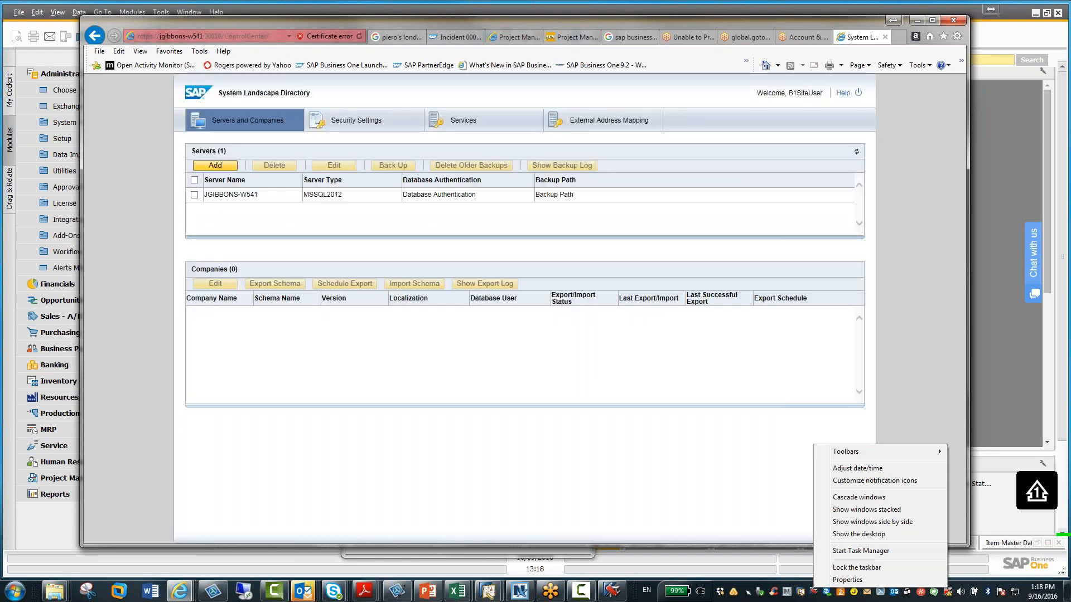
Select the JGIBBONS-W541 server to list its companies, then select the Job Service - Alert entry under Services
{"action": "left_click", "coordinate": [931, 22]}
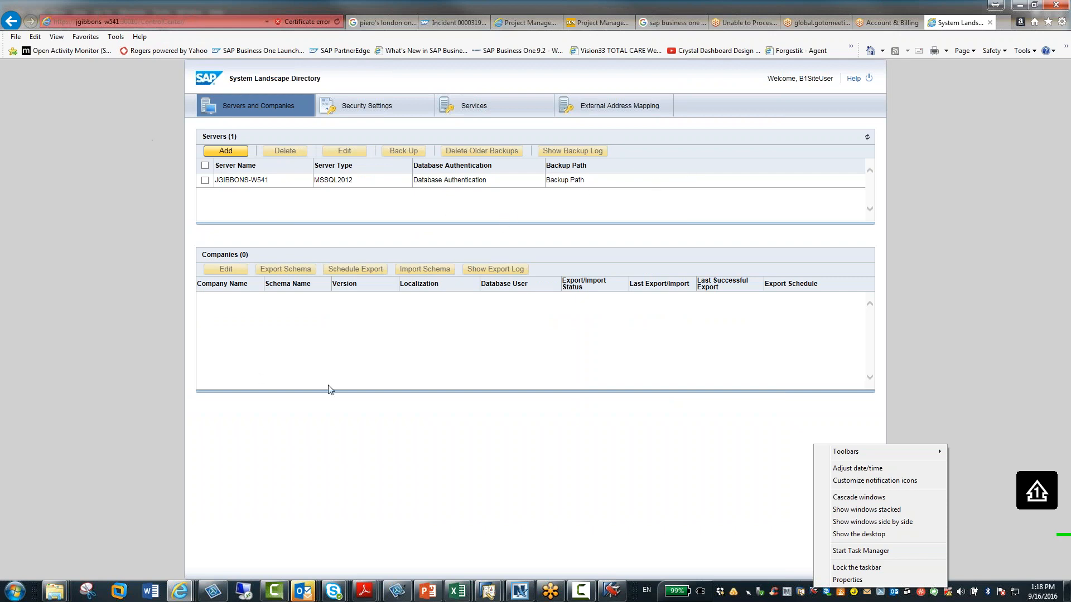
{"action": "left_click", "coordinate": [205, 180]}
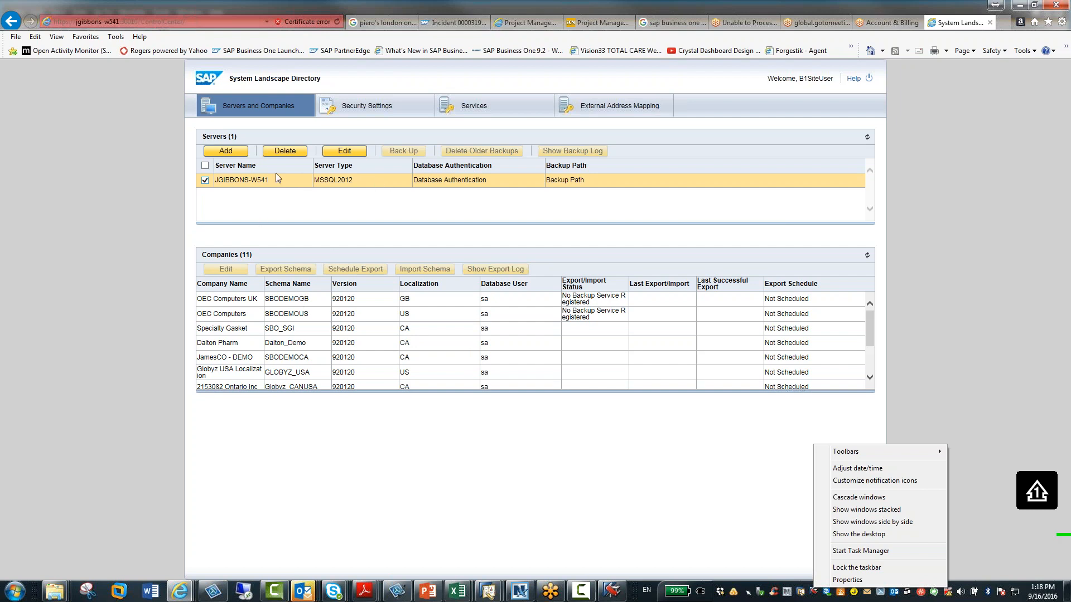
{"action": "left_click", "coordinate": [514, 106]}
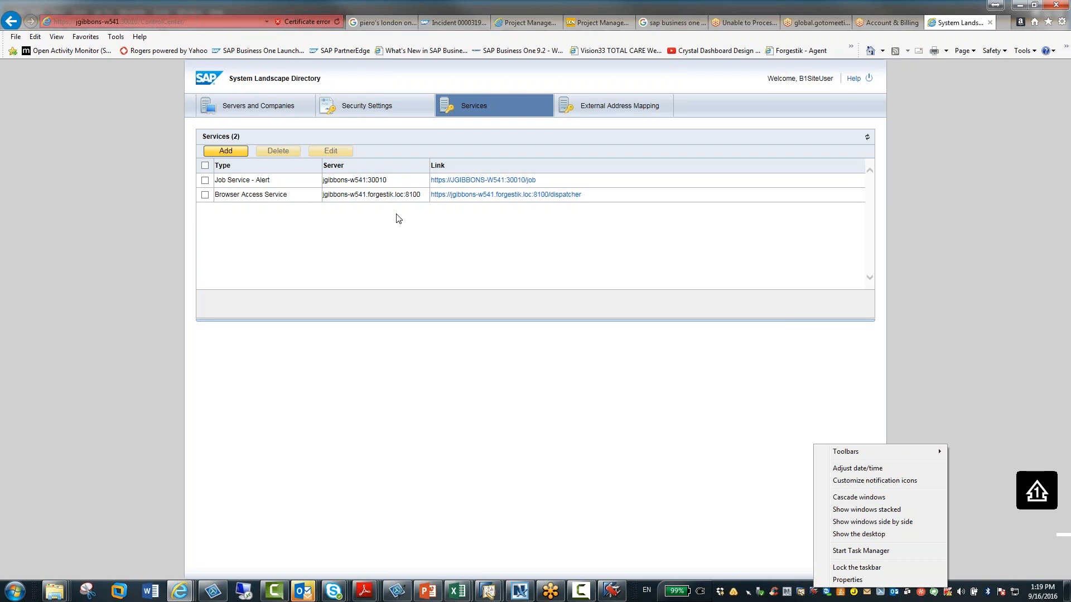
{"action": "left_click", "coordinate": [204, 181]}
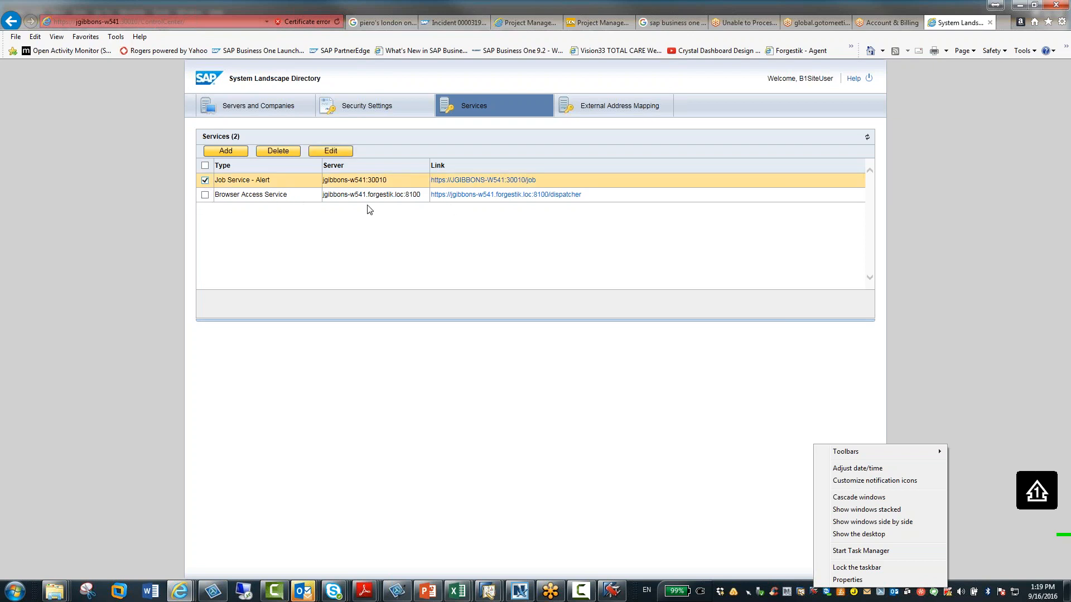
Open the Job Service - Alert configuration page, continuing past the certificate warning, and browse its company database list
{"action": "left_click", "coordinate": [499, 180]}
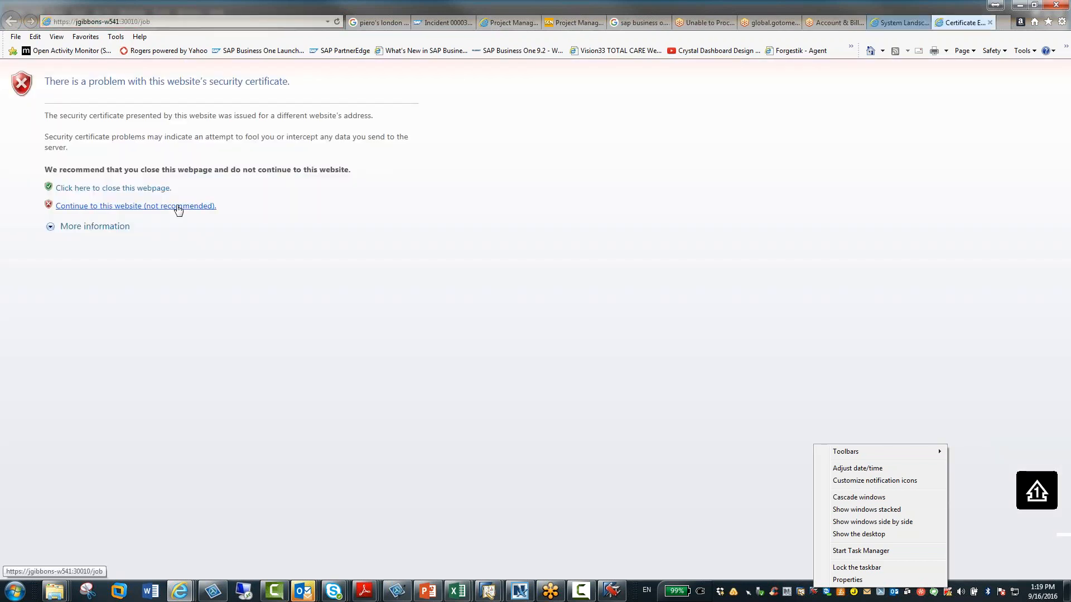
{"action": "left_click", "coordinate": [176, 207]}
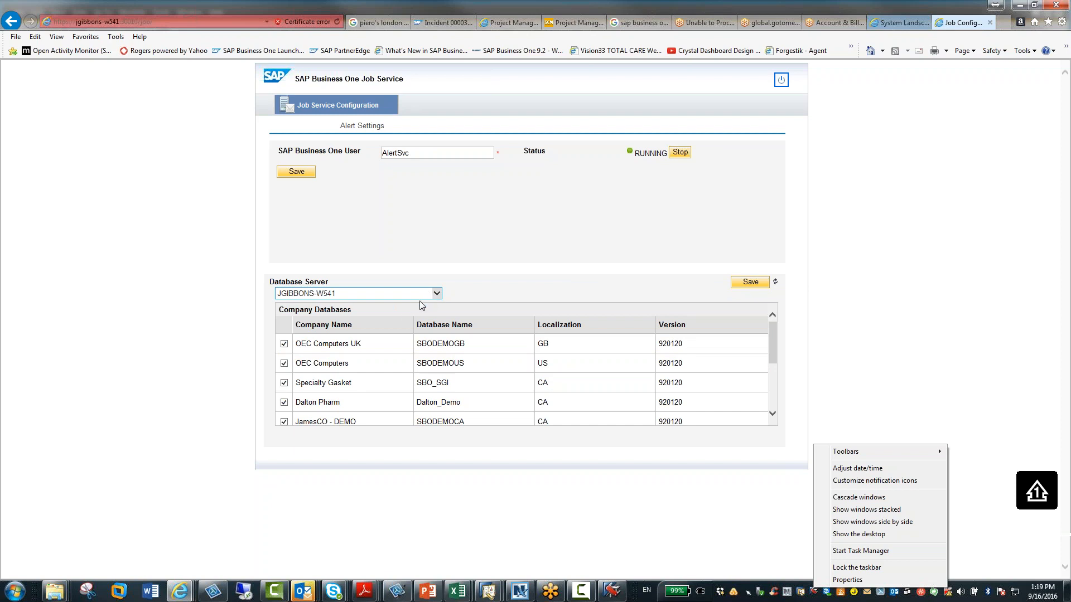
{"action": "scroll", "coordinate": [307, 347], "scroll_direction": "down", "scroll_amount": 5}
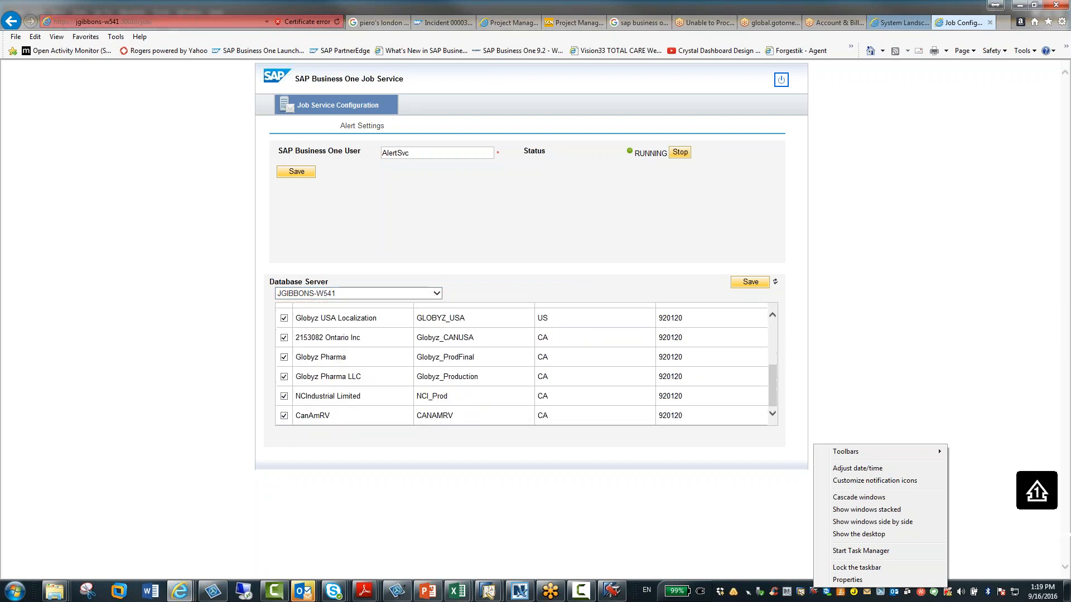
{"action": "scroll", "coordinate": [307, 346], "scroll_direction": "up", "scroll_amount": 5}
{"action": "scroll", "coordinate": [307, 346], "scroll_direction": "up", "scroll_amount": 1}
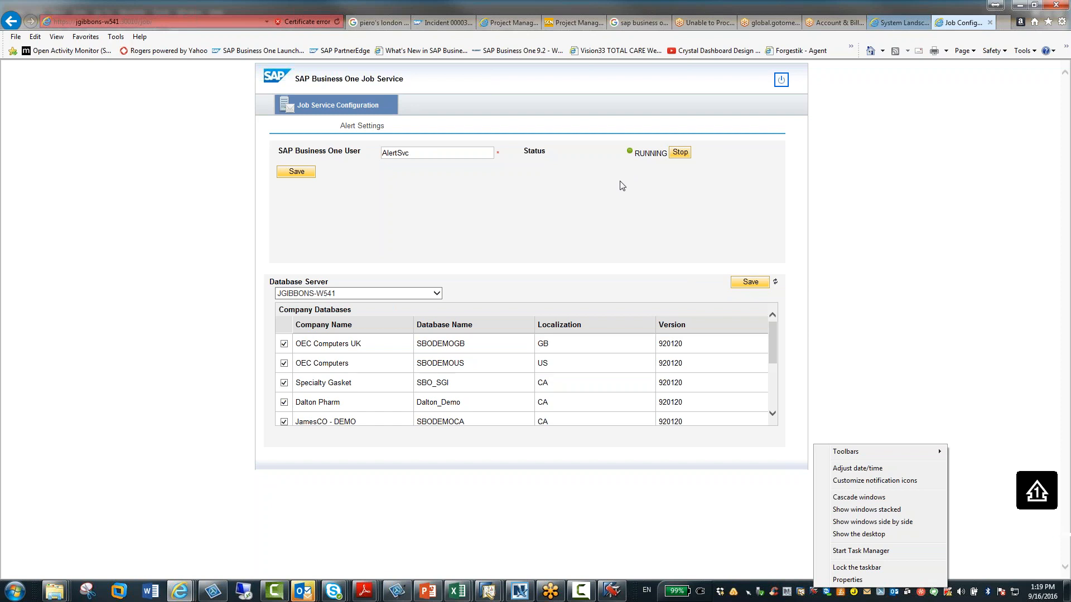
Open the Windows Services console from Task Manager and select the SAP Business One Job Service Backend service
{"action": "right_click", "coordinate": [637, 592]}
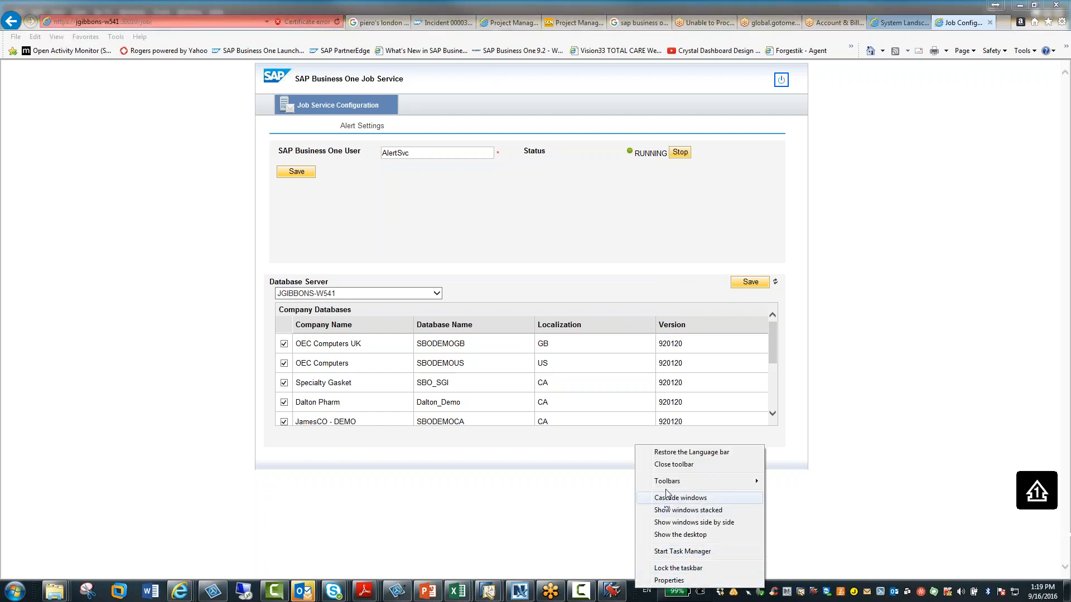
{"action": "left_click", "coordinate": [678, 552]}
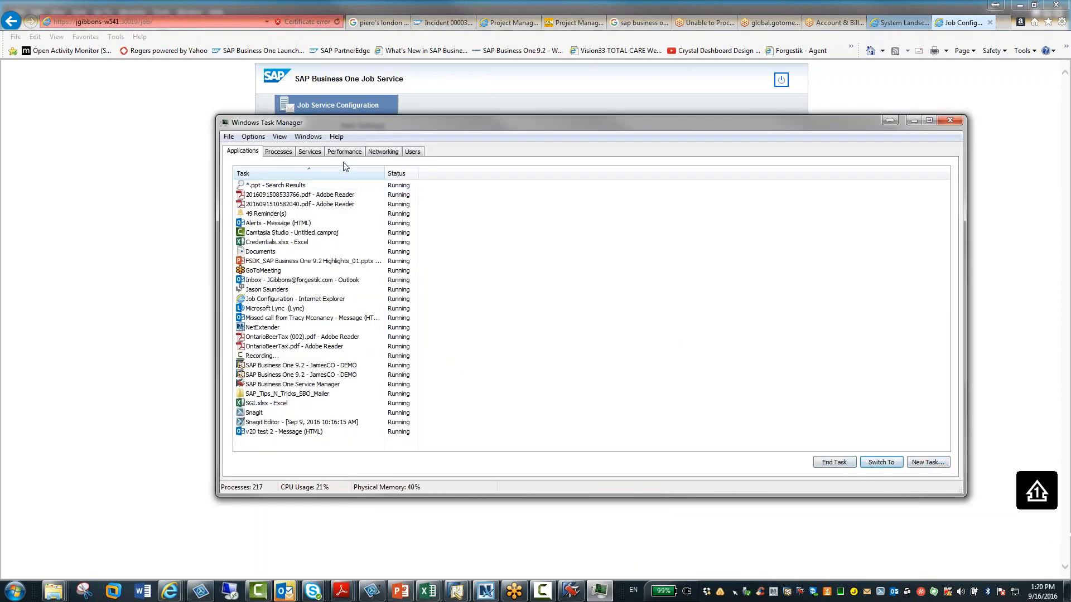
{"action": "left_click", "coordinate": [309, 152]}
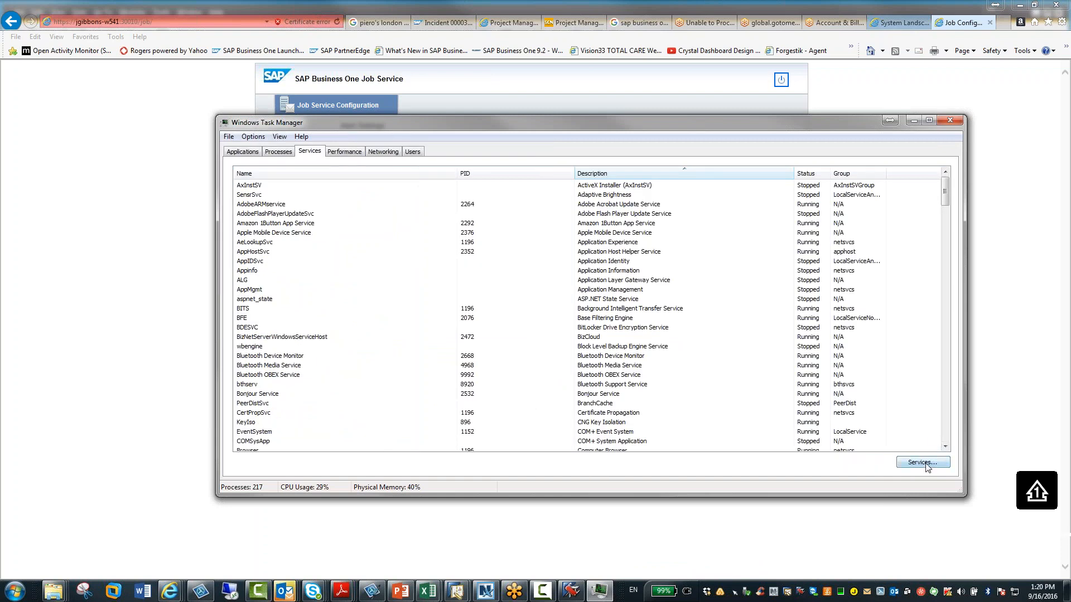
{"action": "left_click", "coordinate": [923, 463]}
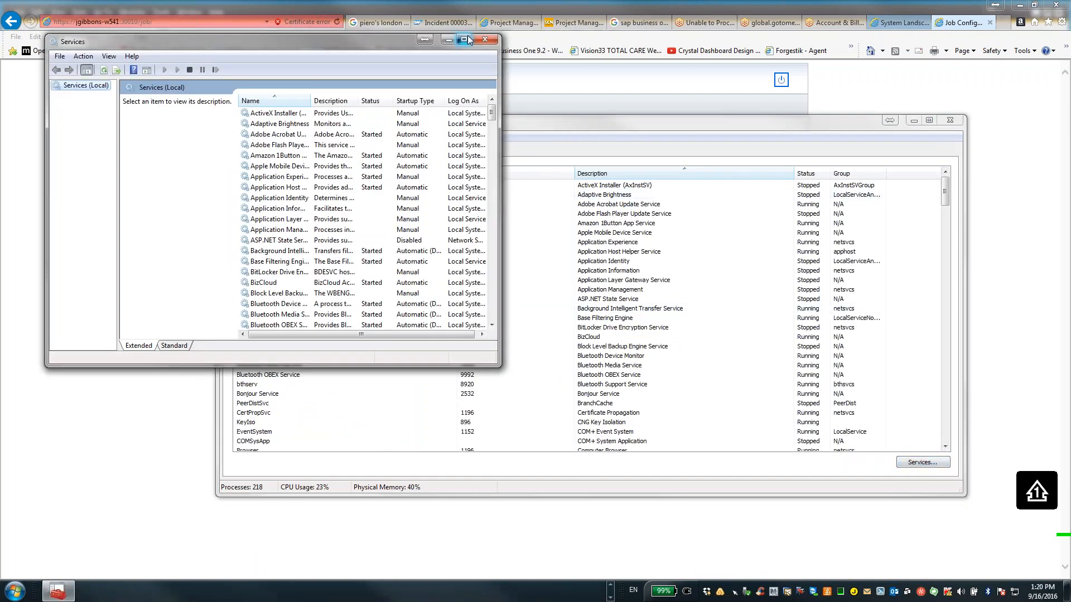
{"action": "left_click", "coordinate": [464, 40]}
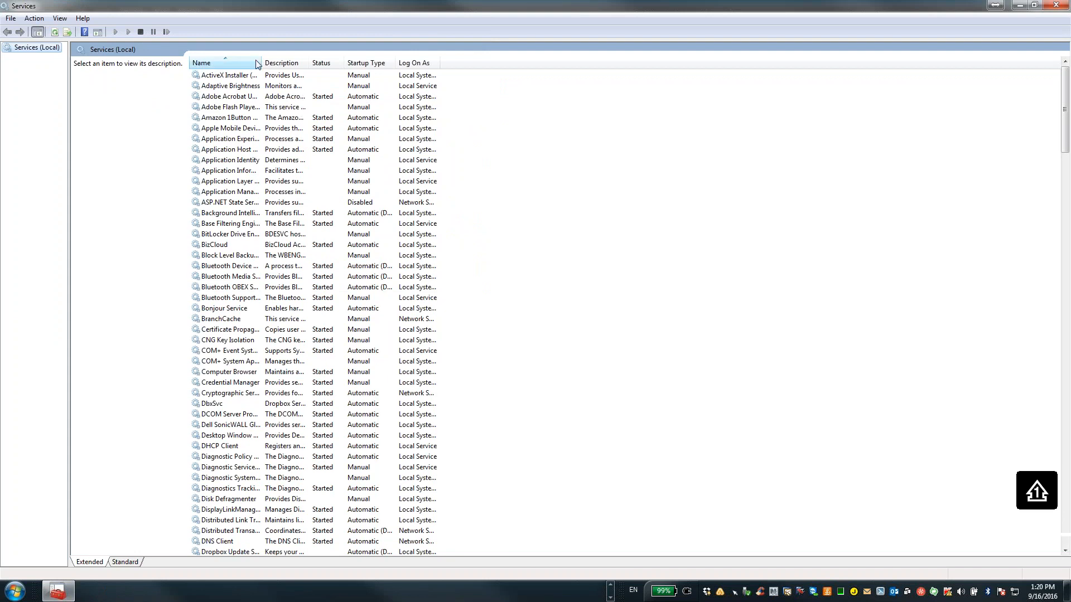
{"action": "left_click_drag", "start_coordinate": [263, 64], "coordinate": [363, 82]}
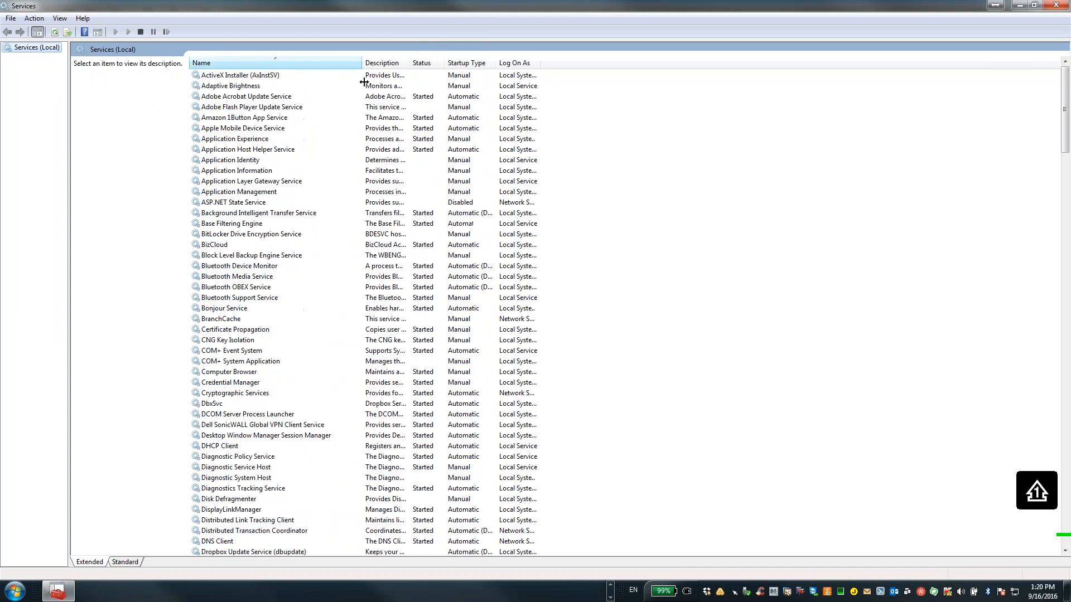
{"action": "left_click_drag", "start_coordinate": [1064, 152], "coordinate": [1066, 397]}
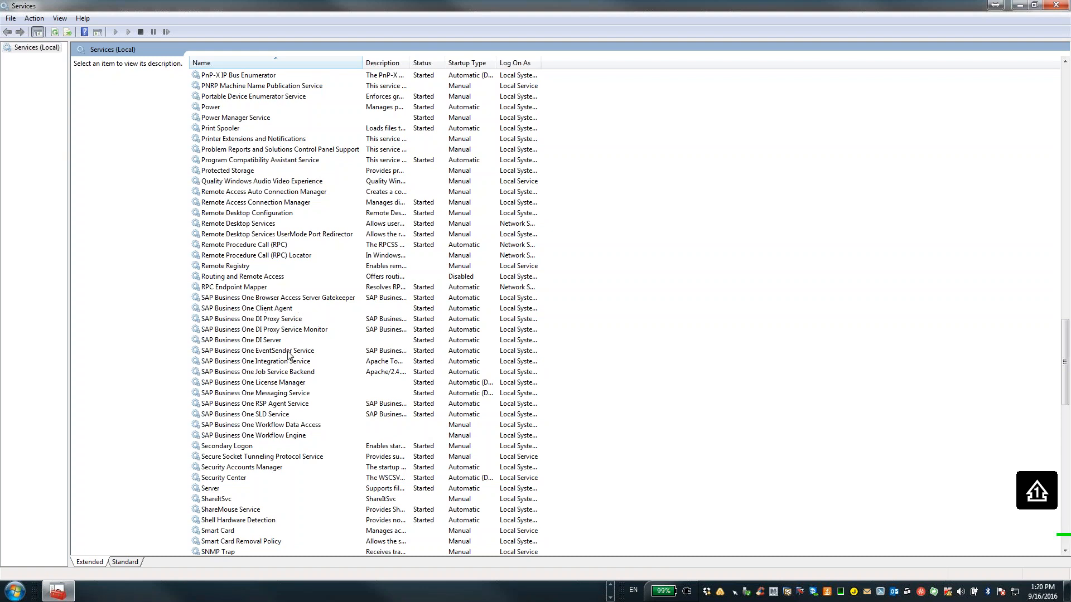
{"action": "left_click", "coordinate": [271, 372]}
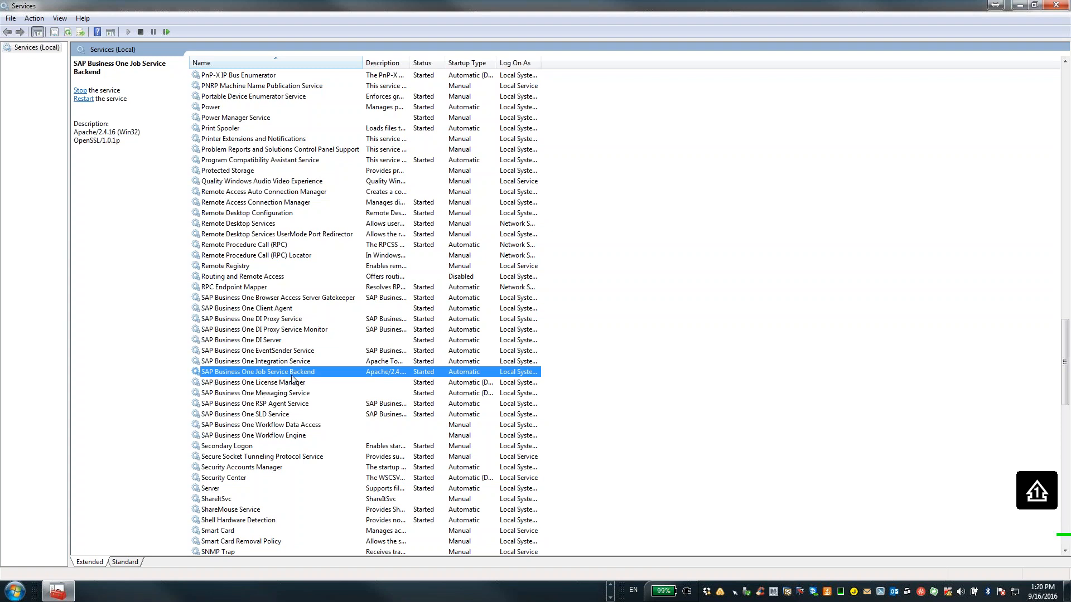
Minimize the Services and Task Manager windows and bring up the SAP Business One client maximized
{"action": "left_click", "coordinate": [1022, 5]}
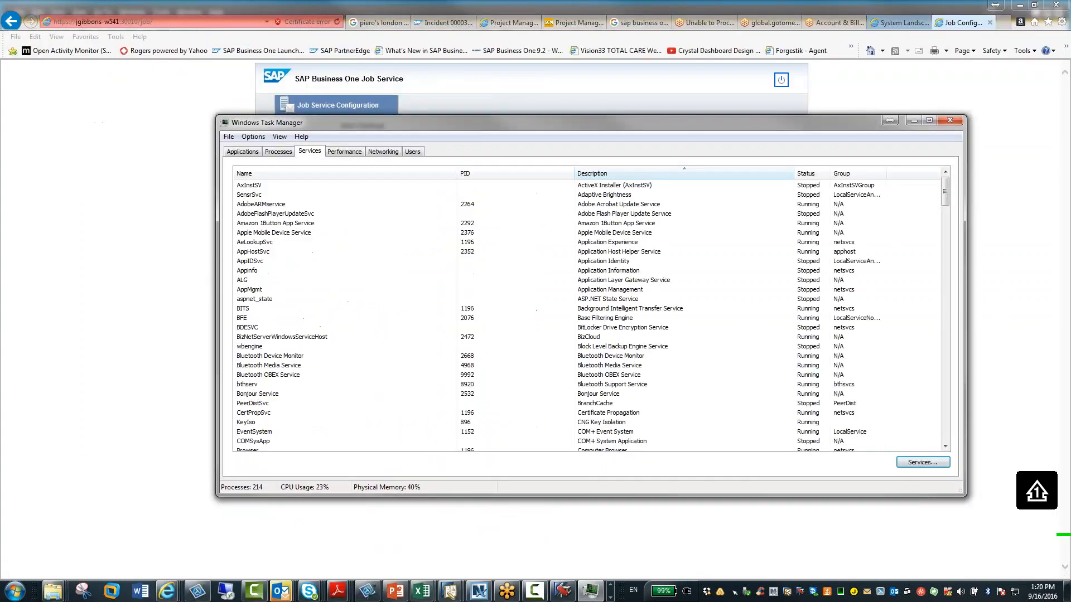
{"action": "left_click", "coordinate": [914, 121]}
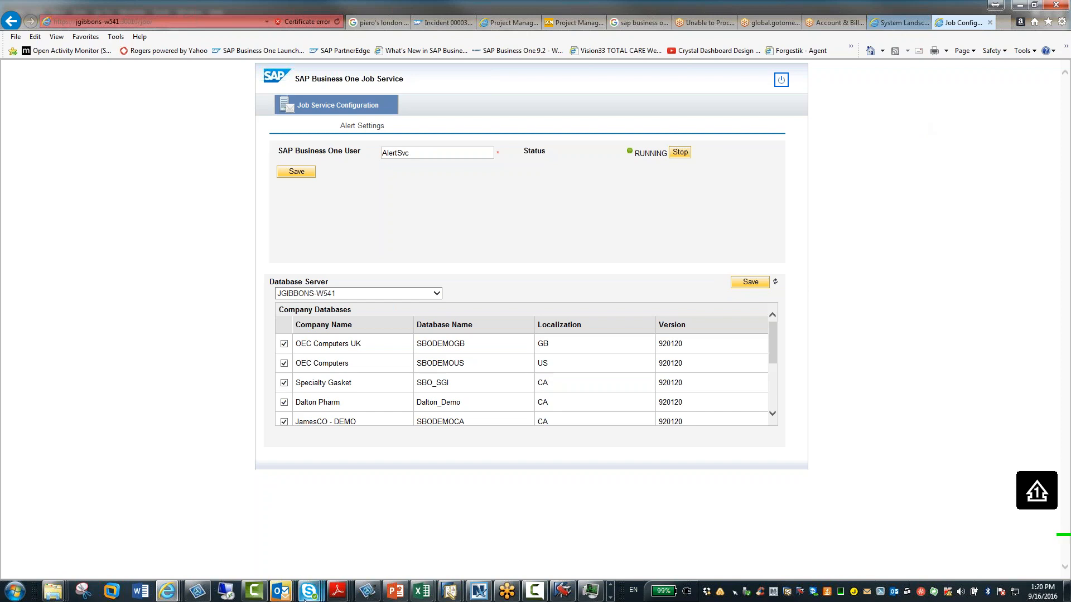
{"action": "left_click", "coordinate": [452, 595]}
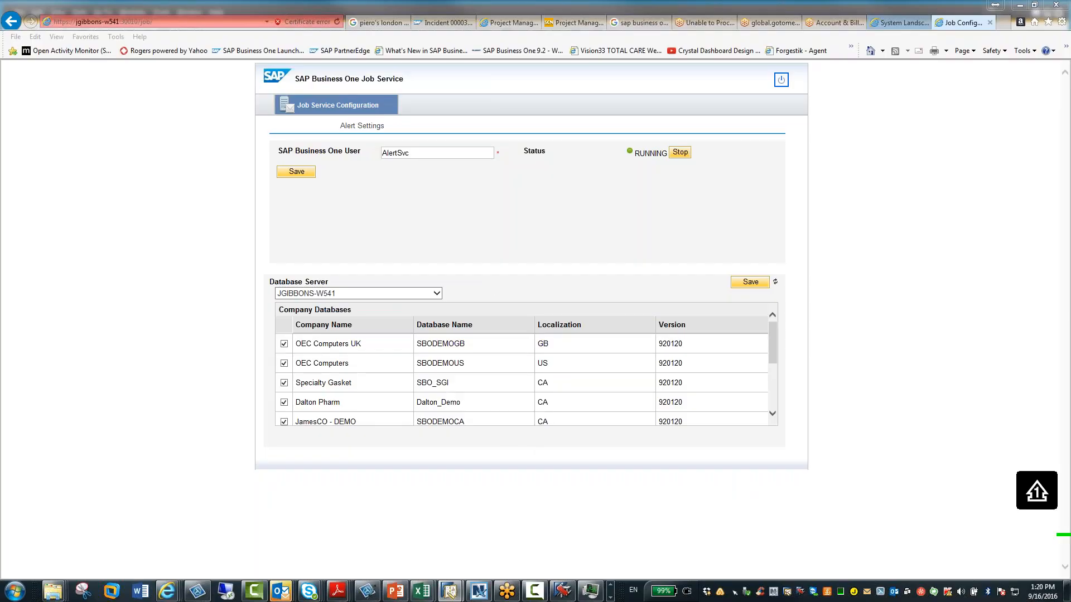
{"action": "left_click_drag", "start_coordinate": [321, 42], "coordinate": [378, 68]}
{"action": "left_click_drag", "start_coordinate": [437, 78], "coordinate": [442, 80]}
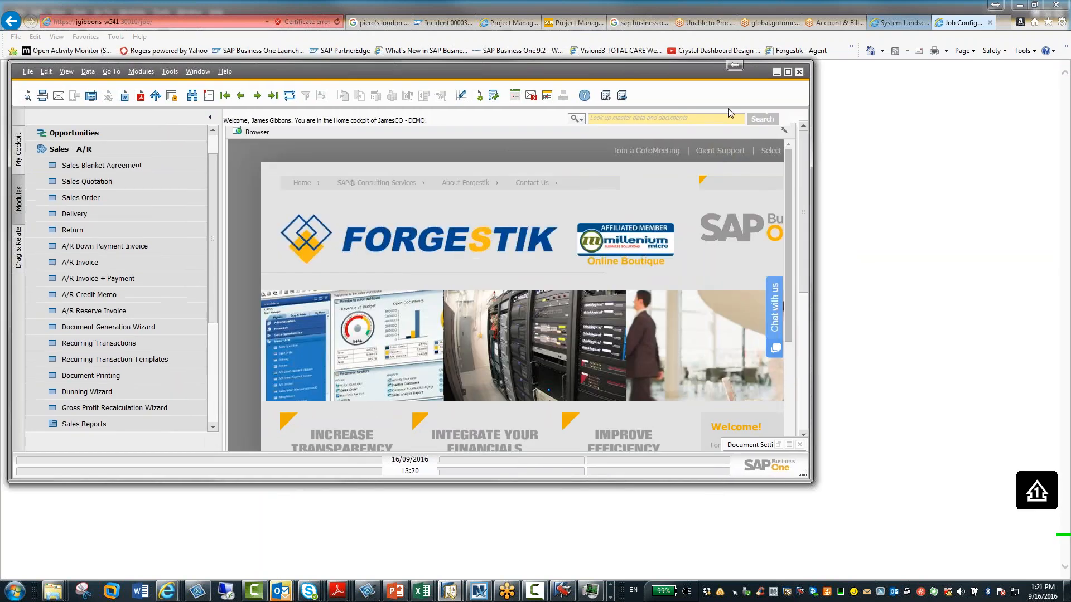
{"action": "left_click", "coordinate": [788, 72]}
Open the Users setup window under Administration, Setup, General
{"action": "left_click", "coordinate": [135, 87]}
{"action": "left_click", "coordinate": [87, 75]}
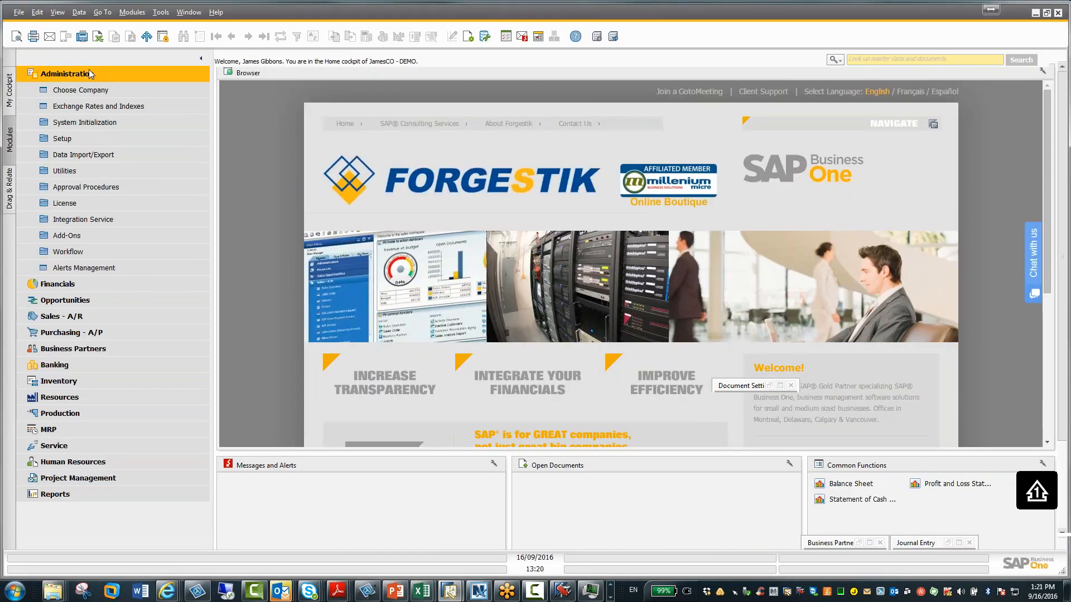
{"action": "left_click", "coordinate": [80, 136]}
{"action": "left_click", "coordinate": [79, 157]}
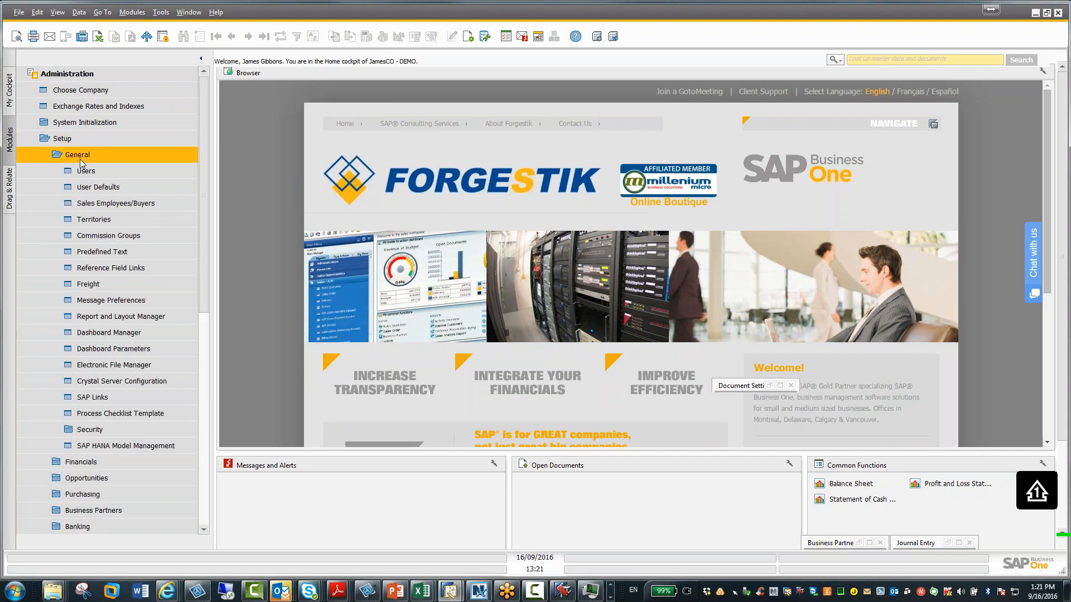
{"action": "left_click", "coordinate": [86, 173]}
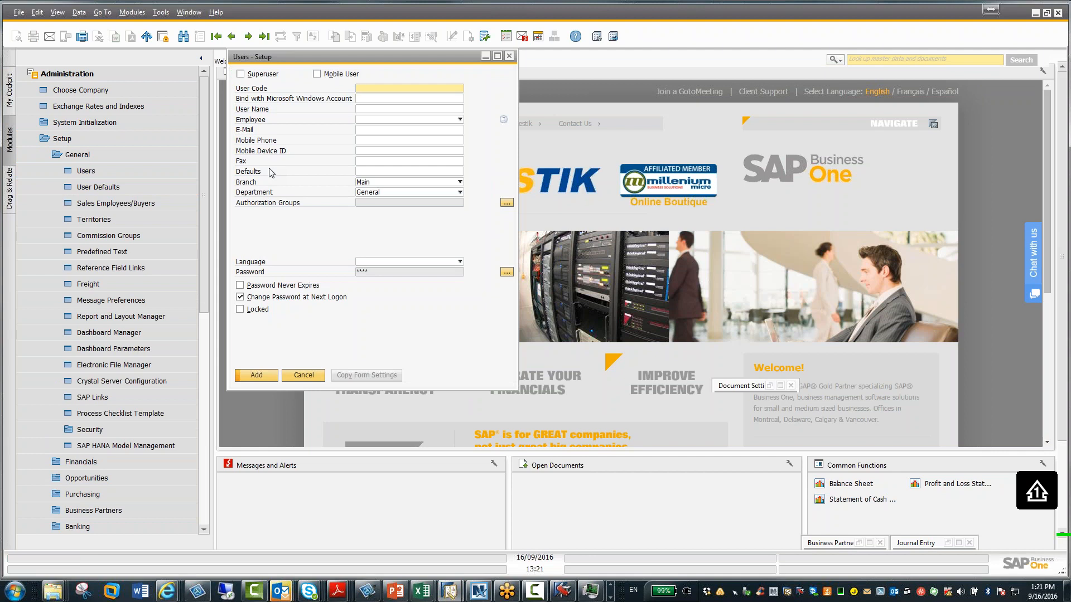
Switch the Users setup to find mode, list all users, then minimize the user list
{"action": "key", "text": "ctrl+f"}
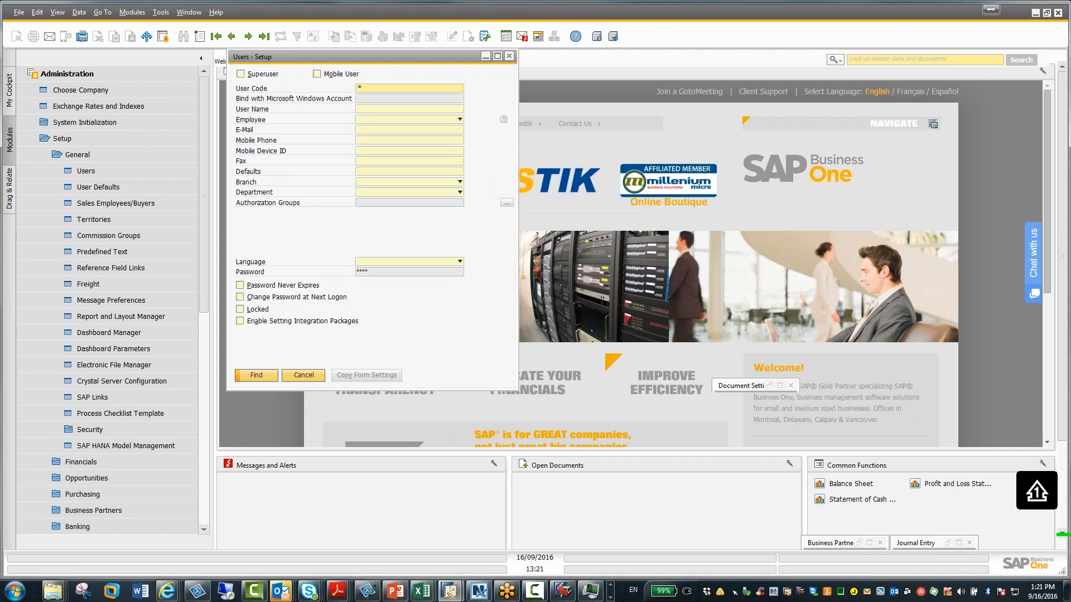
{"action": "key", "text": "Return"}
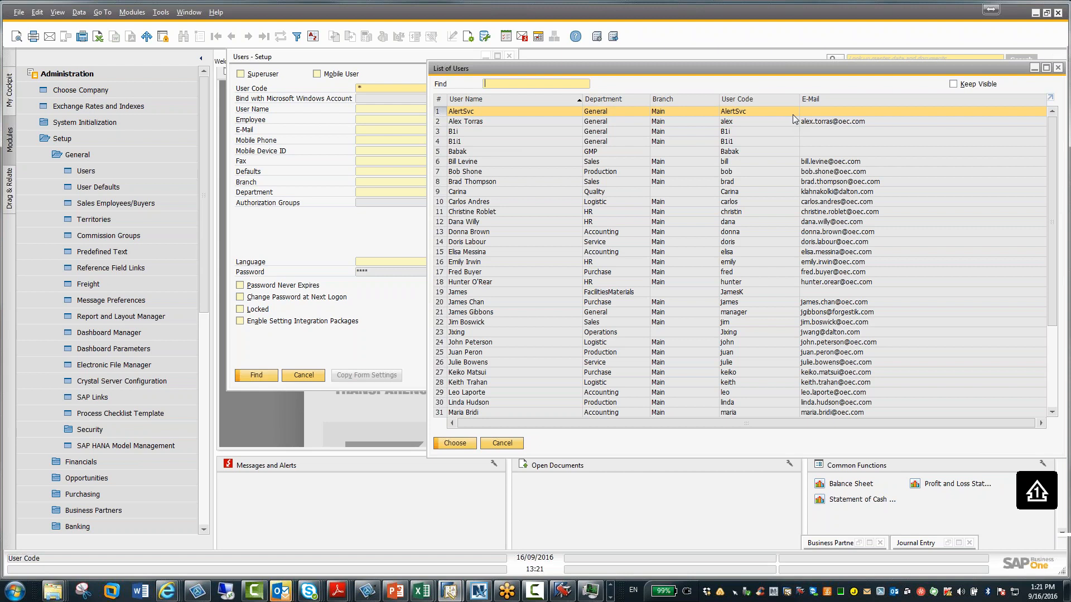
{"action": "left_click", "coordinate": [1034, 67]}
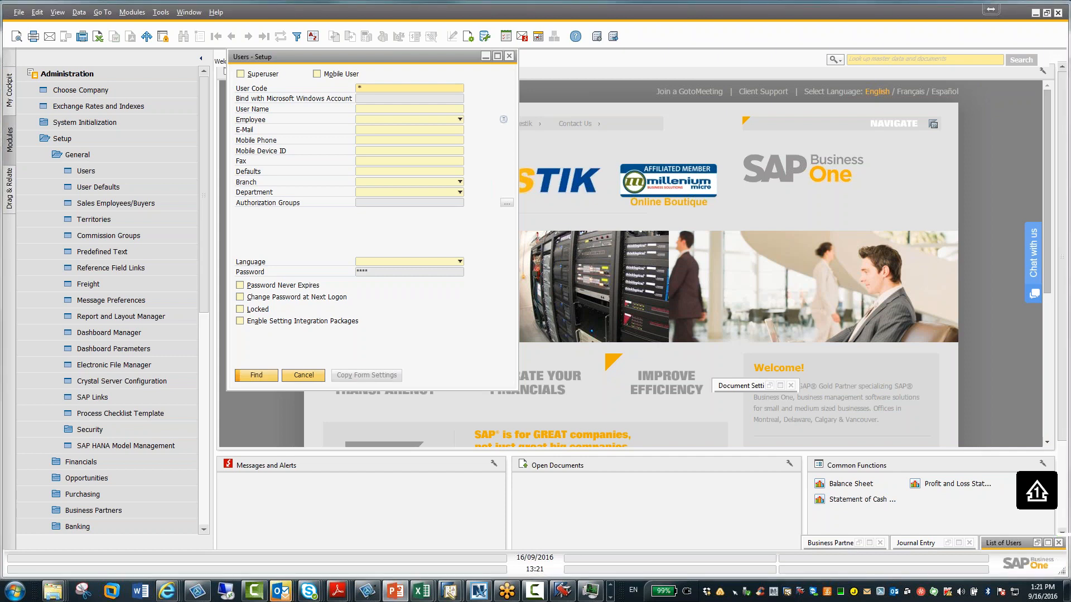
Open Employee Master Data and retrieve the Associate Director employee from the FacilitiesMaterials department
{"action": "left_click", "coordinate": [59, 138]}
{"action": "left_click", "coordinate": [84, 73]}
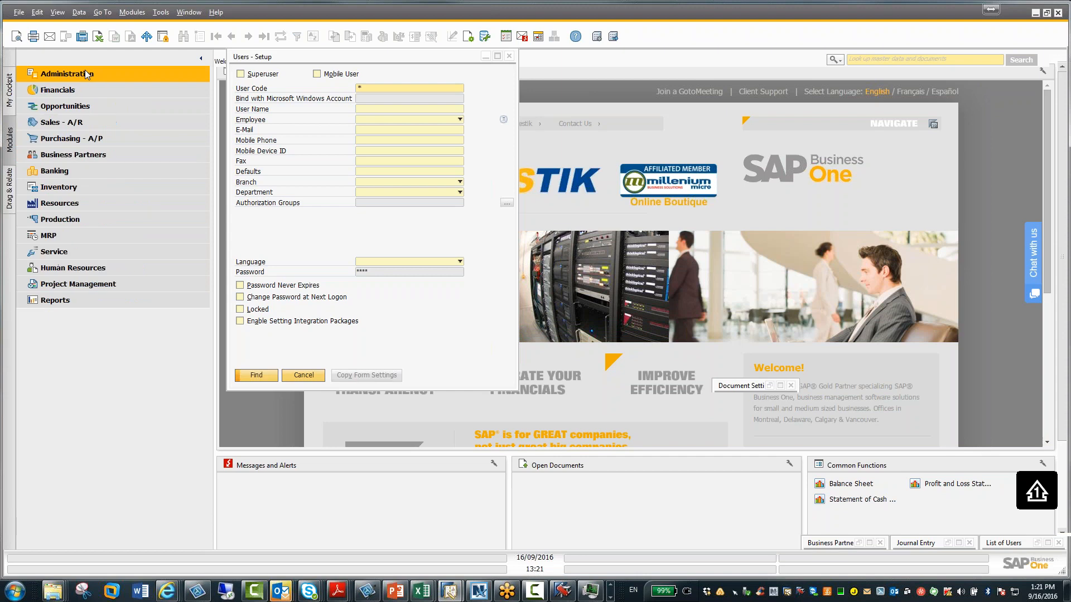
{"action": "left_click", "coordinate": [80, 267]}
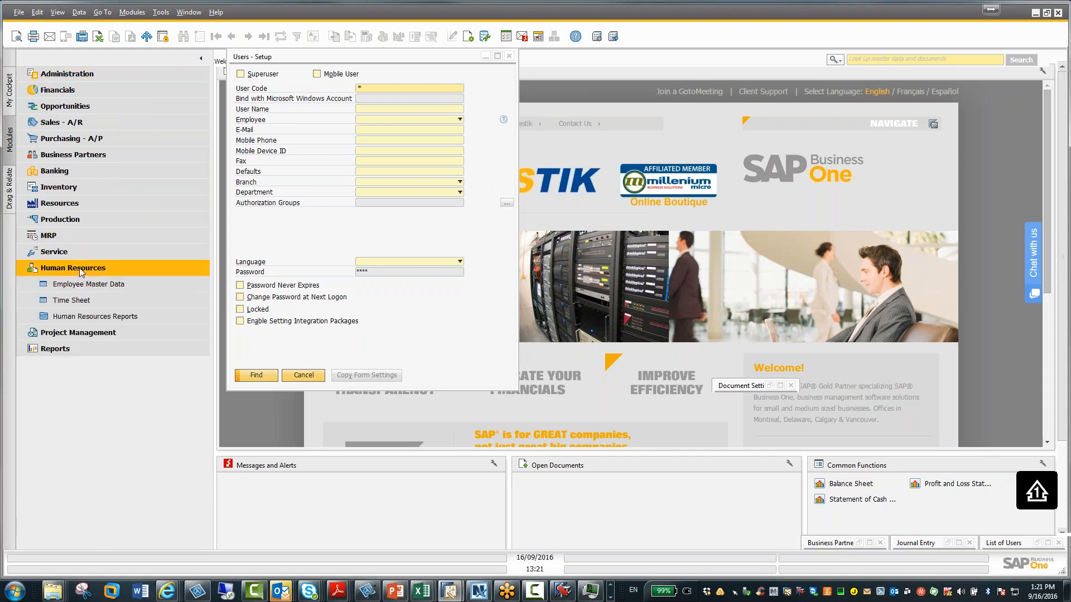
{"action": "left_click", "coordinate": [84, 285]}
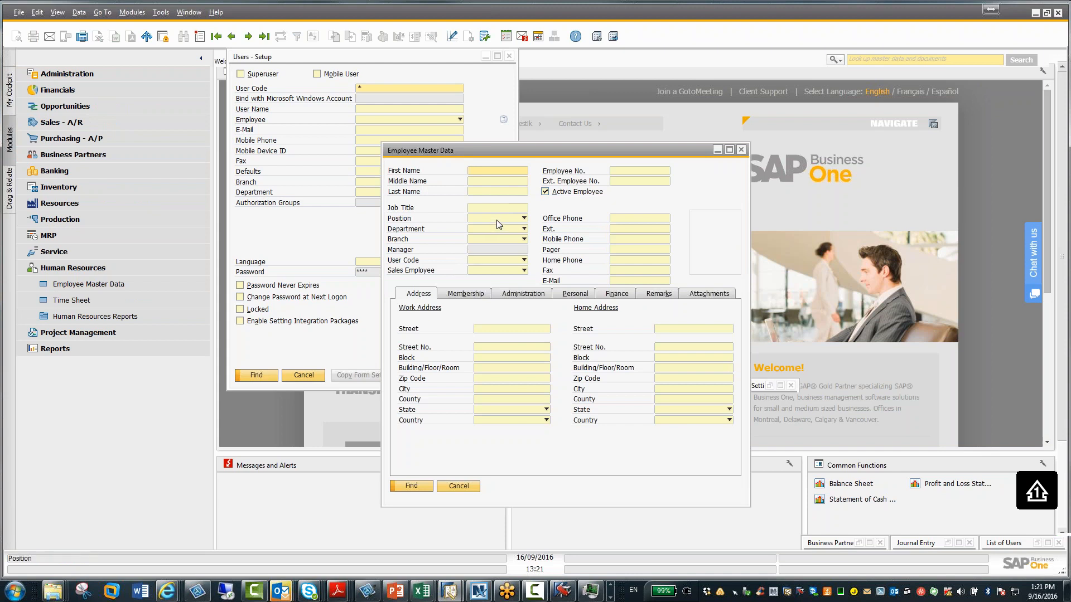
{"action": "key", "text": "Return"}
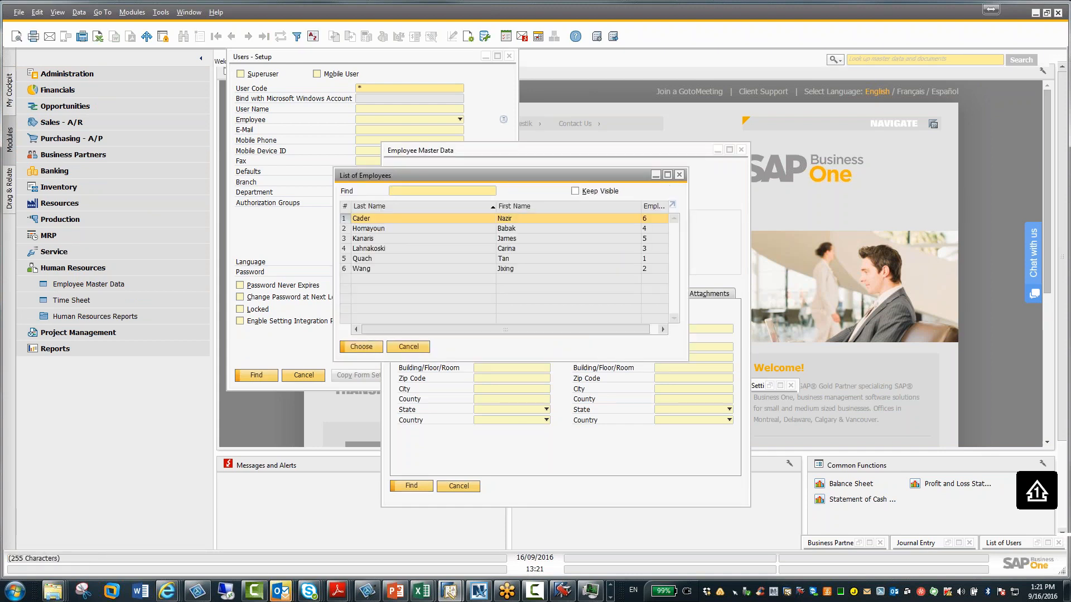
{"action": "left_click", "coordinate": [390, 239]}
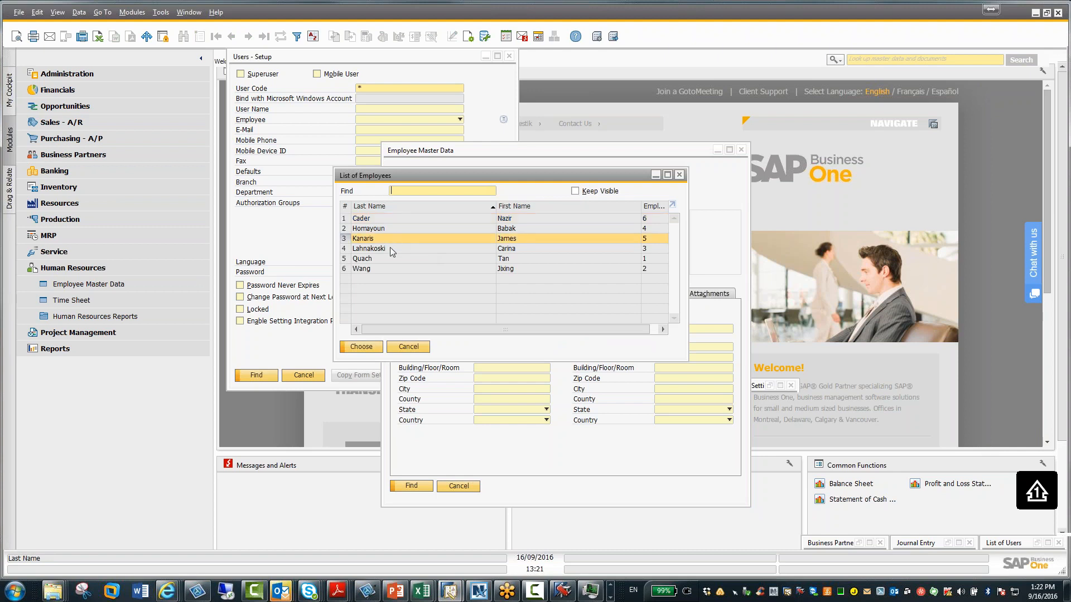
{"action": "left_click", "coordinate": [368, 348]}
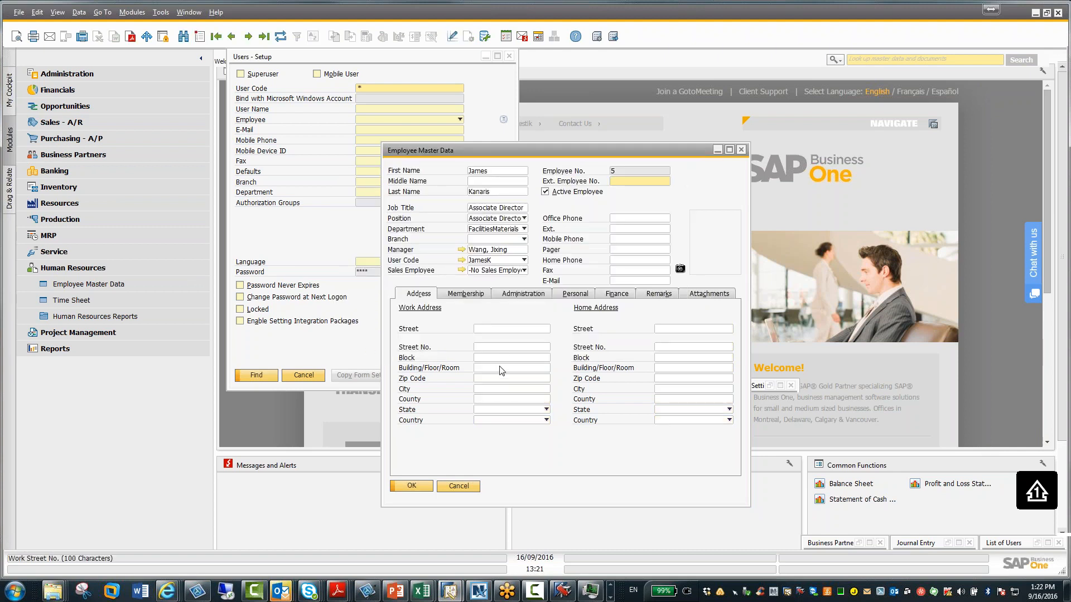
Open the employee's Relationship Map, switch it to the Employees: Organizational Chart view, then minimize it
{"action": "right_click", "coordinate": [550, 447]}
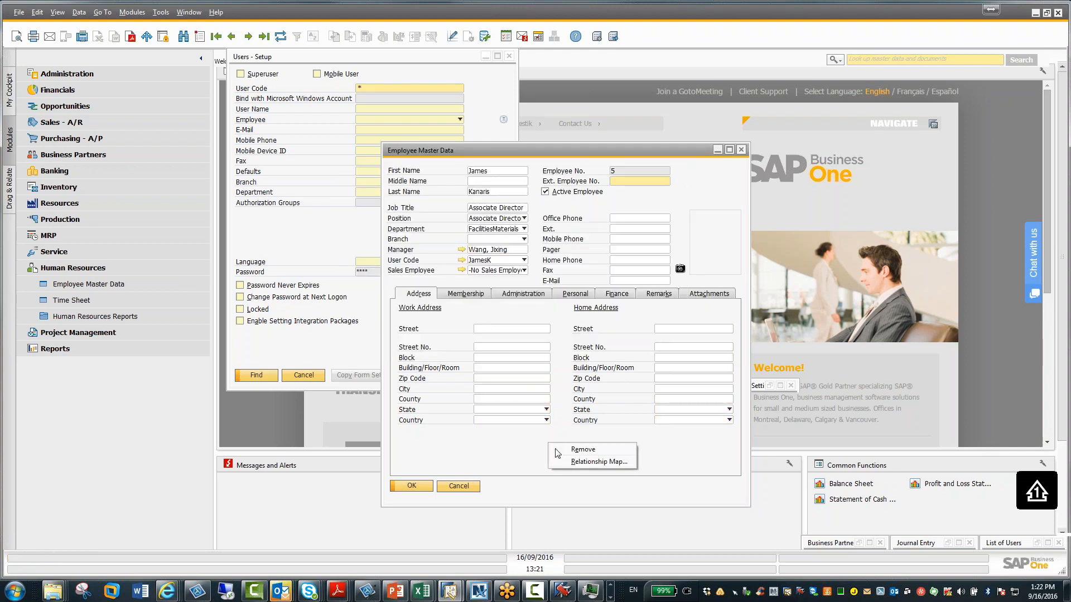
{"action": "left_click", "coordinate": [591, 462]}
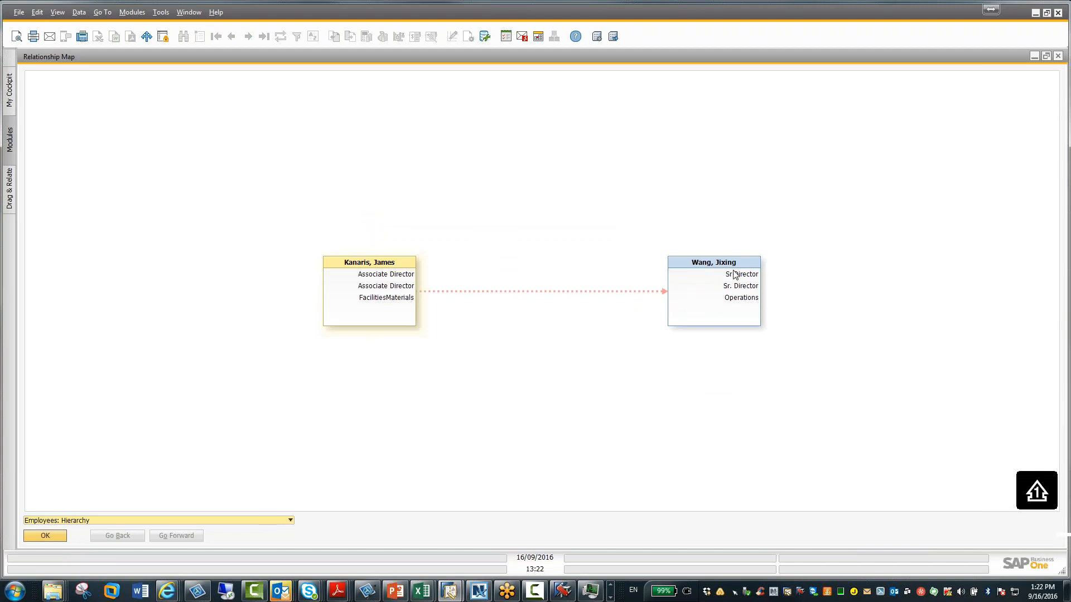
{"action": "left_click", "coordinate": [290, 521]}
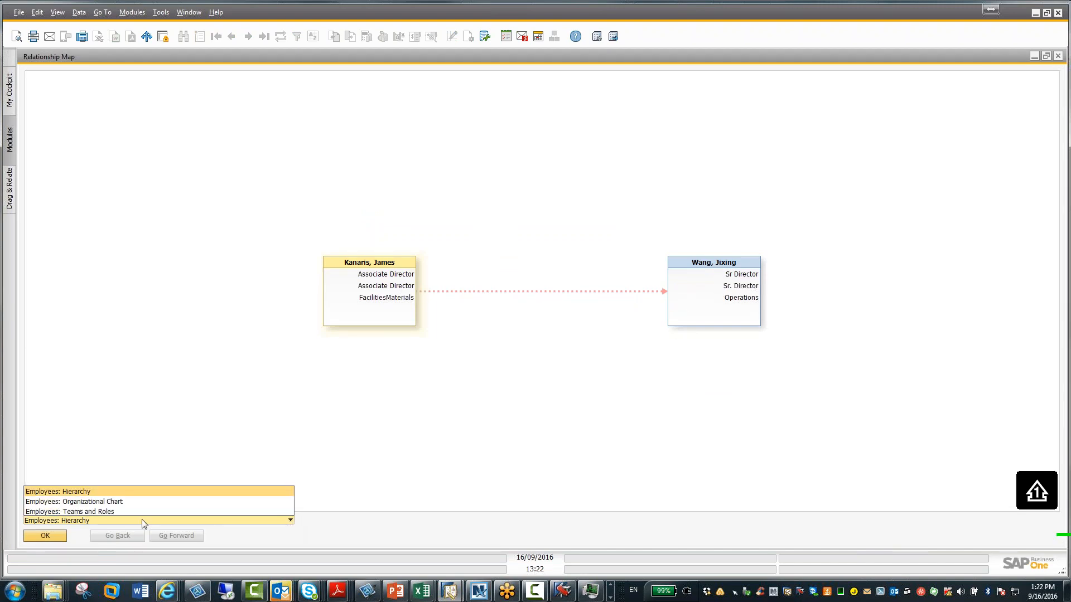
{"action": "left_click", "coordinate": [109, 502]}
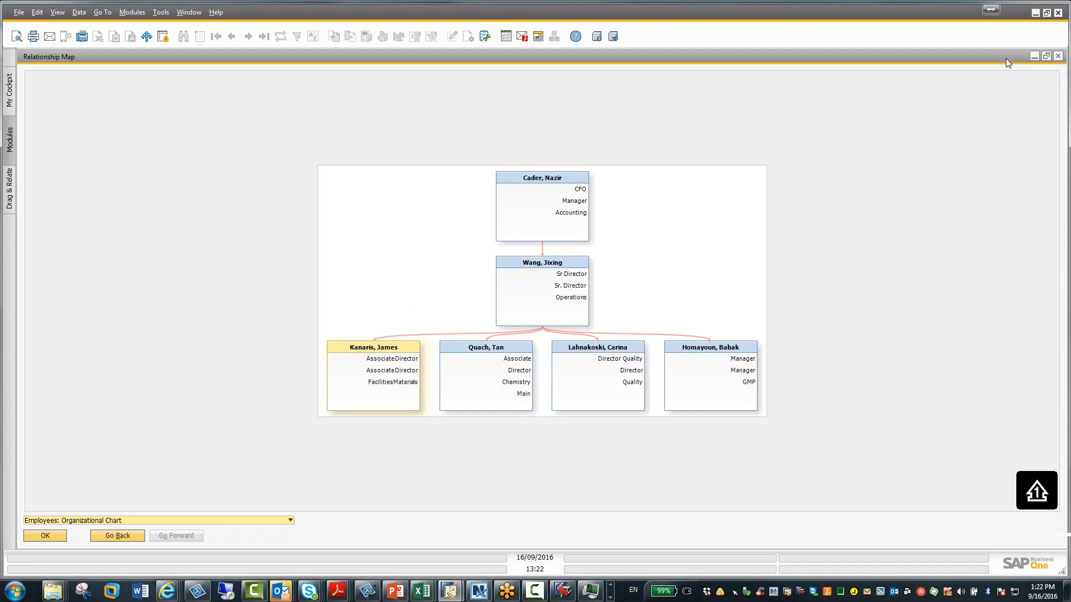
{"action": "left_click", "coordinate": [1034, 56]}
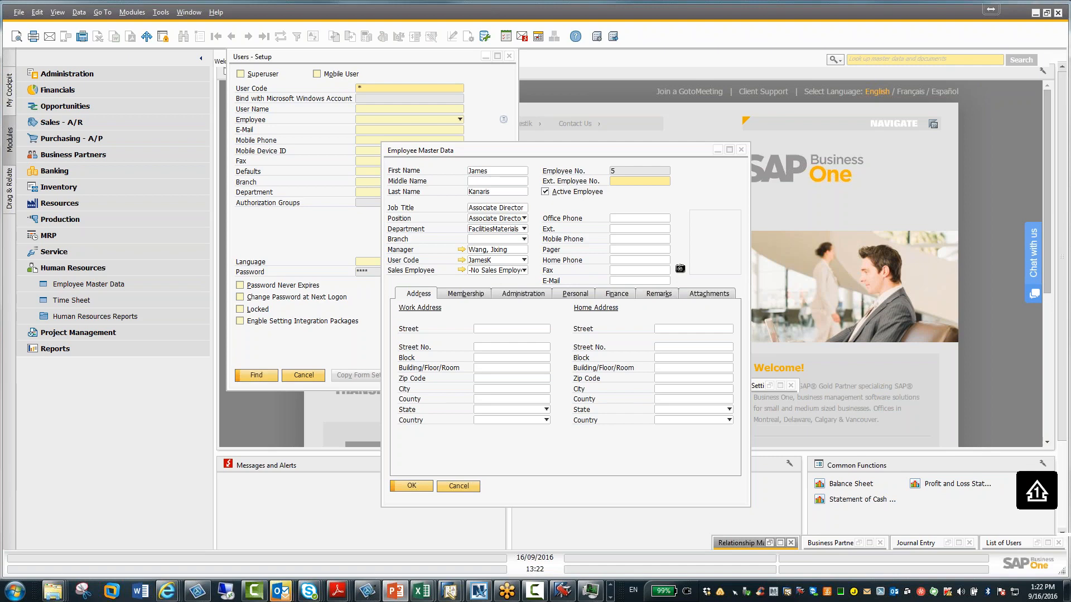
Switch to the PowerPoint highlights presentation and maximize its window
{"action": "key", "text": "alt+Tab"}
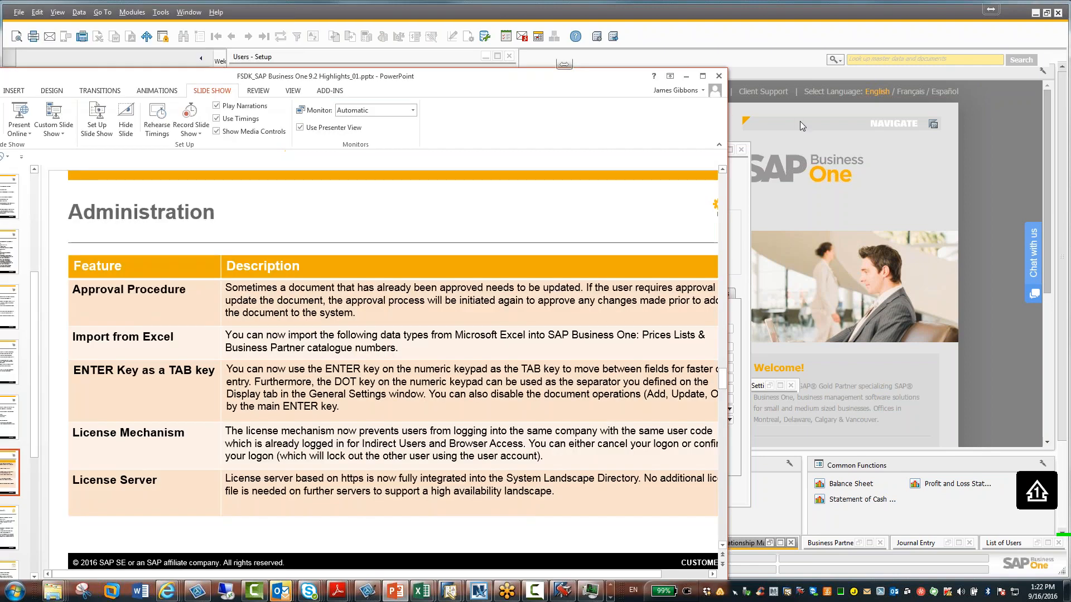
{"action": "left_click_drag", "start_coordinate": [911, 102], "coordinate": [642, 21]}
{"action": "left_click", "coordinate": [809, 22]}
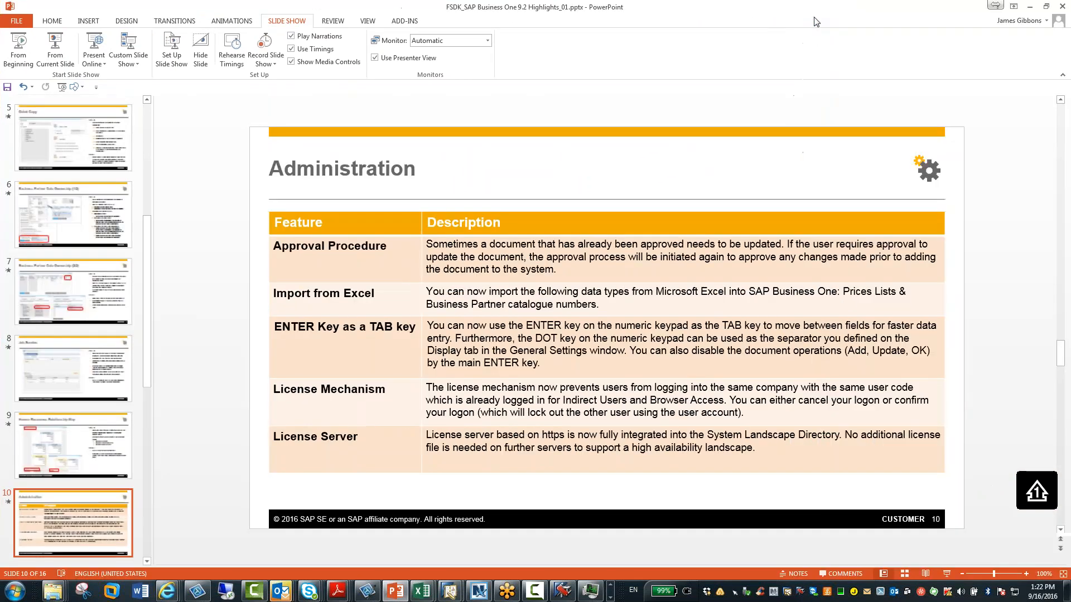
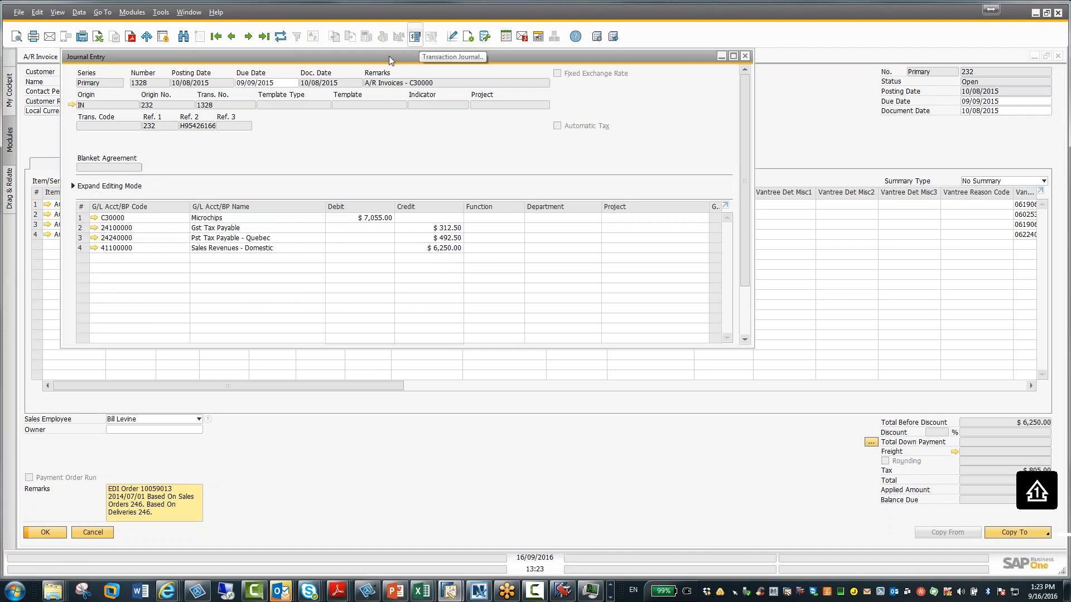
Reposition the Journal Entry window, then minimize both the Journal Entry and the A/R Invoice windows
{"action": "left_click_drag", "start_coordinate": [393, 59], "coordinate": [757, 48]}
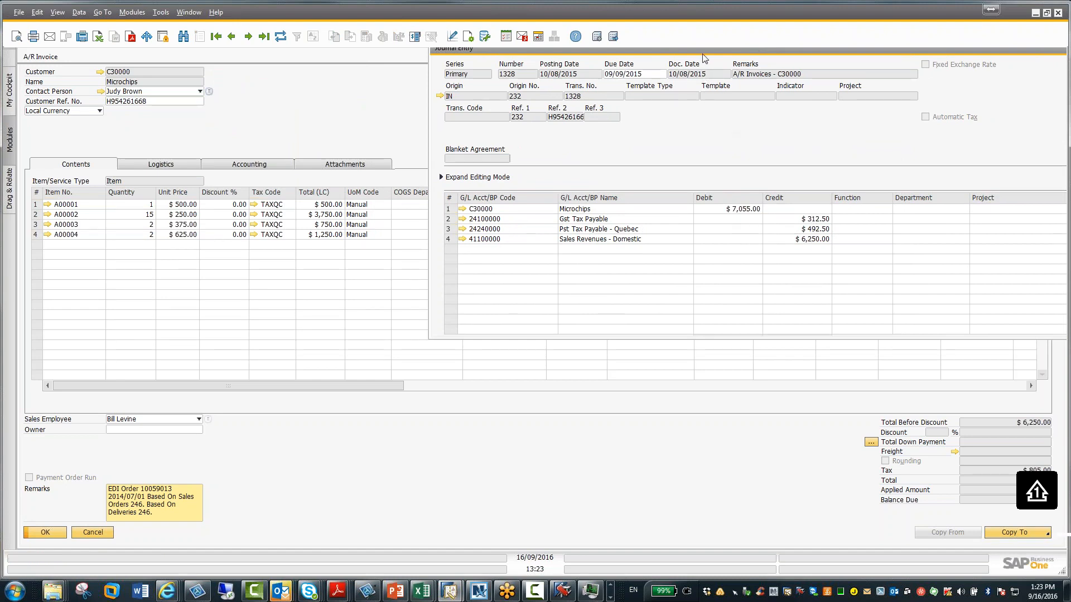
{"action": "left_click_drag", "start_coordinate": [704, 59], "coordinate": [523, 76]}
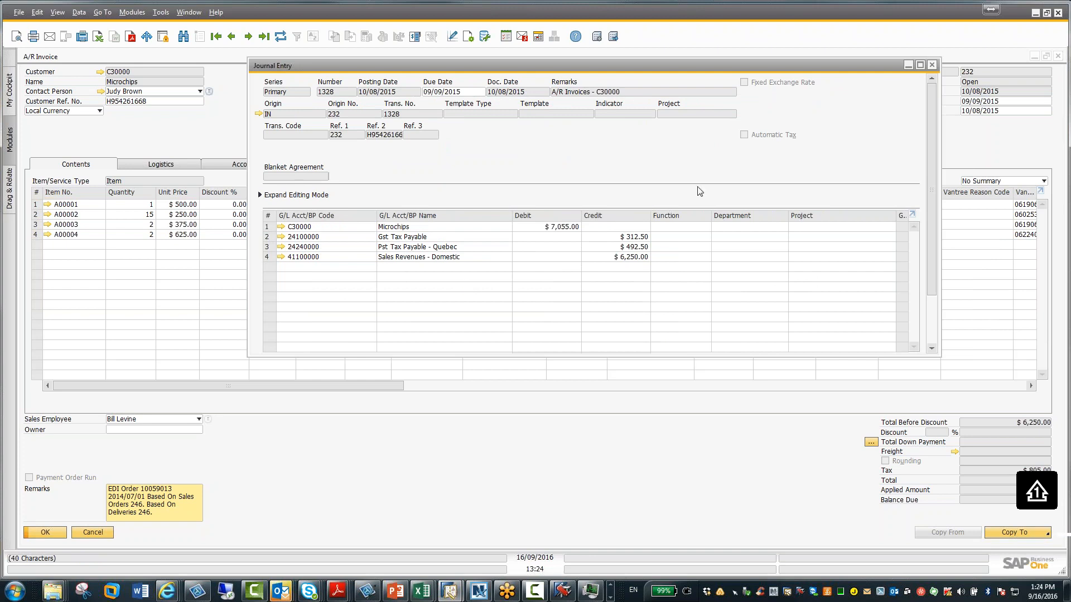
{"action": "left_click", "coordinate": [908, 65]}
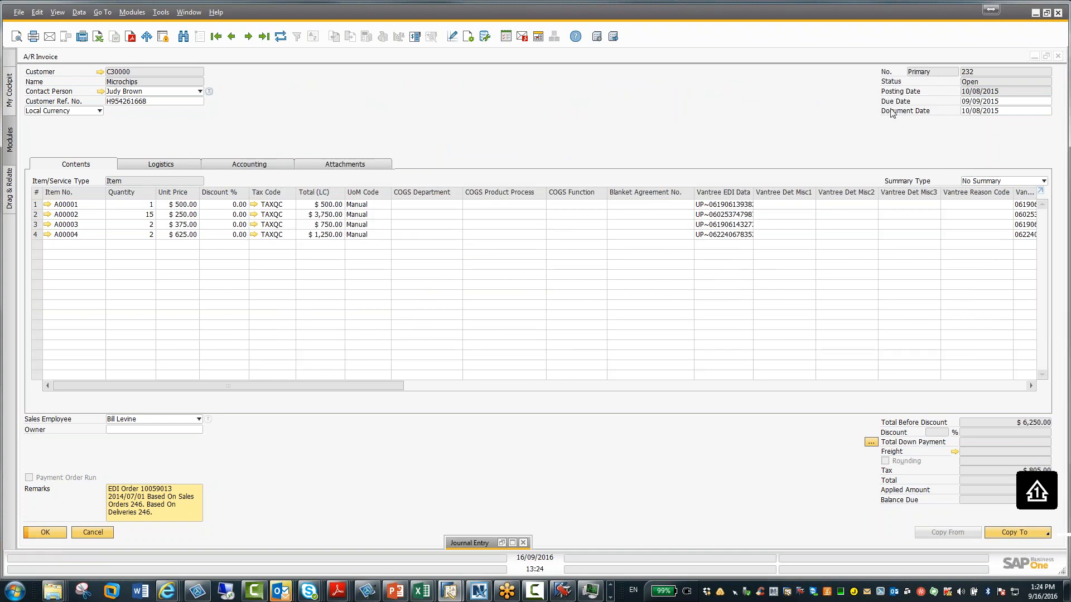
{"action": "left_click", "coordinate": [1058, 57]}
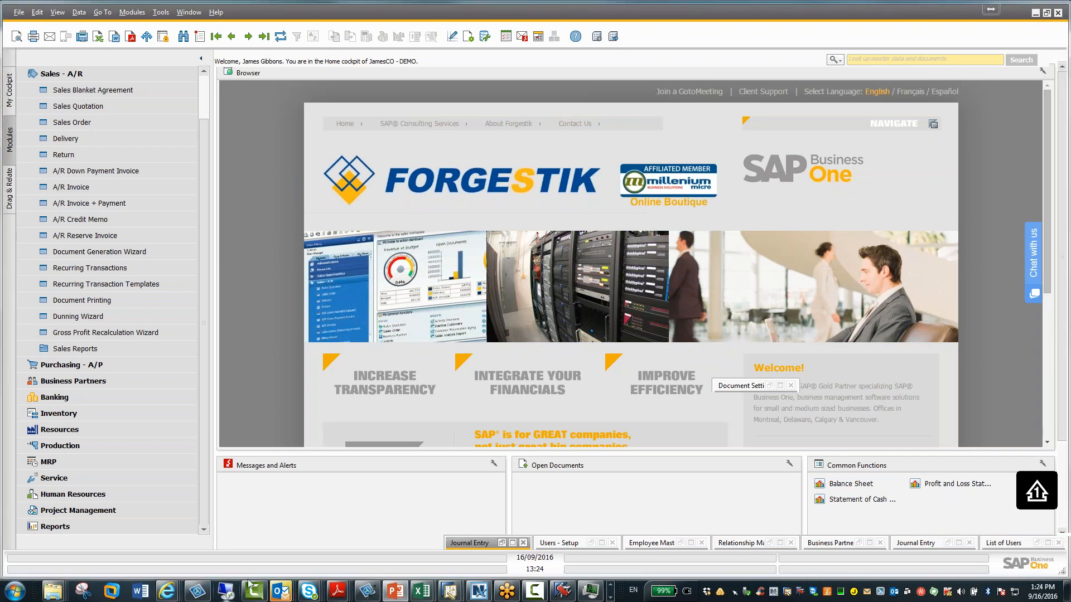
Open Company Details from the Administration System Initialization menu, review its settings, and close it
{"action": "left_click", "coordinate": [76, 74]}
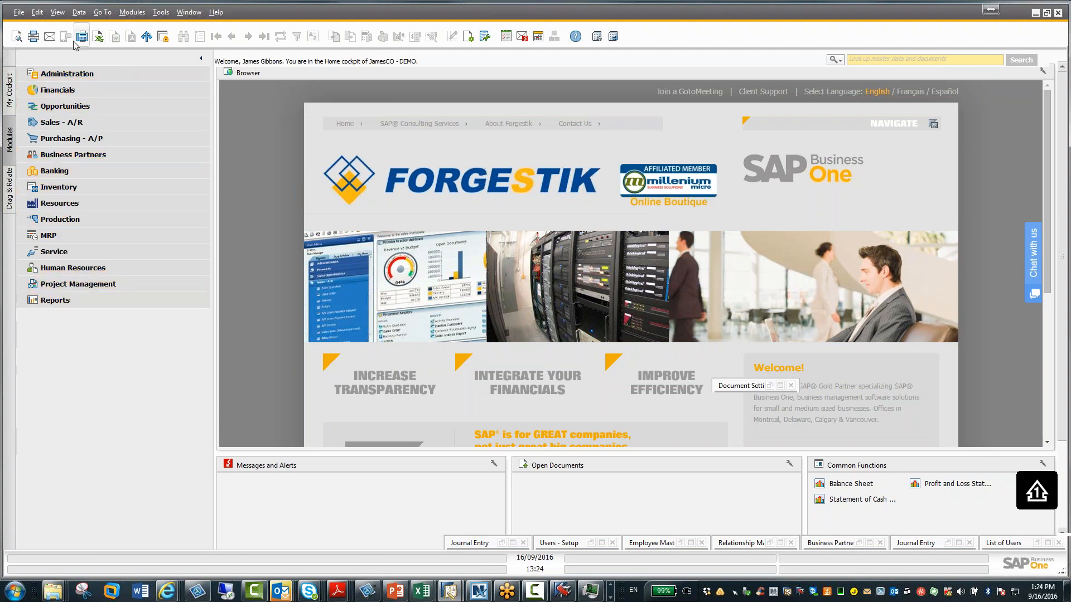
{"action": "left_click", "coordinate": [54, 76]}
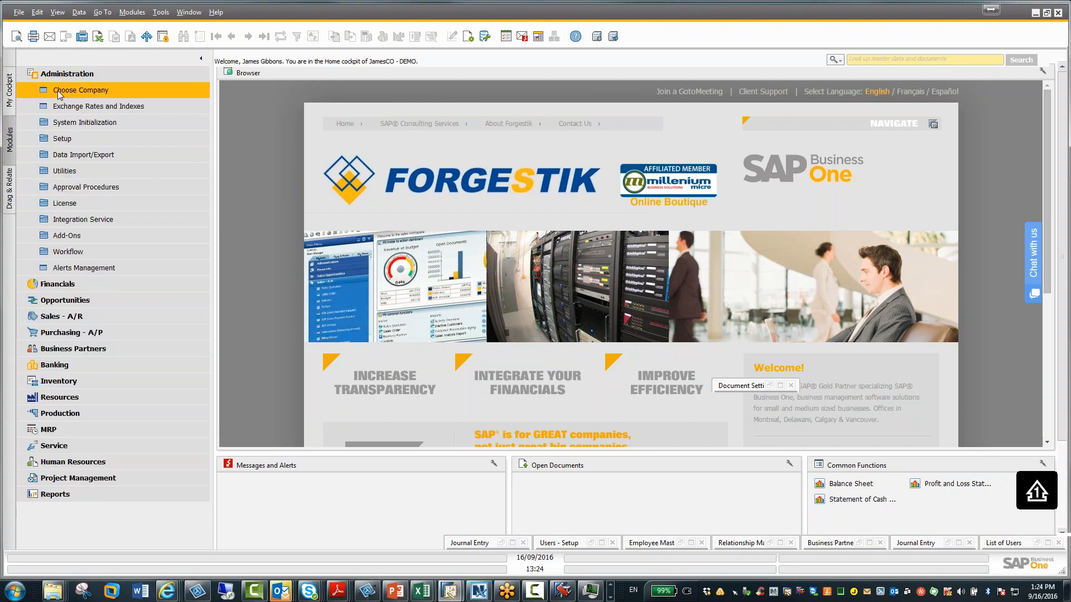
{"action": "left_click", "coordinate": [66, 121]}
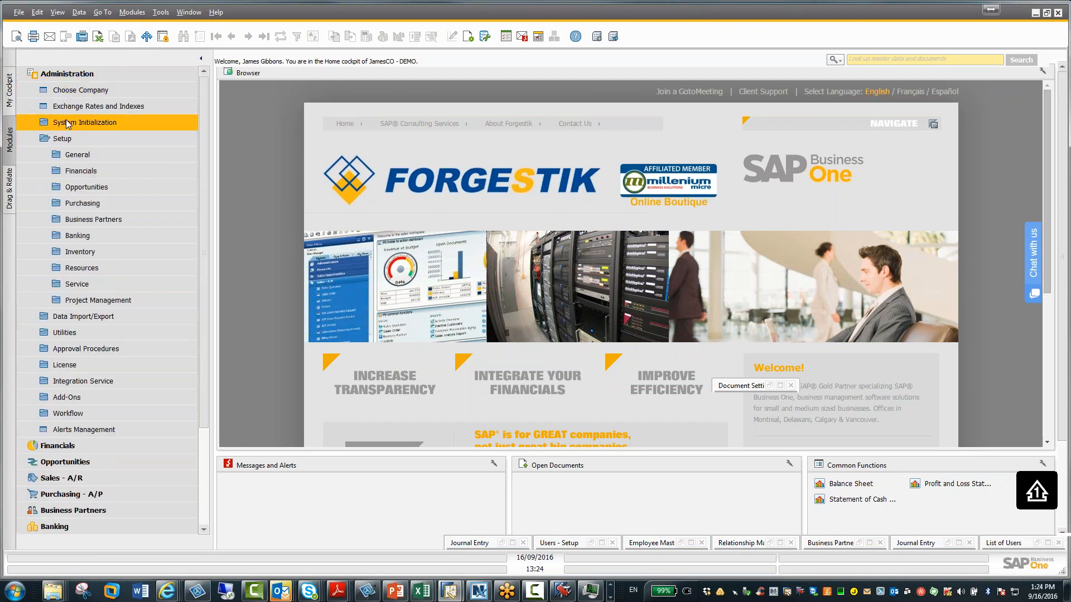
{"action": "left_click", "coordinate": [71, 139]}
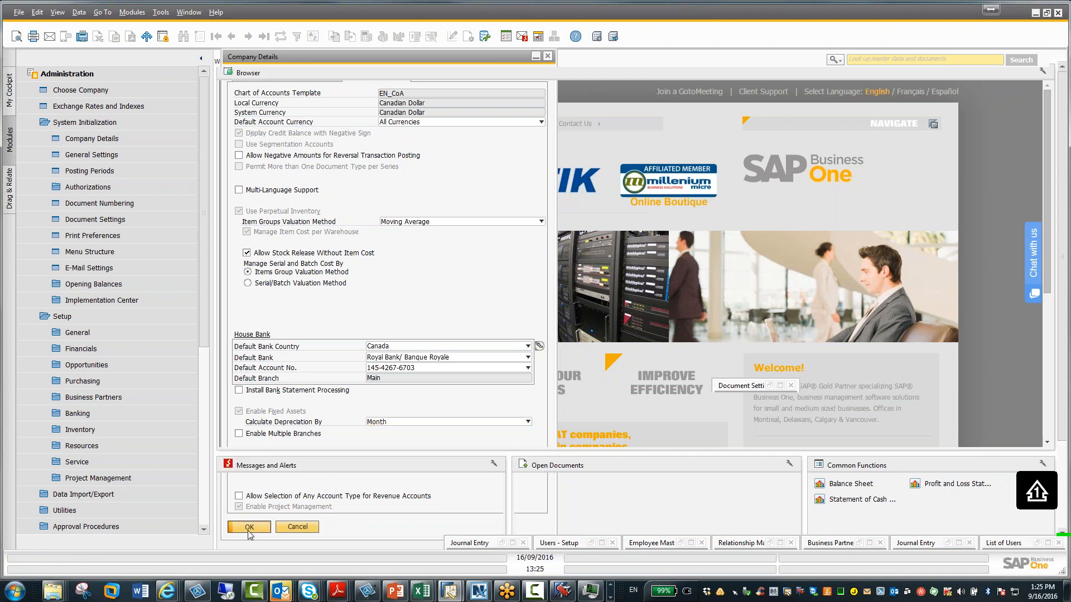
{"action": "left_click", "coordinate": [248, 527]}
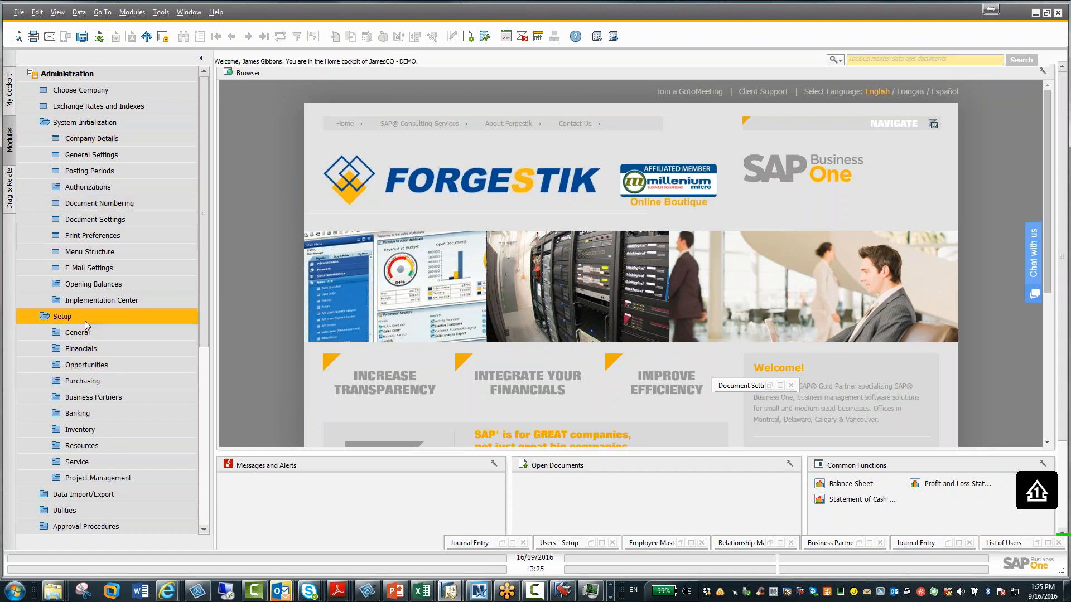
Open the Project Management Stages and Activity Types setup tables in turn to review them, closing each
{"action": "left_click", "coordinate": [79, 480]}
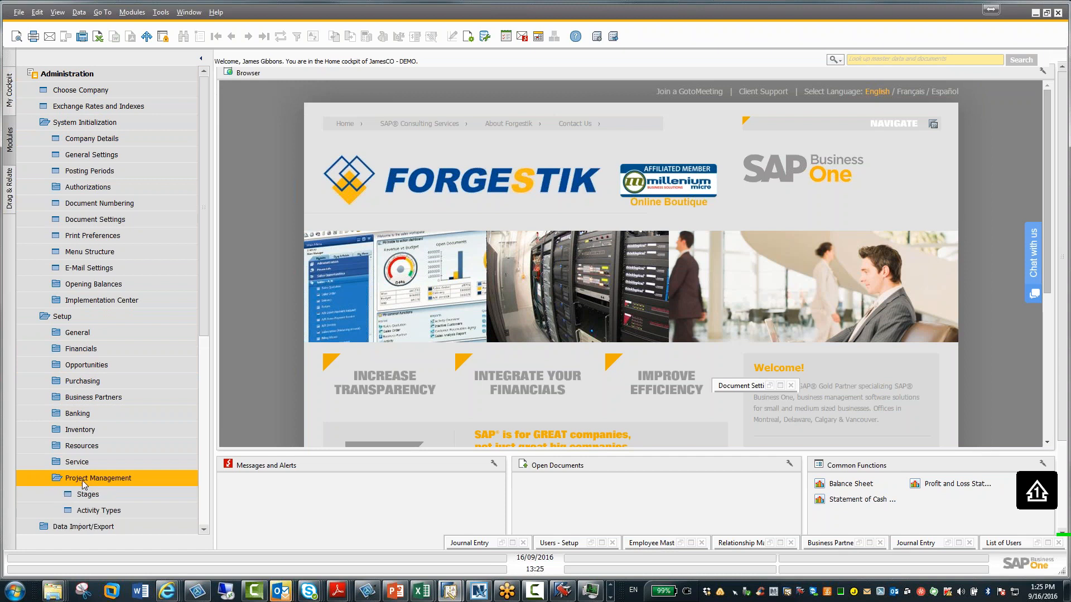
{"action": "left_click", "coordinate": [88, 495]}
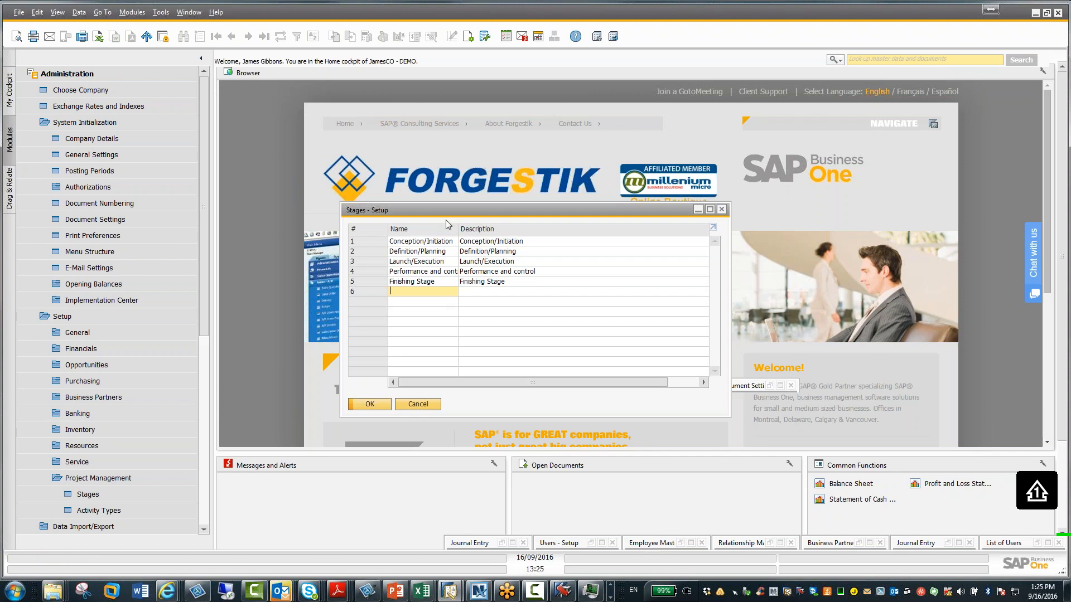
{"action": "left_click", "coordinate": [370, 403]}
{"action": "left_click", "coordinate": [133, 510]}
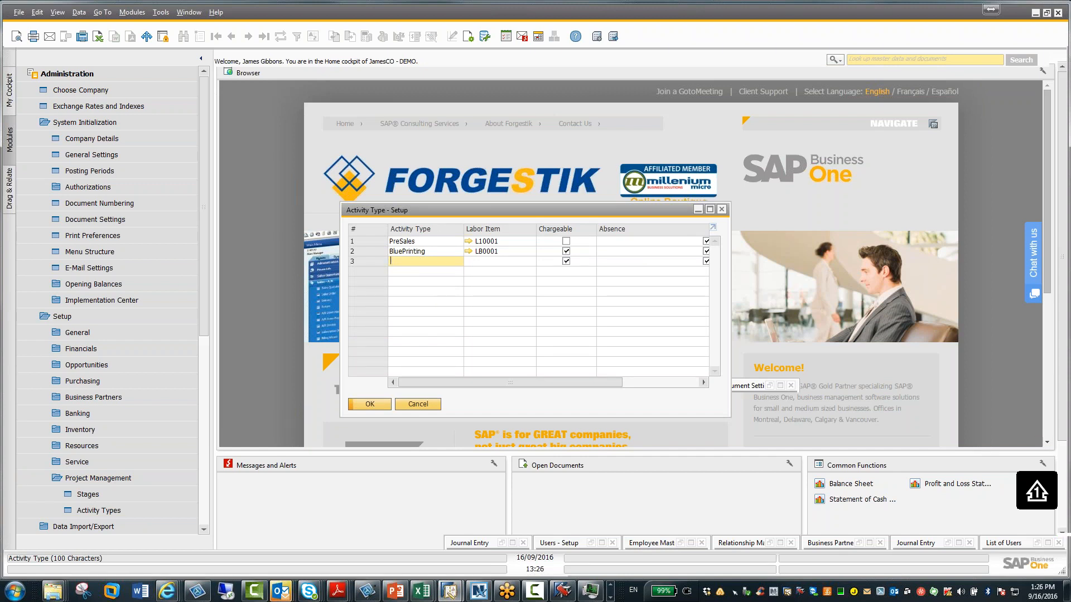
{"action": "left_click", "coordinate": [368, 404]}
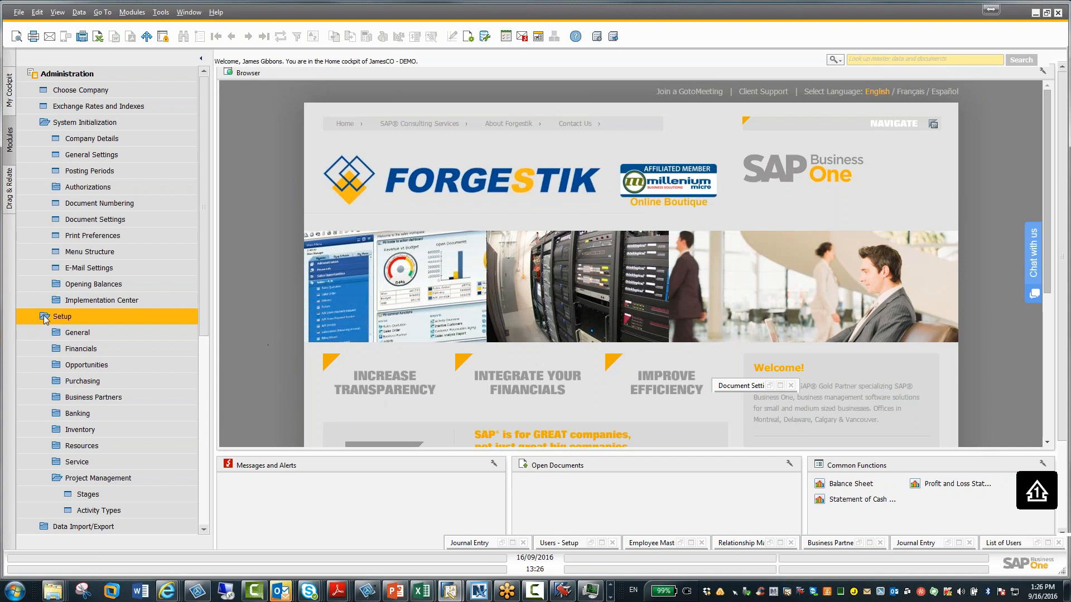
Collapse the Administration menu, open the Project form and browse to the ADA IT Update project
{"action": "left_click", "coordinate": [43, 316]}
{"action": "left_click", "coordinate": [76, 124]}
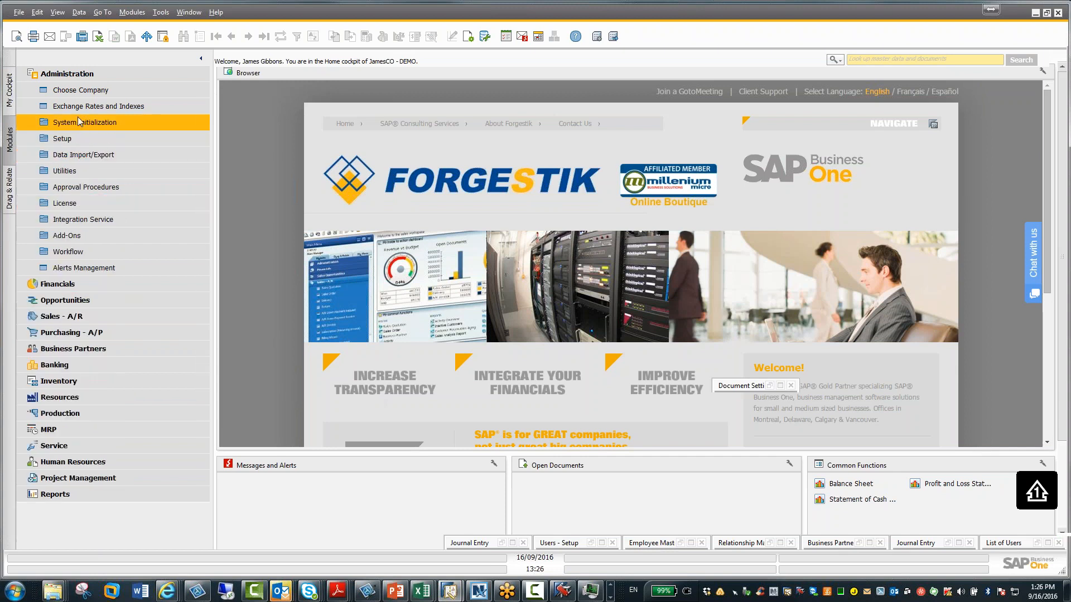
{"action": "left_click", "coordinate": [82, 74]}
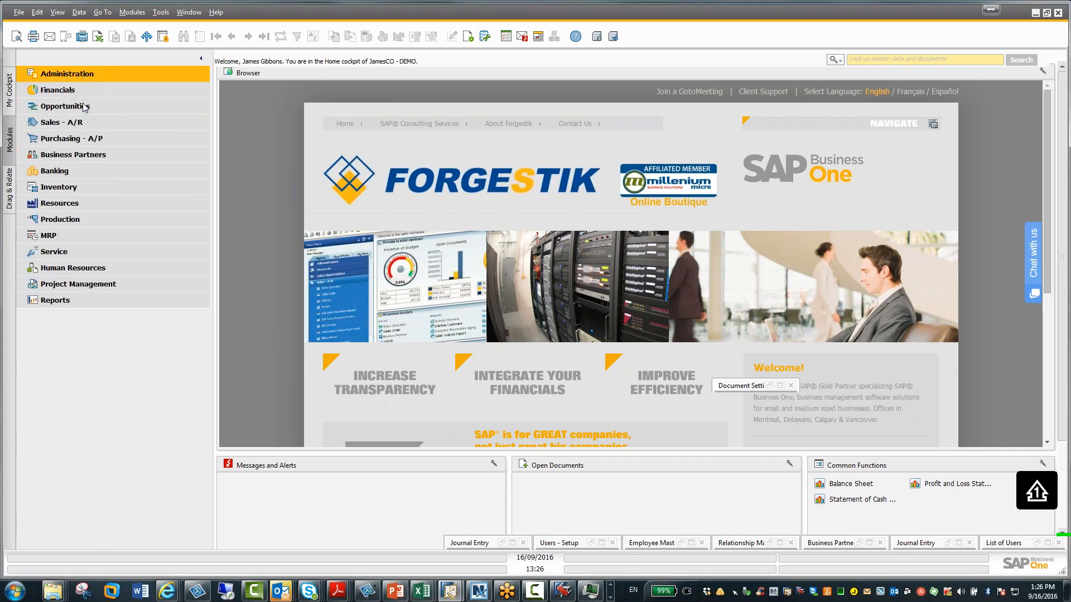
{"action": "left_click", "coordinate": [84, 282]}
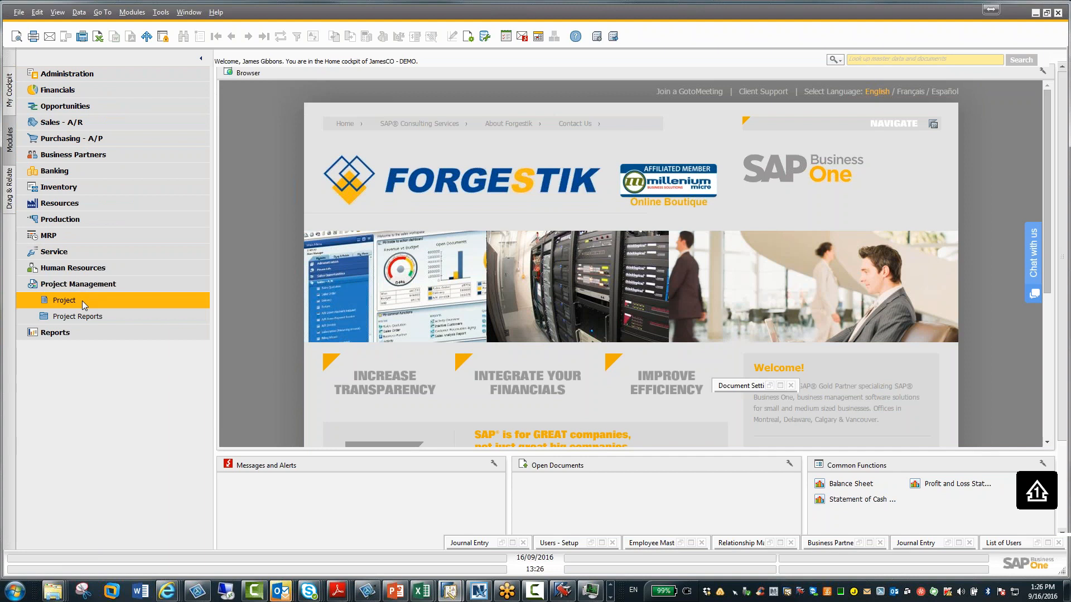
{"action": "left_click", "coordinate": [82, 300]}
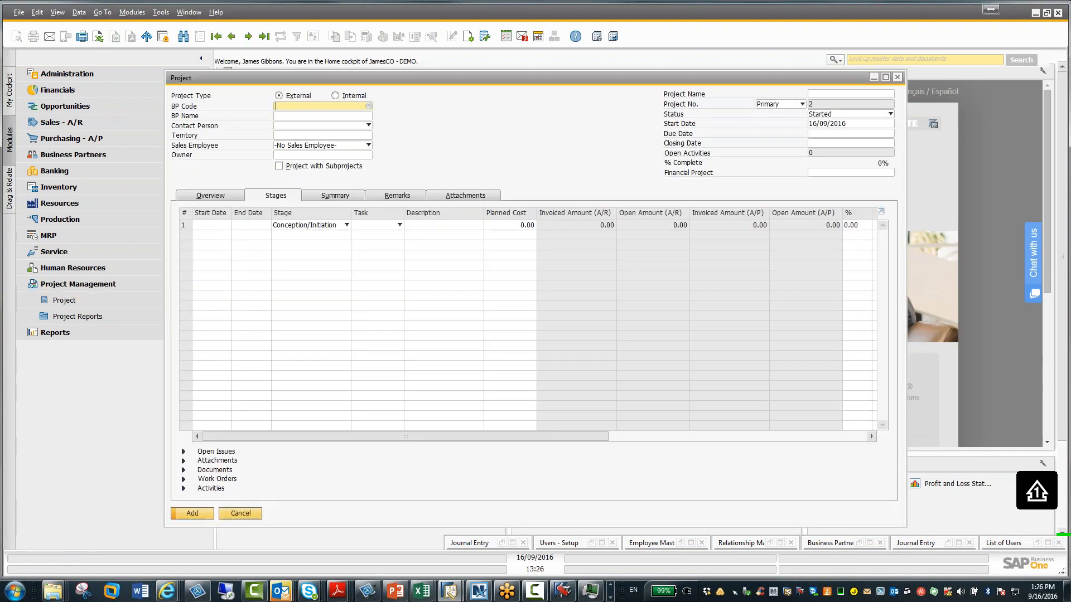
{"action": "left_click", "coordinate": [231, 36]}
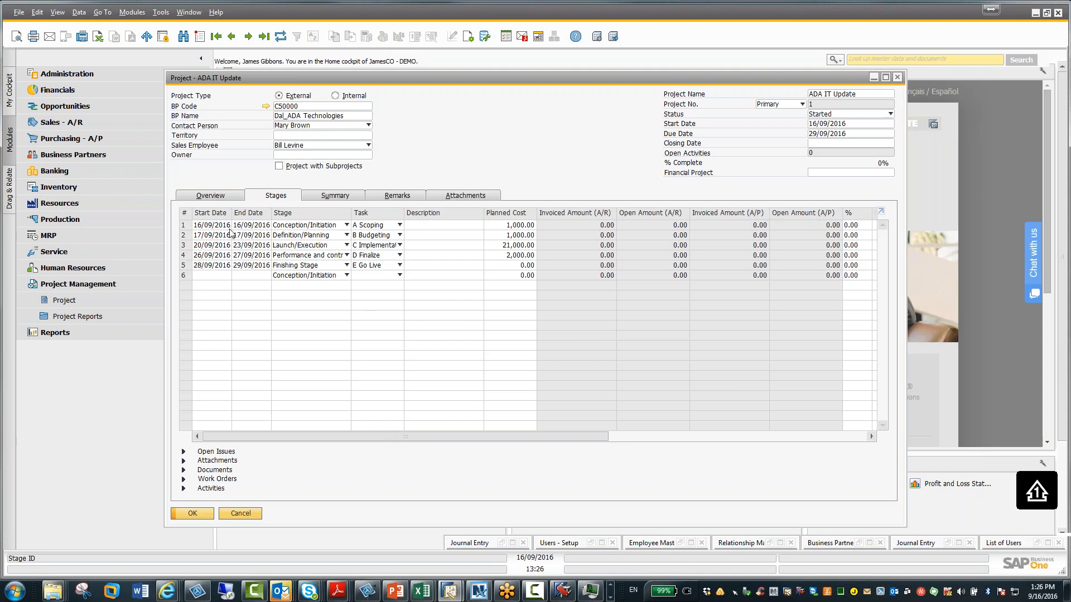
Review the project's Overview, Stages, Summary, Remarks and Attachments tabs, then close the project form
{"action": "left_click", "coordinate": [219, 196]}
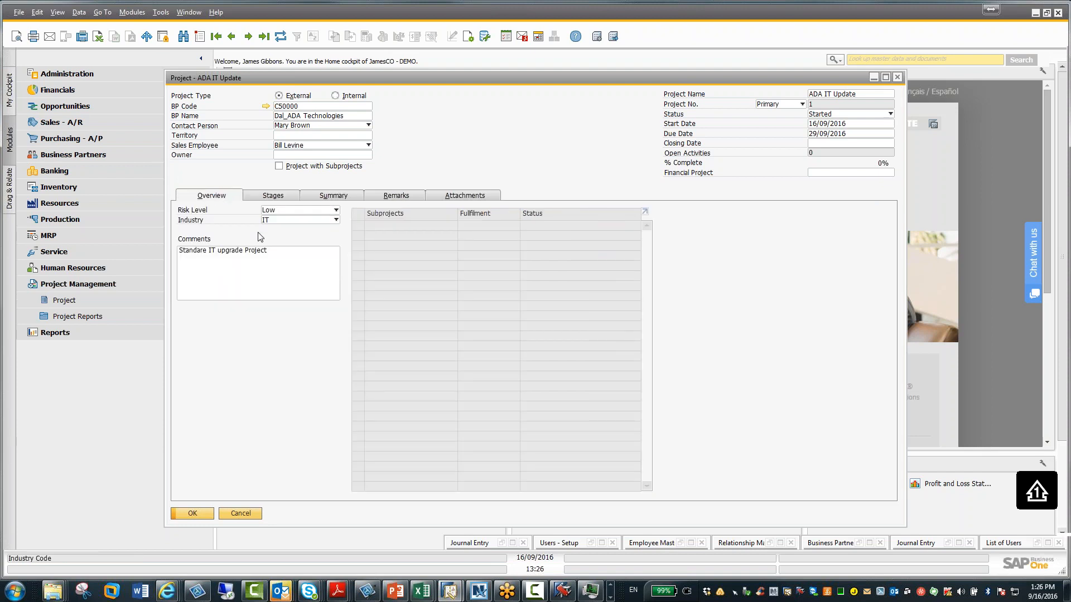
{"action": "left_click", "coordinate": [287, 199]}
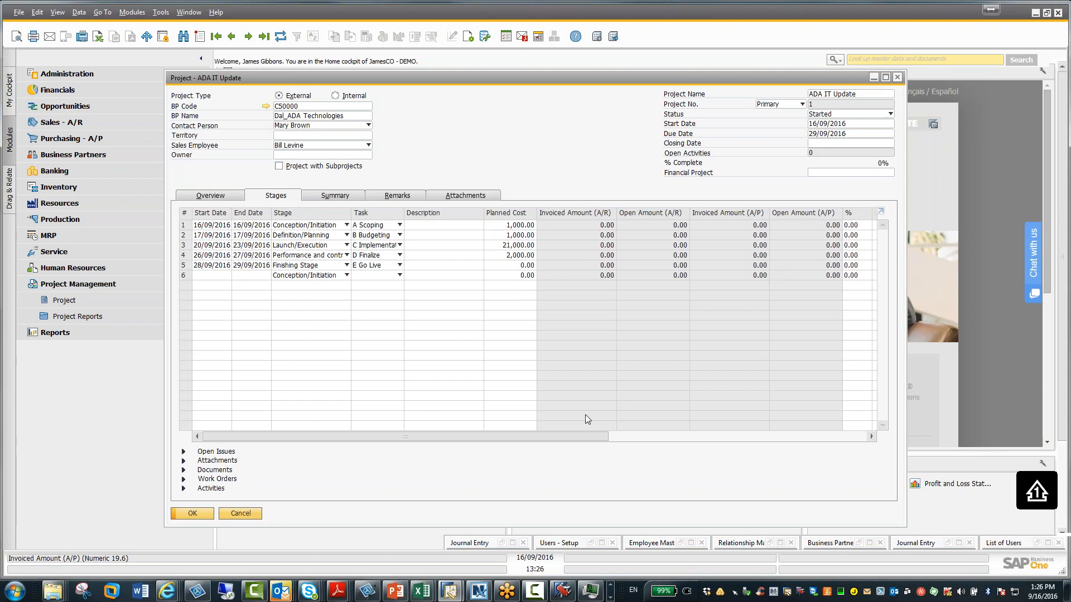
{"action": "left_click", "coordinate": [344, 198]}
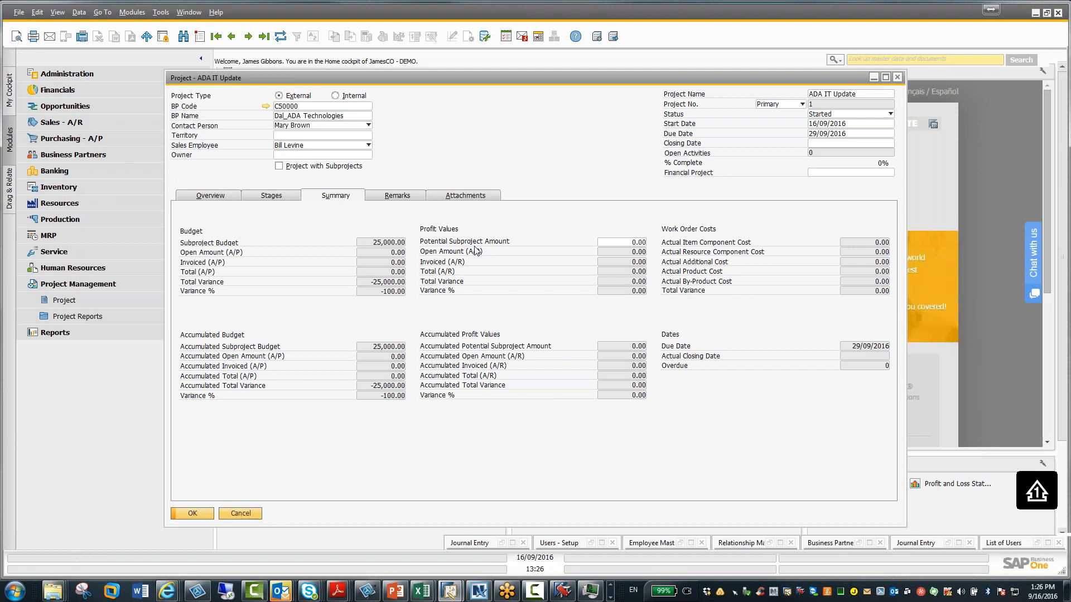
{"action": "left_click", "coordinate": [409, 198]}
{"action": "left_click", "coordinate": [452, 201]}
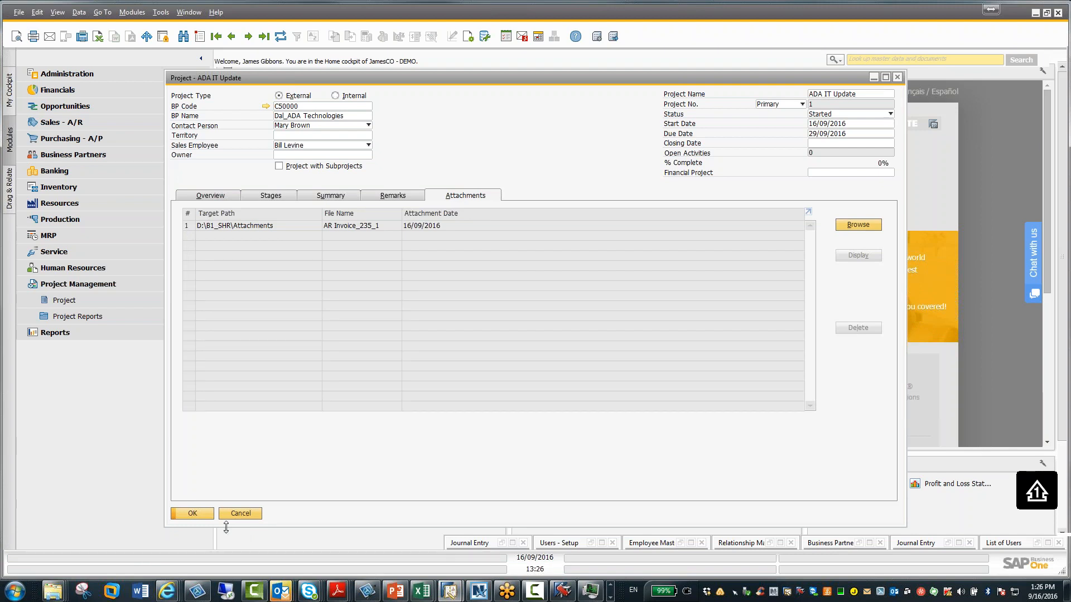
{"action": "left_click", "coordinate": [192, 513]}
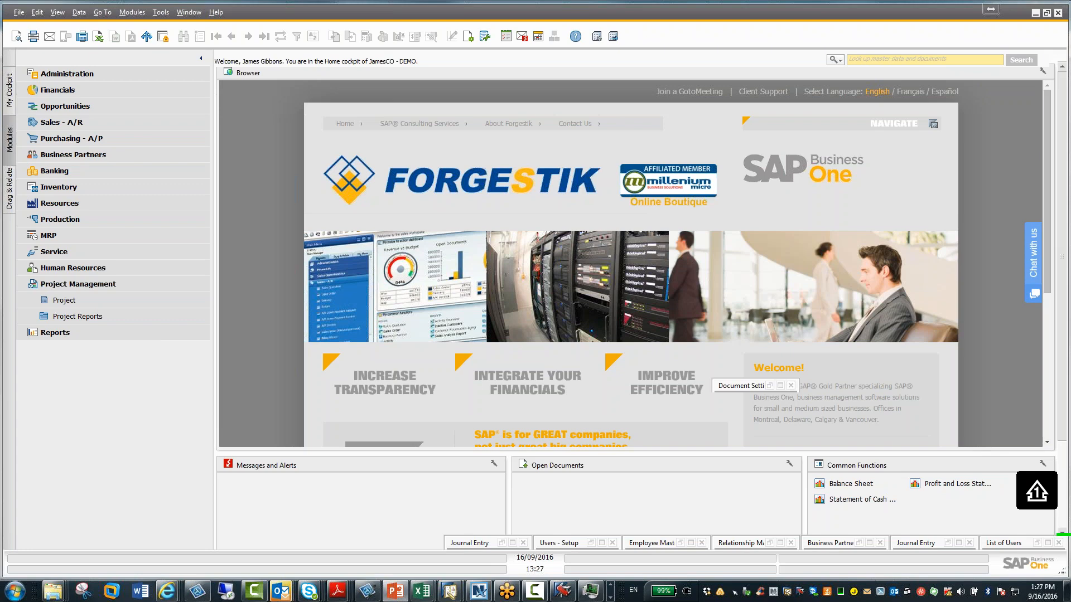
Show the Re-open Sales/Purchase Order Process slide in the PowerPoint presentation, then return to SAP Business One
{"action": "left_click_drag", "start_coordinate": [0, 53], "coordinate": [660, 34]}
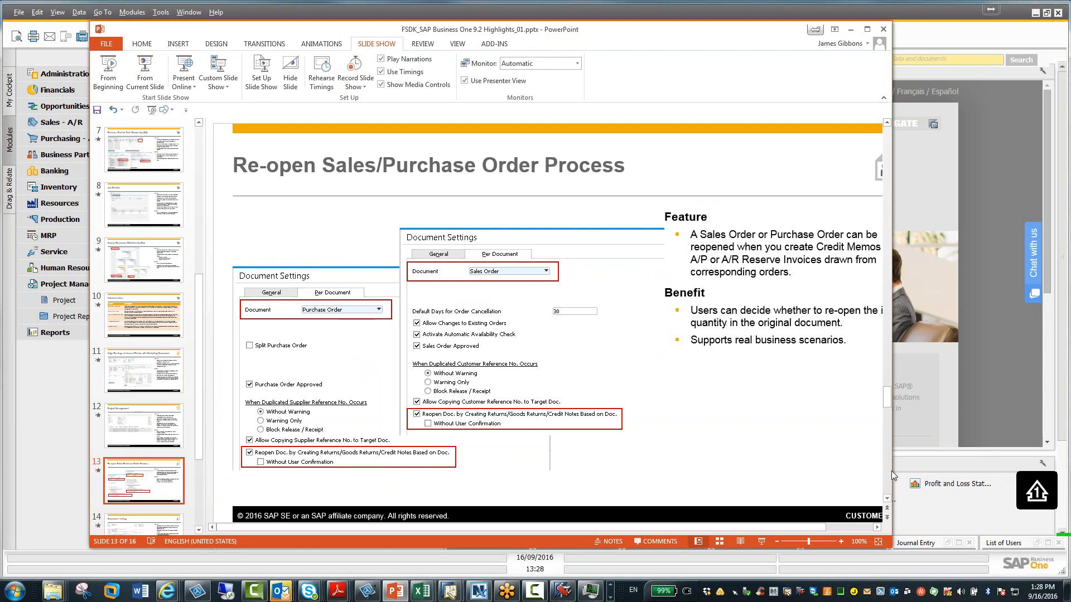
{"action": "left_click_drag", "start_coordinate": [890, 469], "coordinate": [1063, 444]}
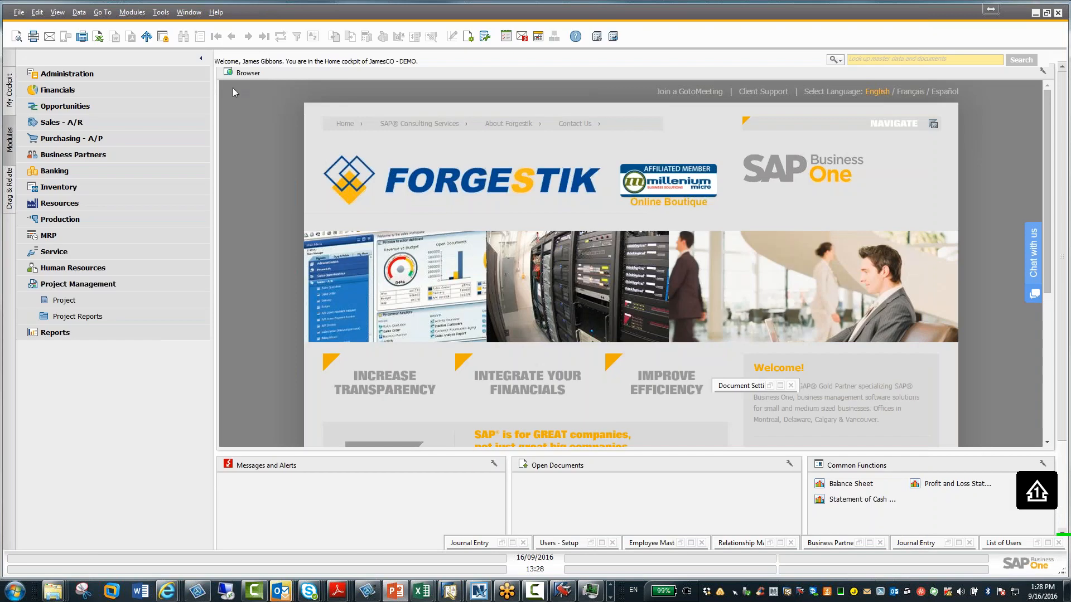
In Document Settings for Sales Order, enable Reopen Doc. by Creating Returns/Goods Returns/Credit Memos Based on Doc
{"action": "left_click", "coordinate": [102, 76]}
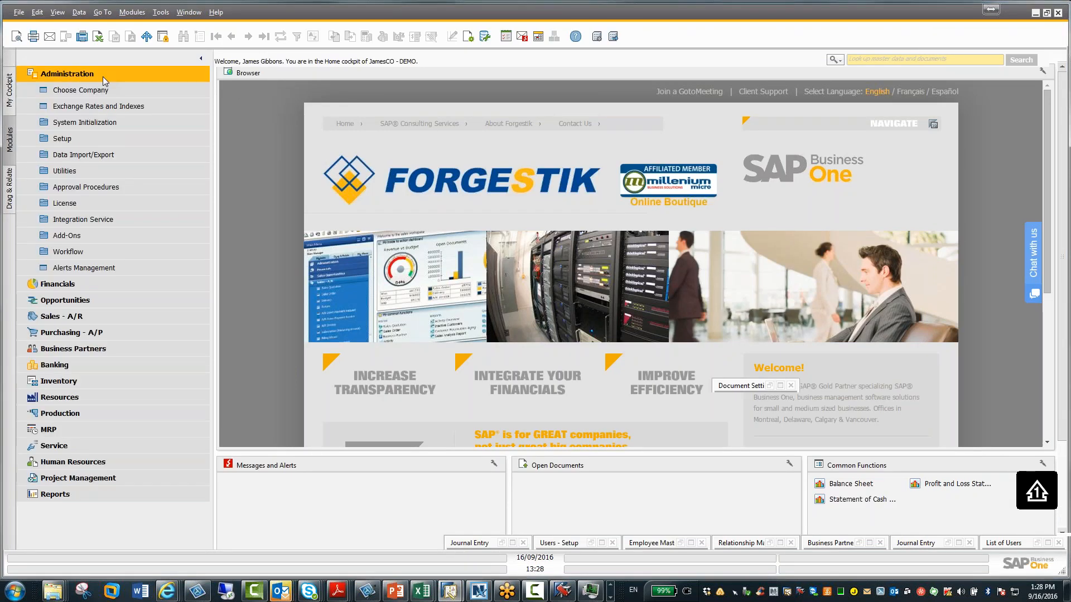
{"action": "left_click", "coordinate": [93, 122]}
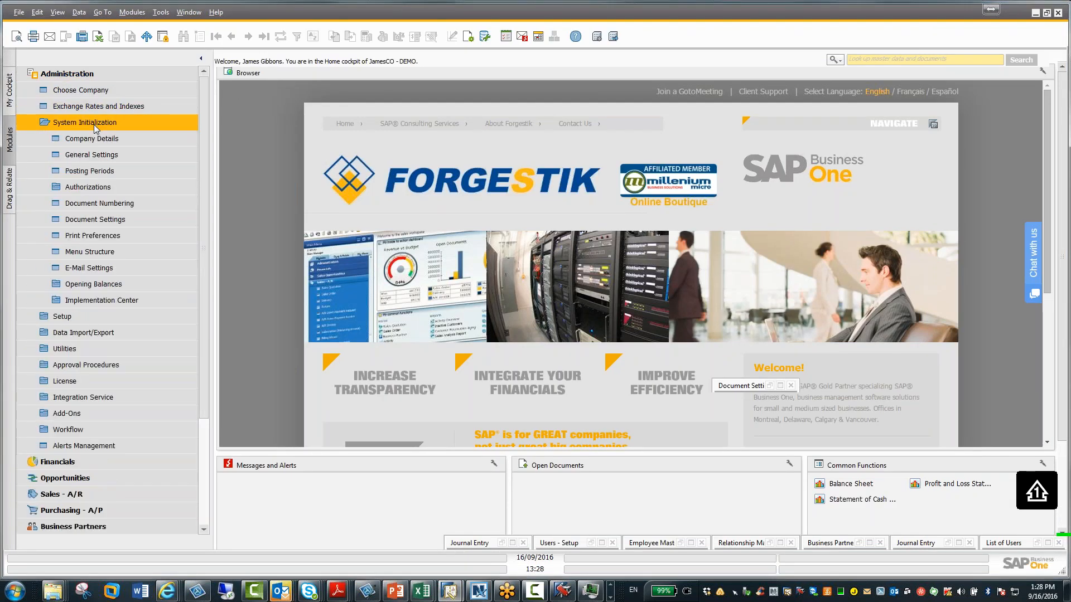
{"action": "left_click", "coordinate": [94, 219]}
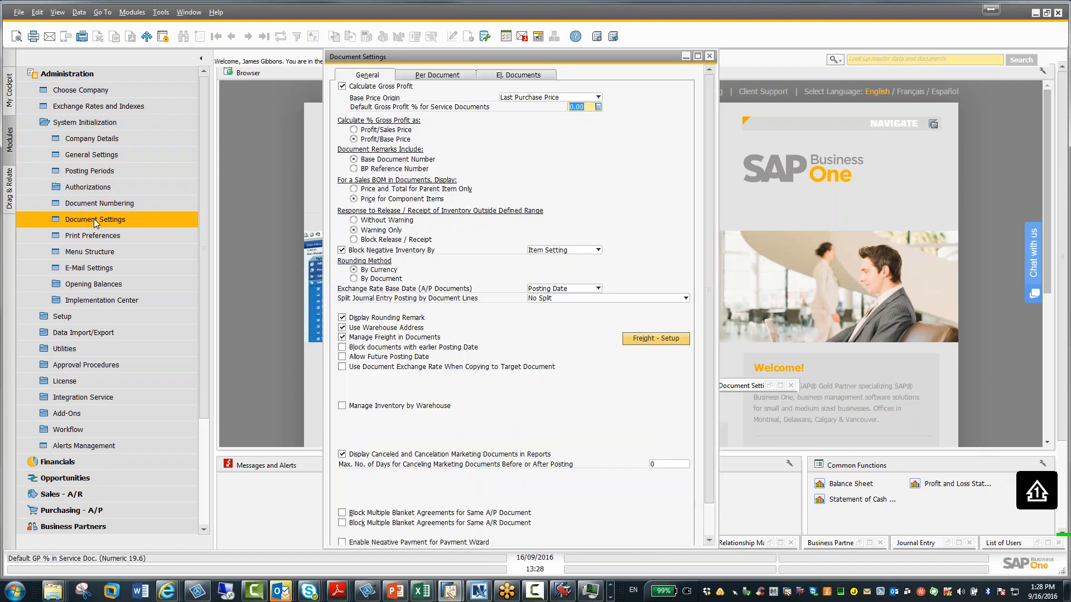
{"action": "left_click", "coordinate": [424, 76]}
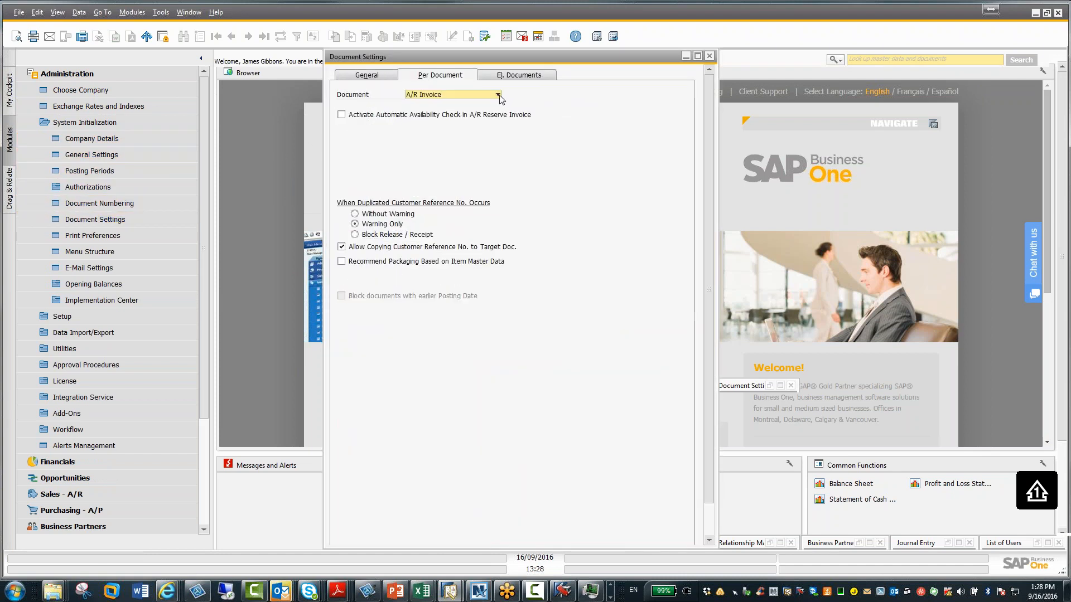
{"action": "left_click", "coordinate": [498, 96]}
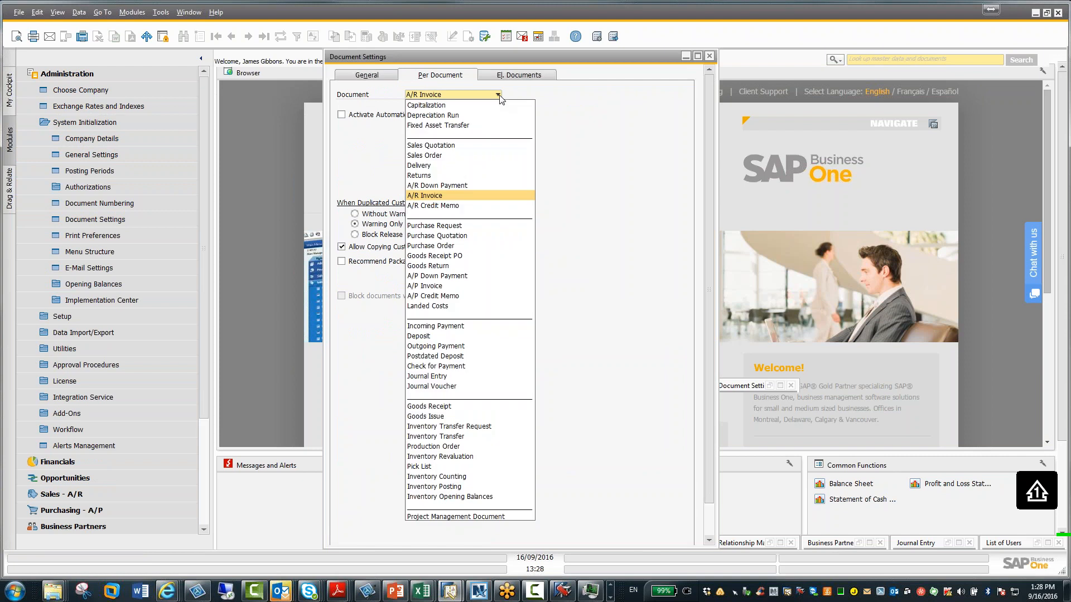
{"action": "left_click", "coordinate": [457, 156]}
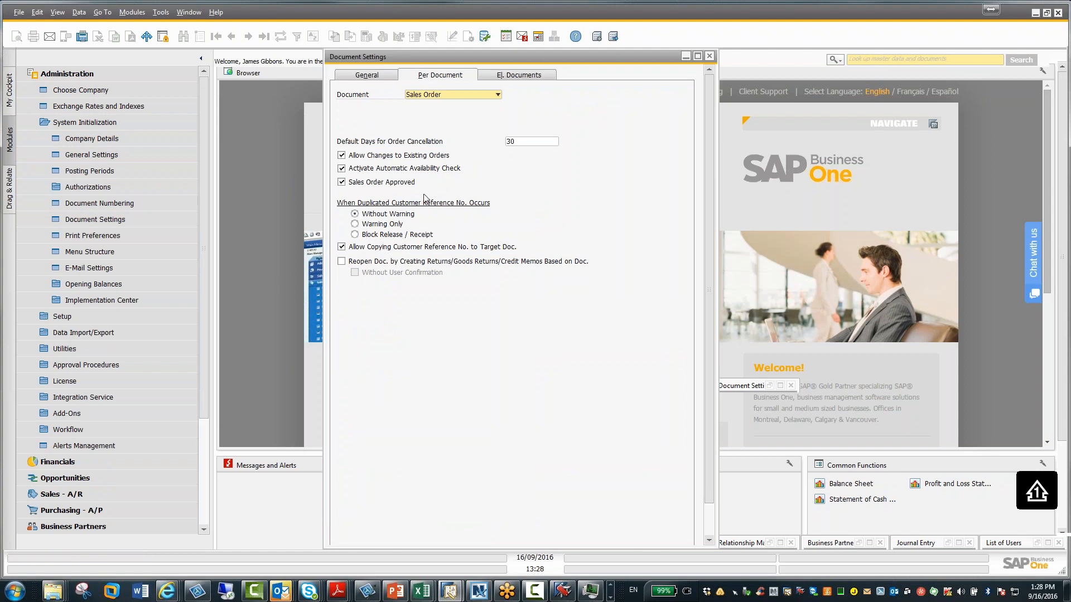
{"action": "left_click", "coordinate": [342, 261]}
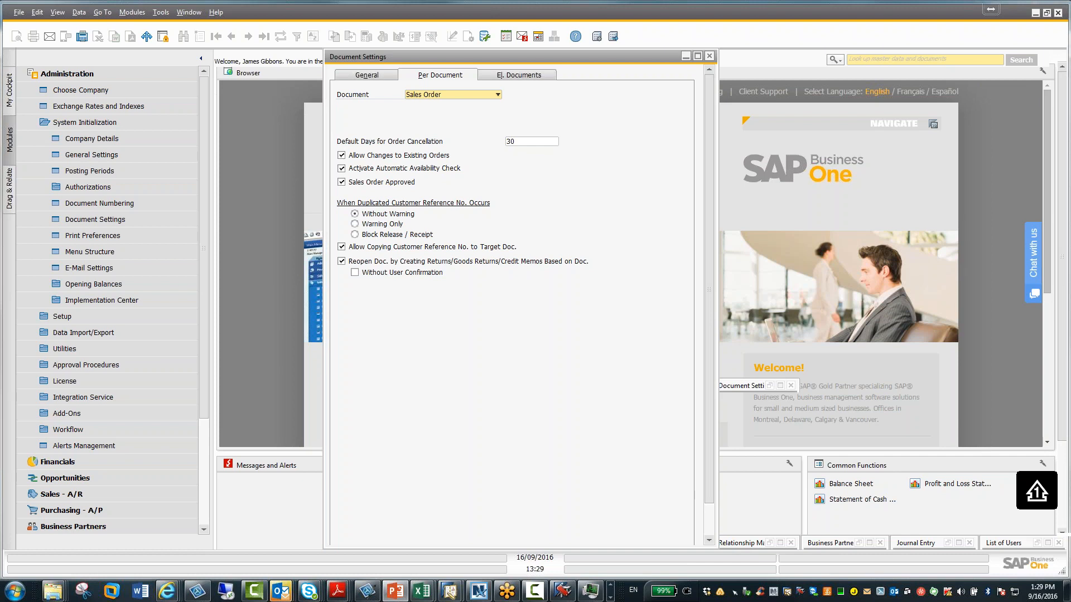
Switch to the PowerPoint presentation showing the Document Linking slide
{"action": "left_click_drag", "start_coordinate": [0, 59], "coordinate": [530, 31]}
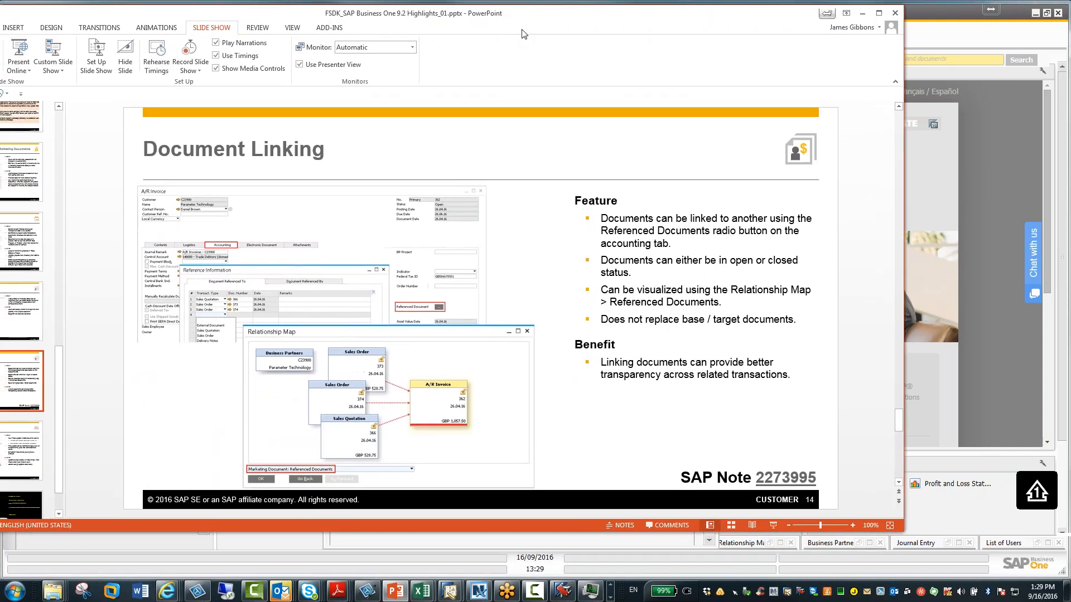